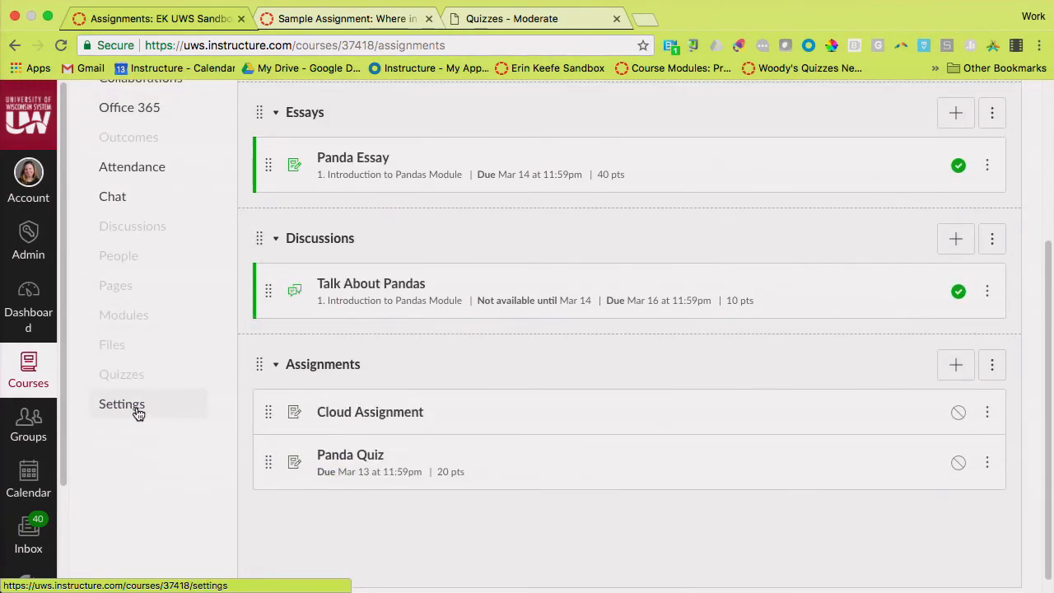
# Open the EK sandbox course's settings and display its feature options
pyautogui.click(136, 412)
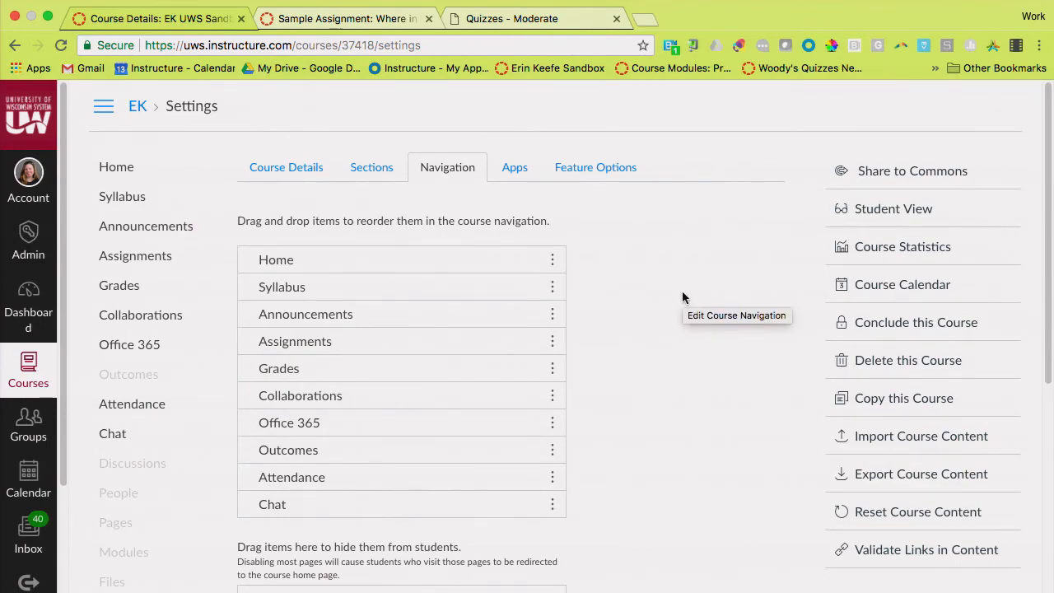
pyautogui.click(587, 167)
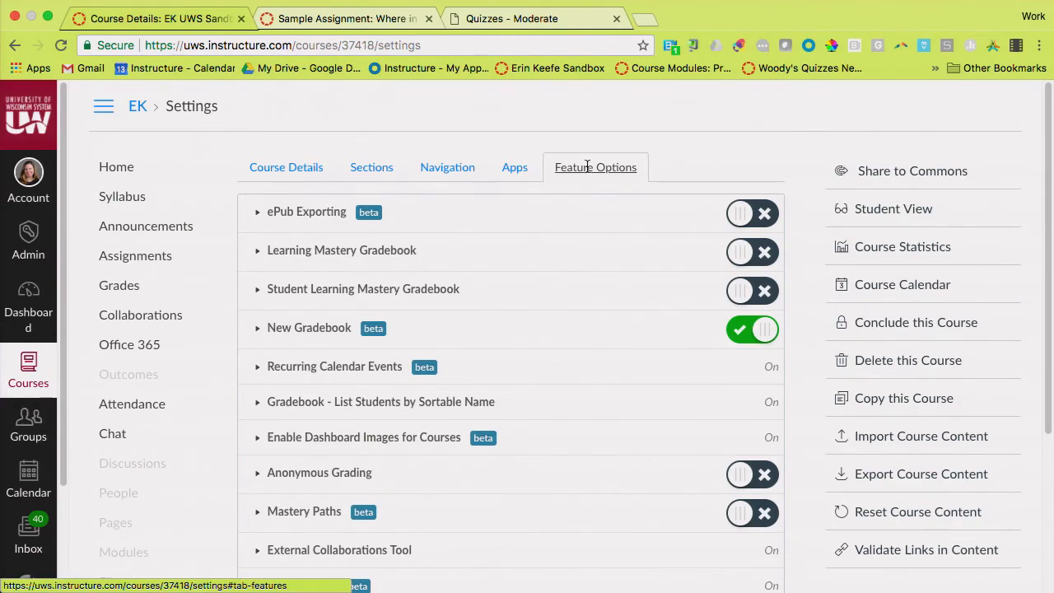
pyautogui.scroll(-3, 326, 366)
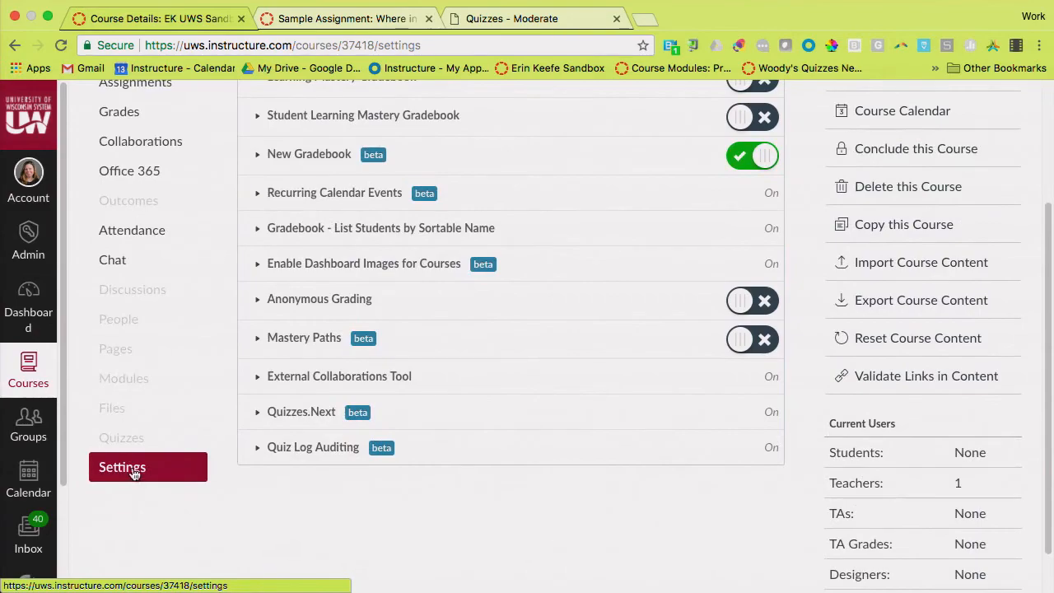
pyautogui.click(135, 475)
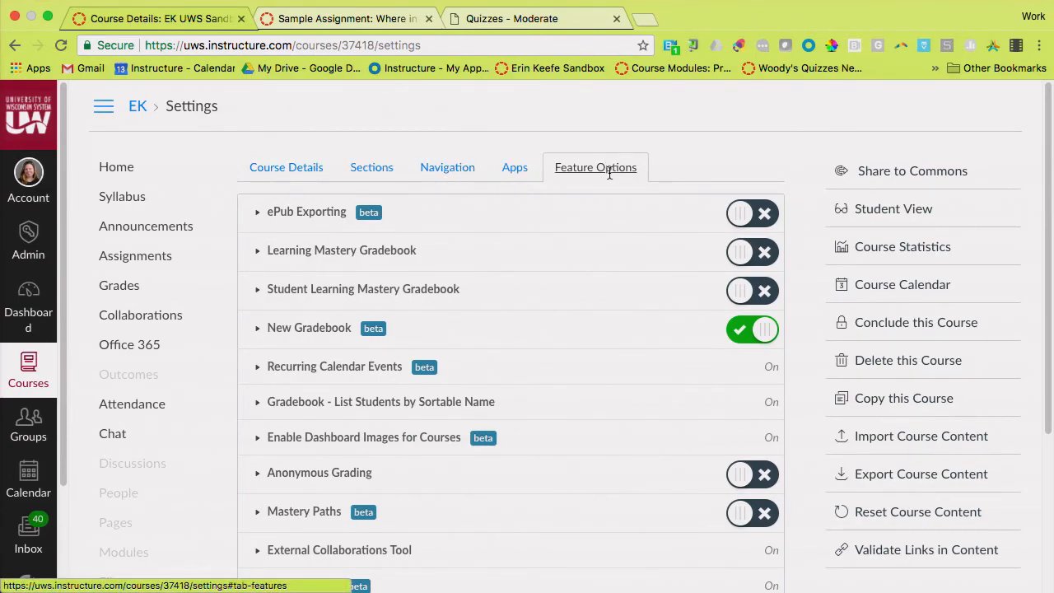
pyautogui.scroll(-2, 602, 226)
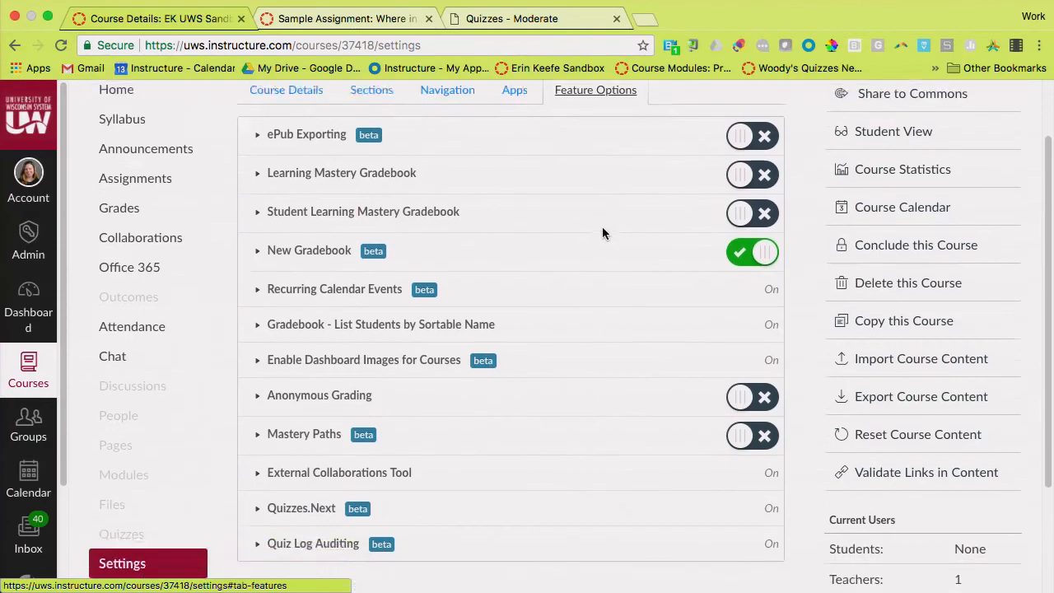
# Disable and re-enable the New Gradebook feature, and view its description
pyautogui.click(770, 251)
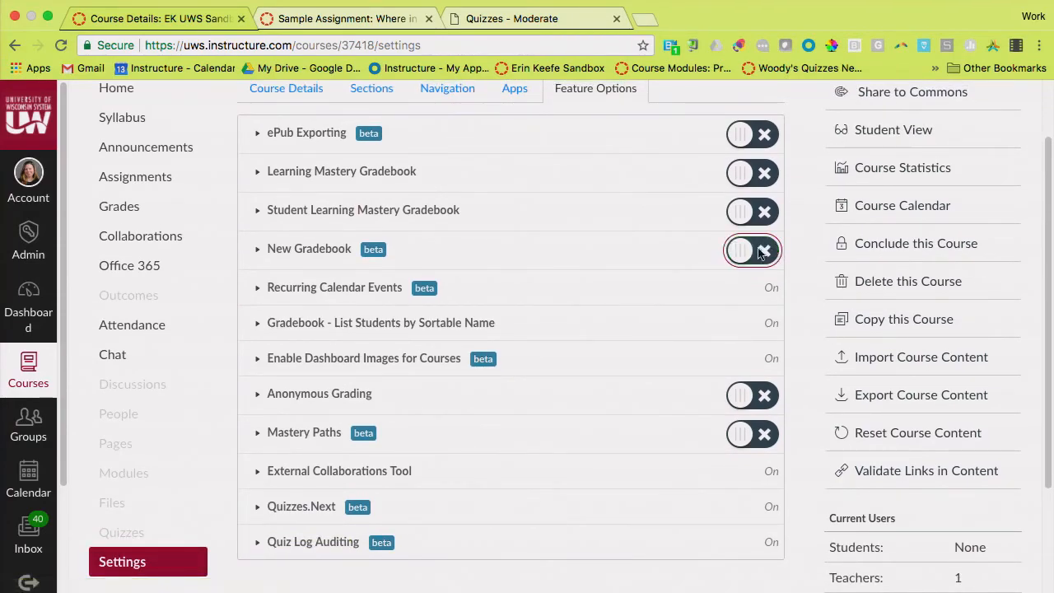
pyautogui.click(735, 257)
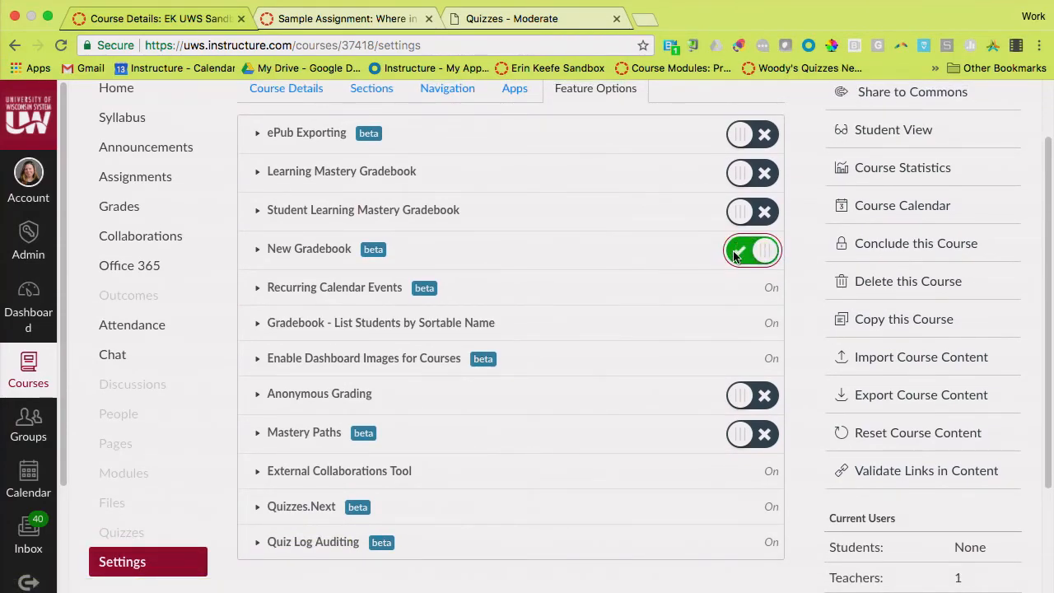
pyautogui.click(258, 249)
pyautogui.click(257, 250)
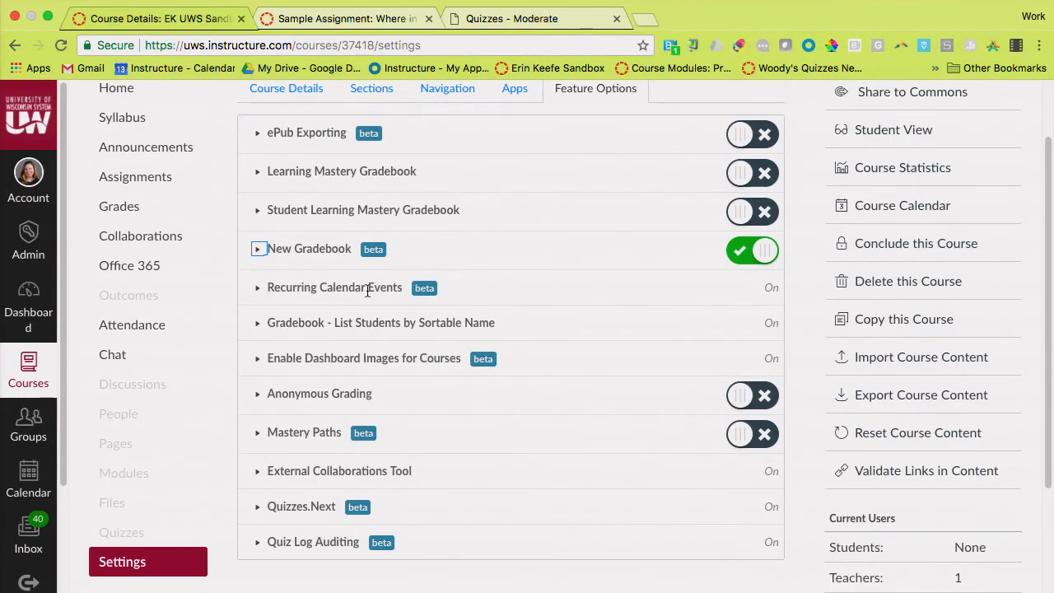
# View the EK course's gradebook and return to the course home page
pyautogui.scroll(2, 367, 290)
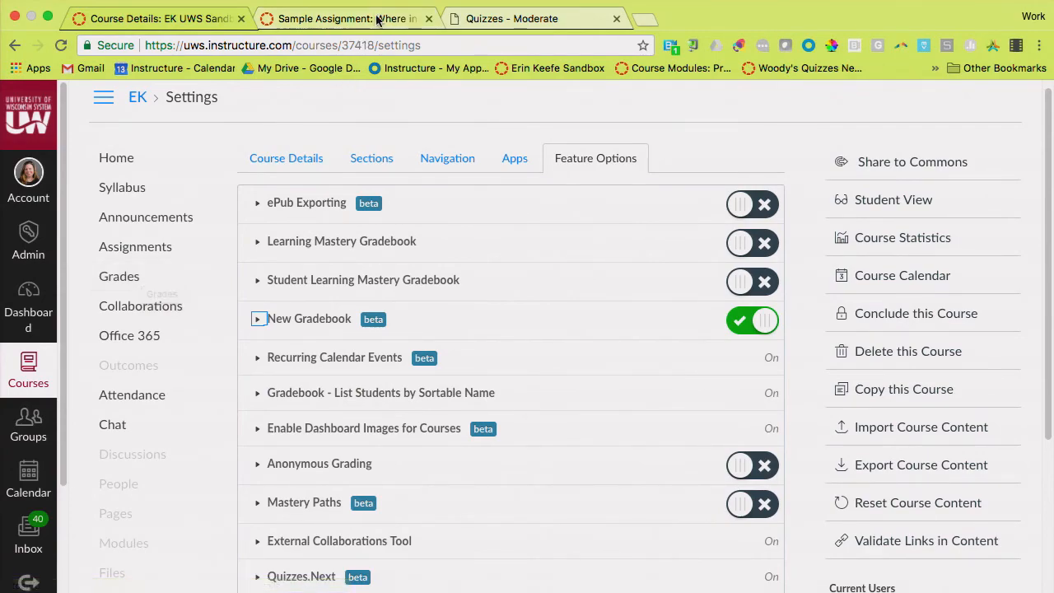
pyautogui.click(120, 282)
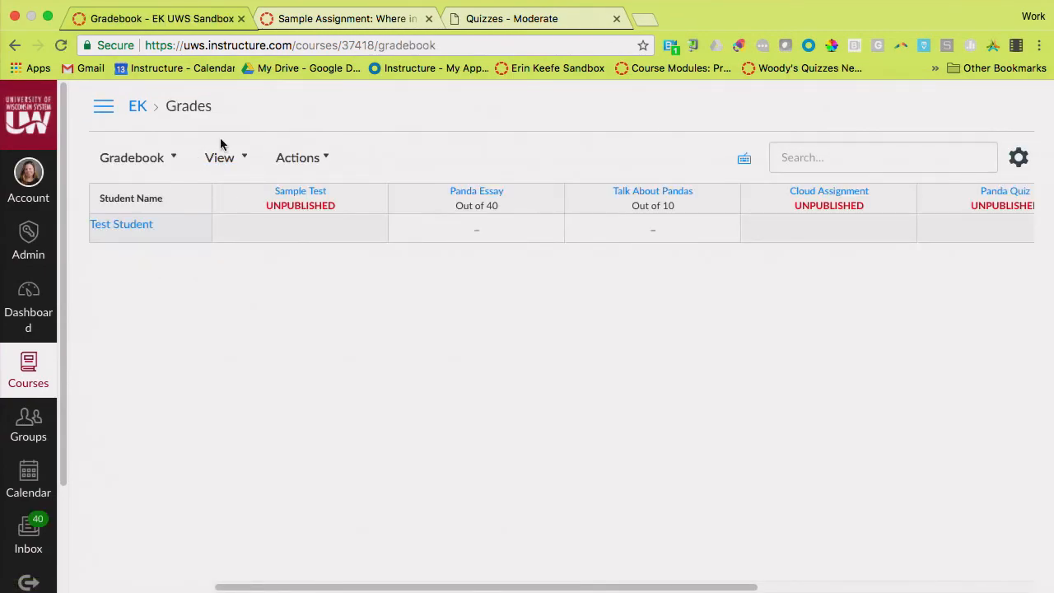
pyautogui.click(137, 107)
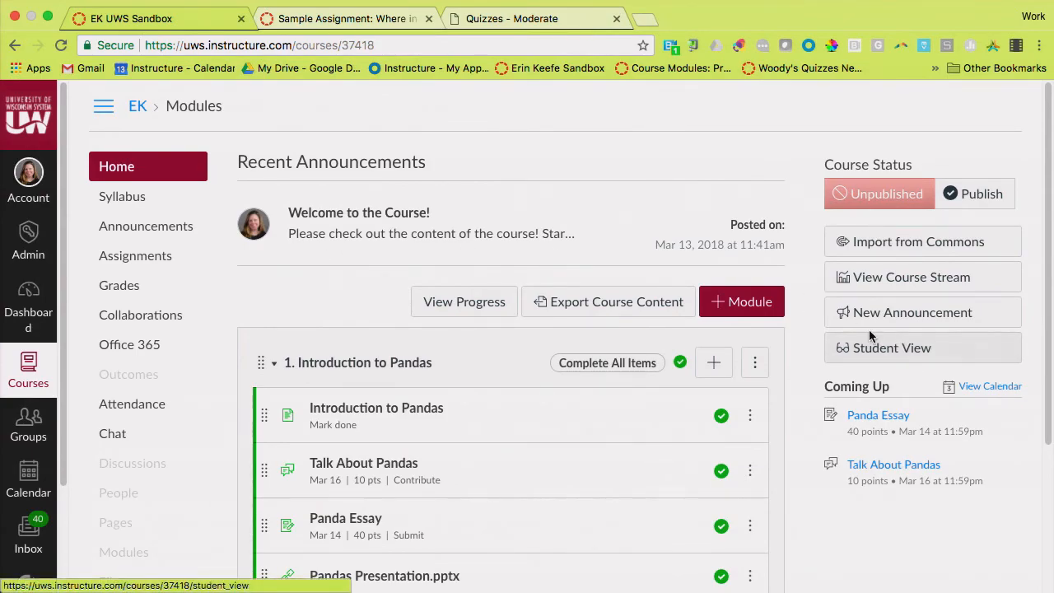
# Preview the course home page in Student View as the test student, and leave Student View
pyautogui.scroll(5, 893, 354)
pyautogui.hscroll(3, 894, 355)
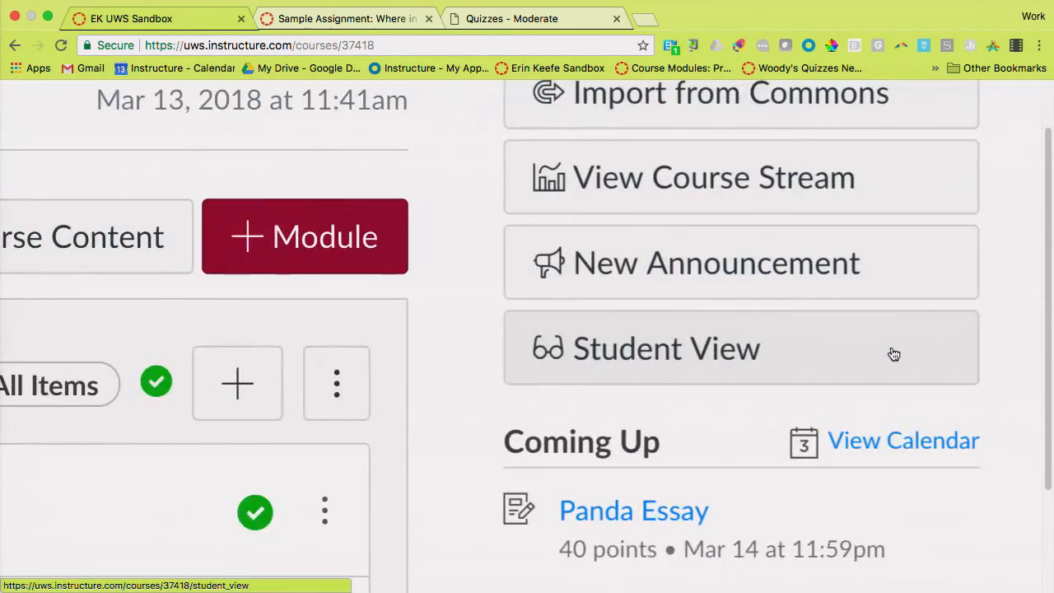
pyautogui.click(735, 351)
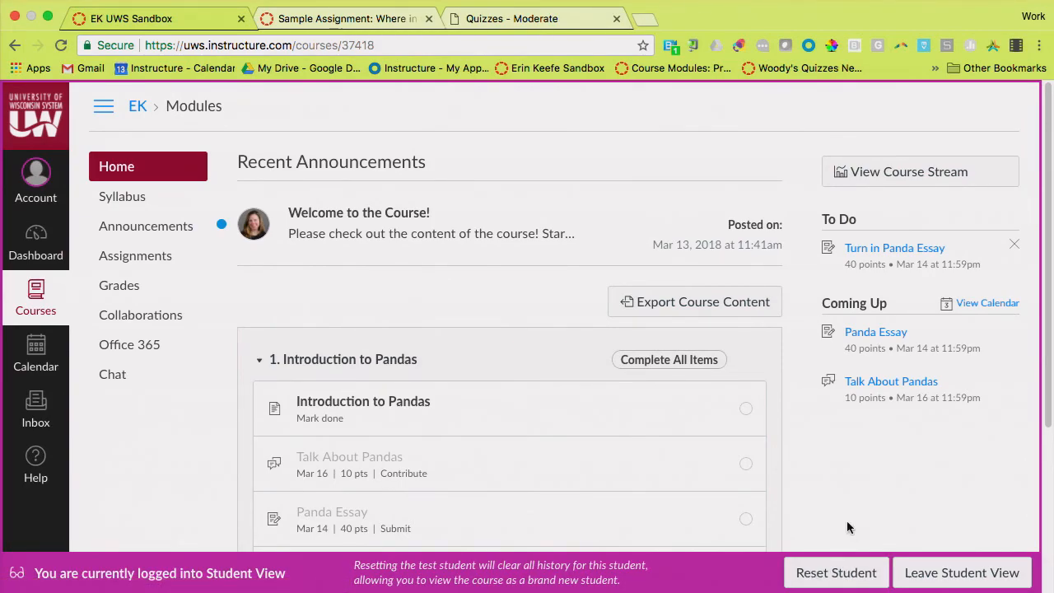
pyautogui.scroll(-1, 848, 527)
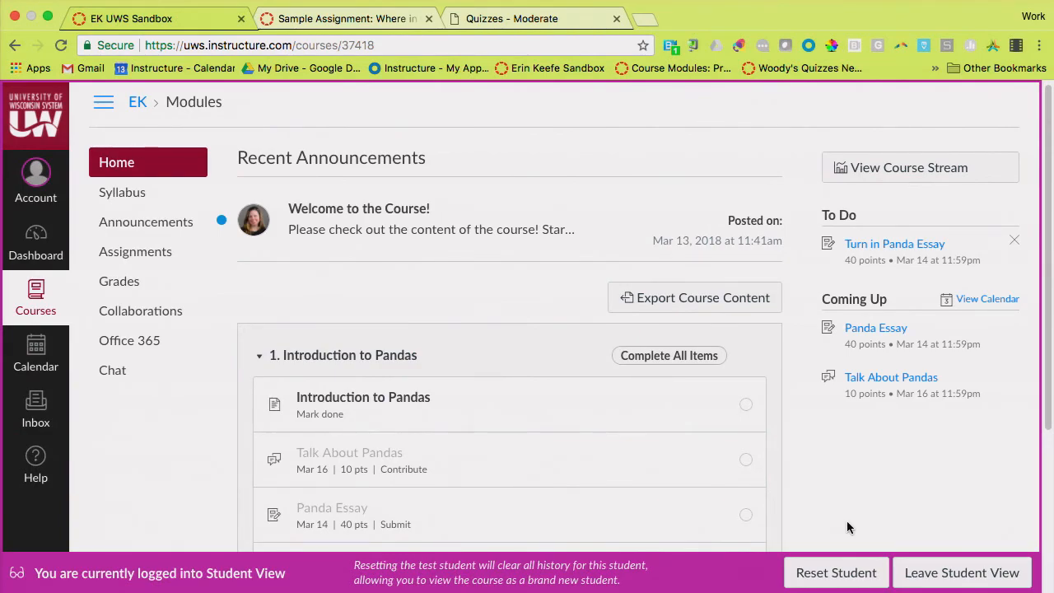
pyautogui.scroll(-1, 847, 527)
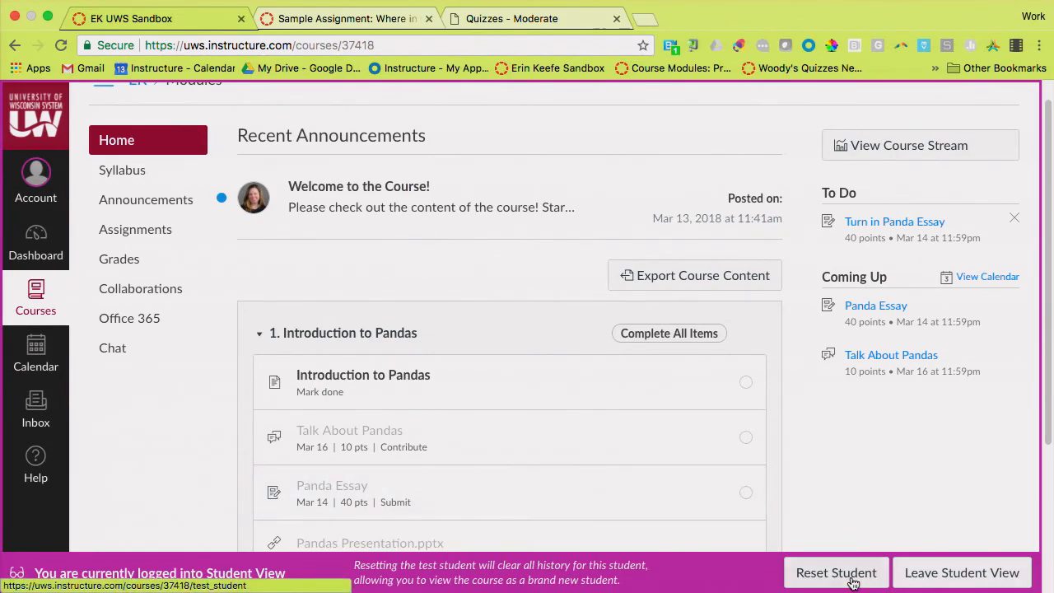
pyautogui.click(953, 575)
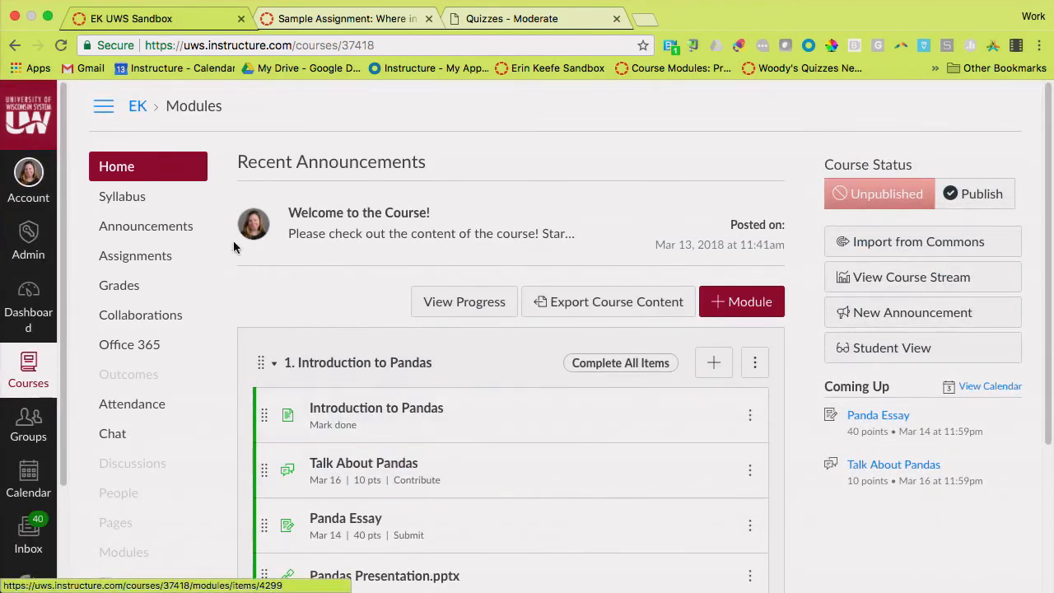
# Open the EK course's gradebook again and look over its assignment columns
pyautogui.click(141, 286)
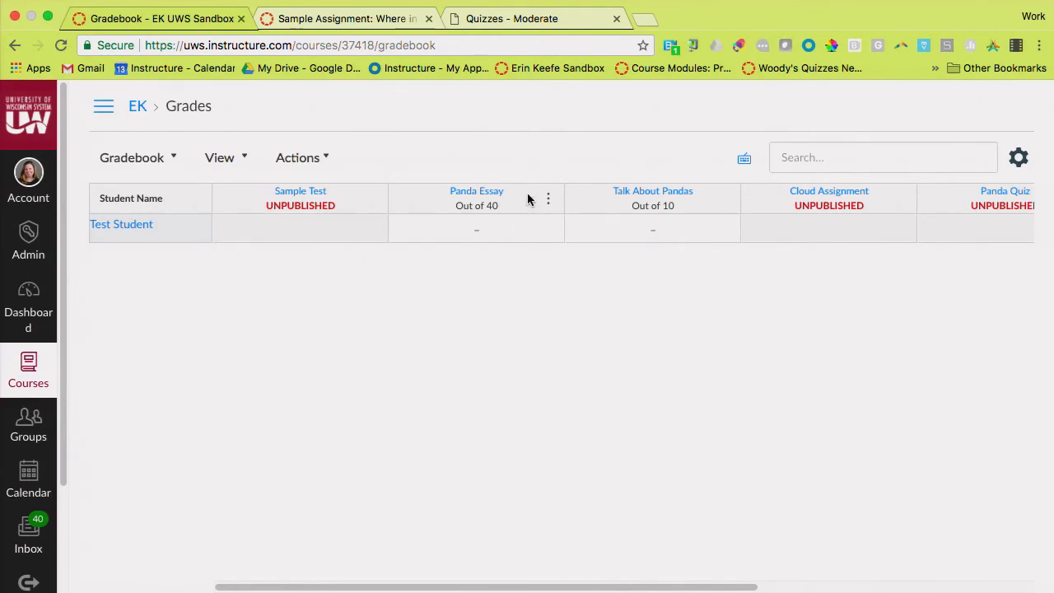
pyautogui.moveTo(504, 210)
pyautogui.hscroll(1, 504, 209)
pyautogui.hscroll(-1, 504, 210)
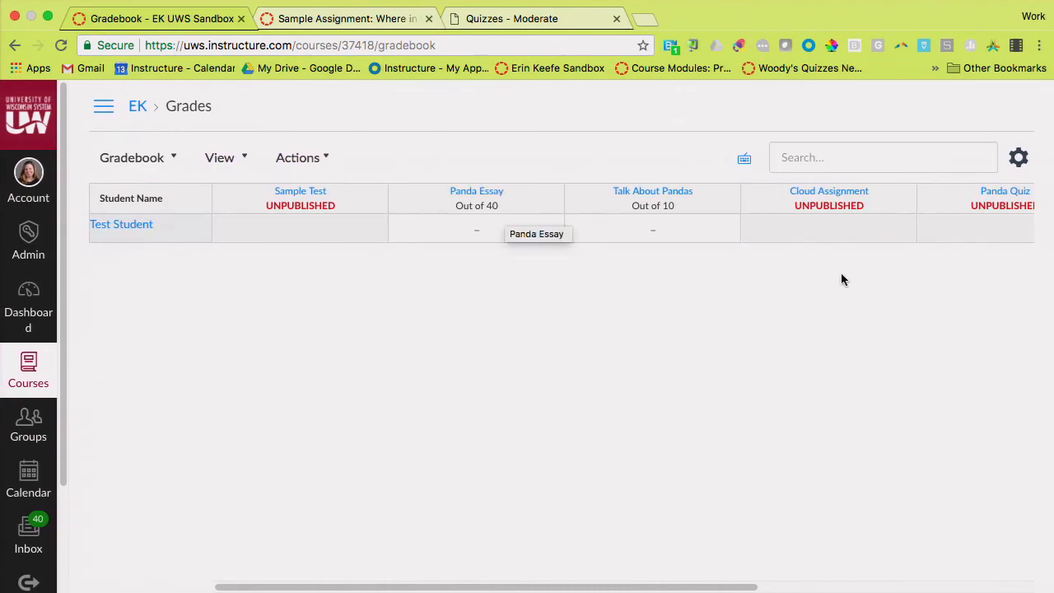
pyautogui.hscroll(1, 865, 212)
pyautogui.hscroll(-1, 865, 212)
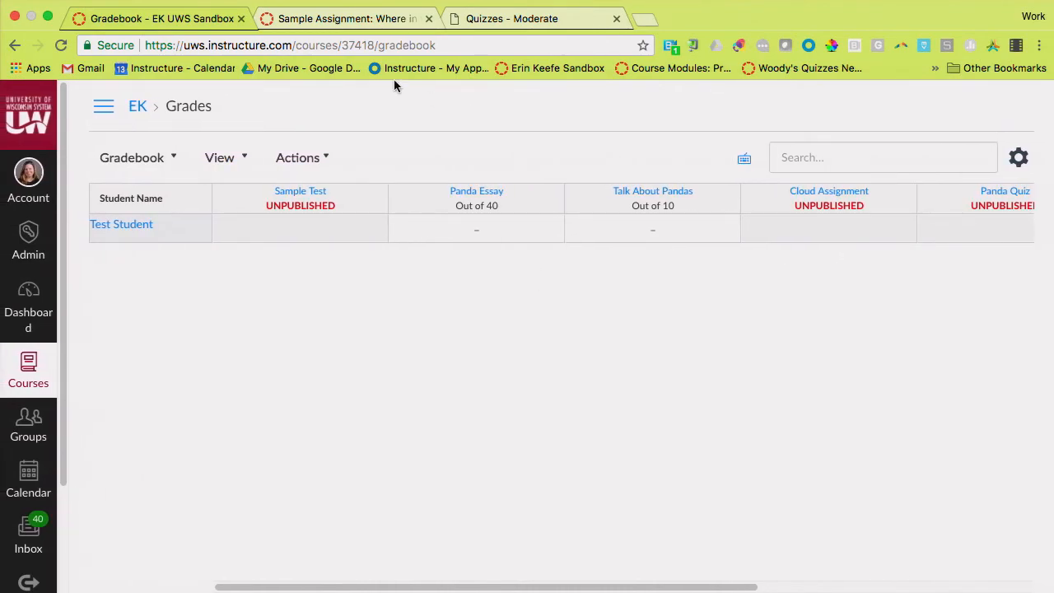
# Switch to the UWW Training course and open its gradebook
pyautogui.click(383, 18)
pyautogui.click(324, 112)
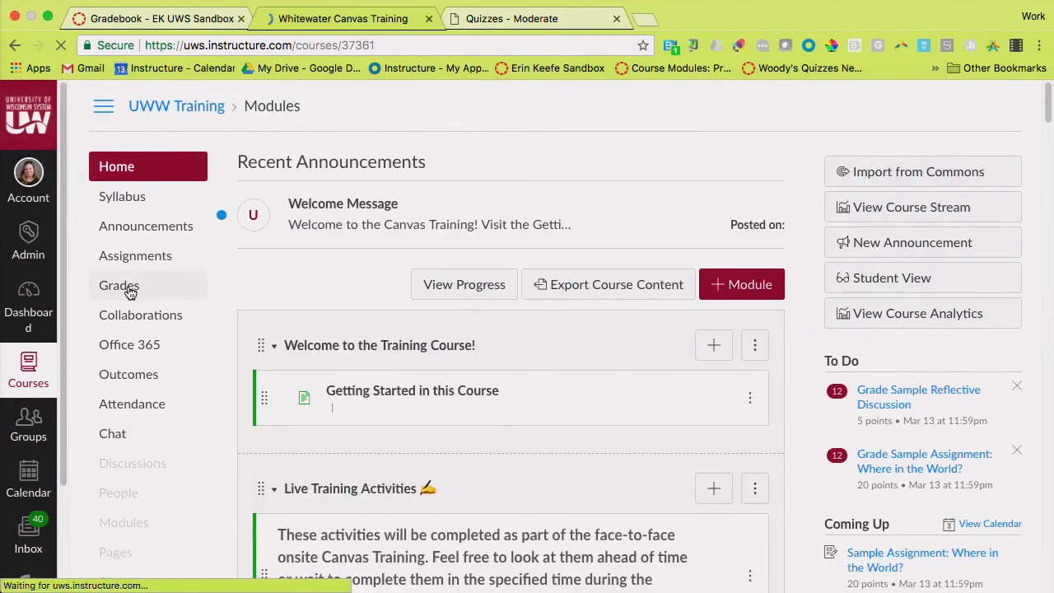
pyautogui.click(129, 288)
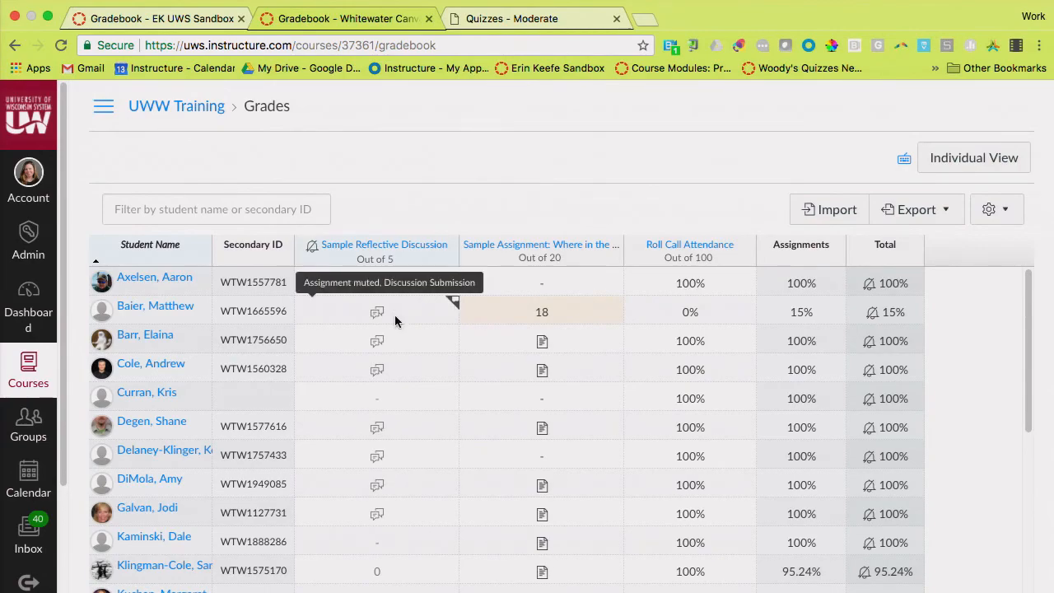
# Enable the New Gradebook feature in the UWW Training course's feature options
pyautogui.click(16, 62)
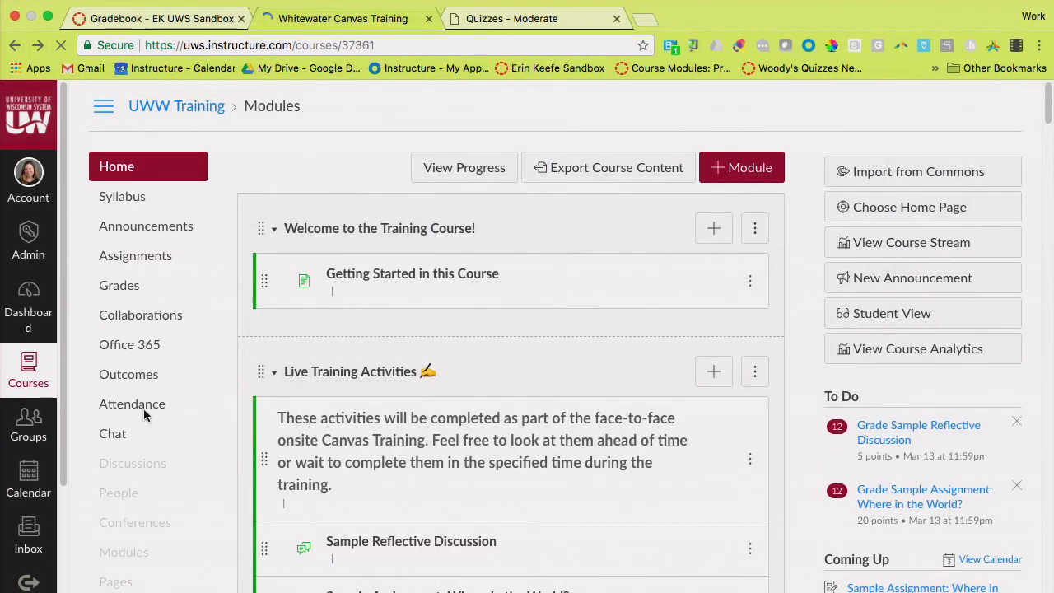
pyautogui.scroll(-5, 144, 411)
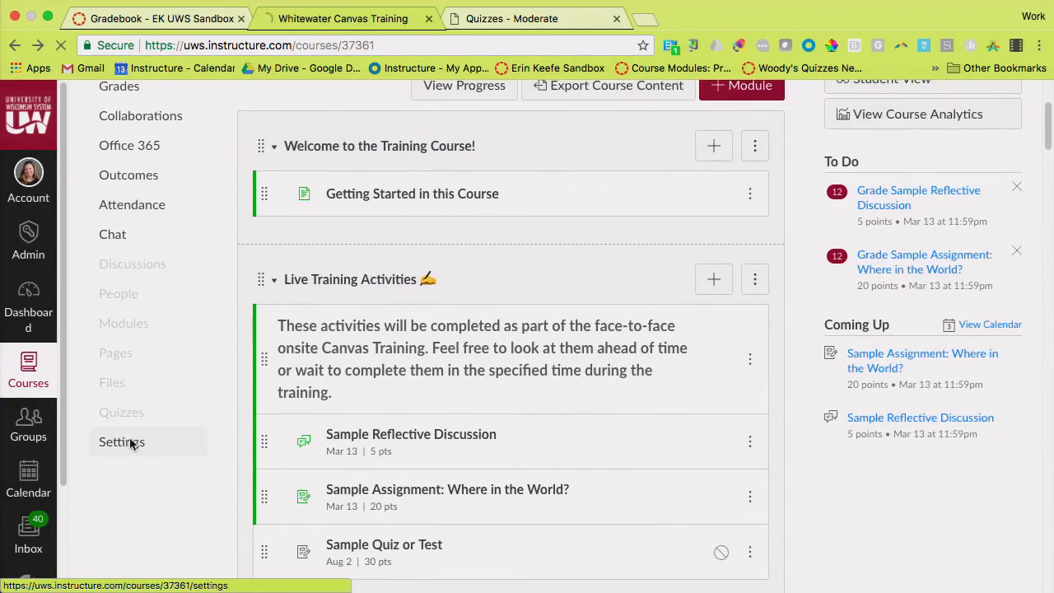
pyautogui.click(130, 442)
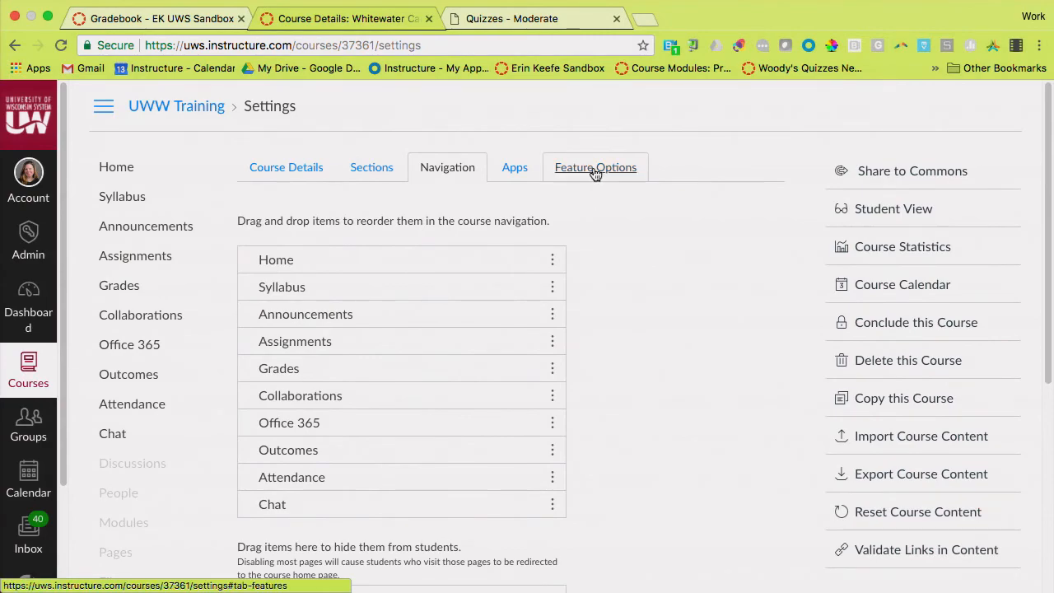
pyautogui.click(593, 171)
pyautogui.click(739, 331)
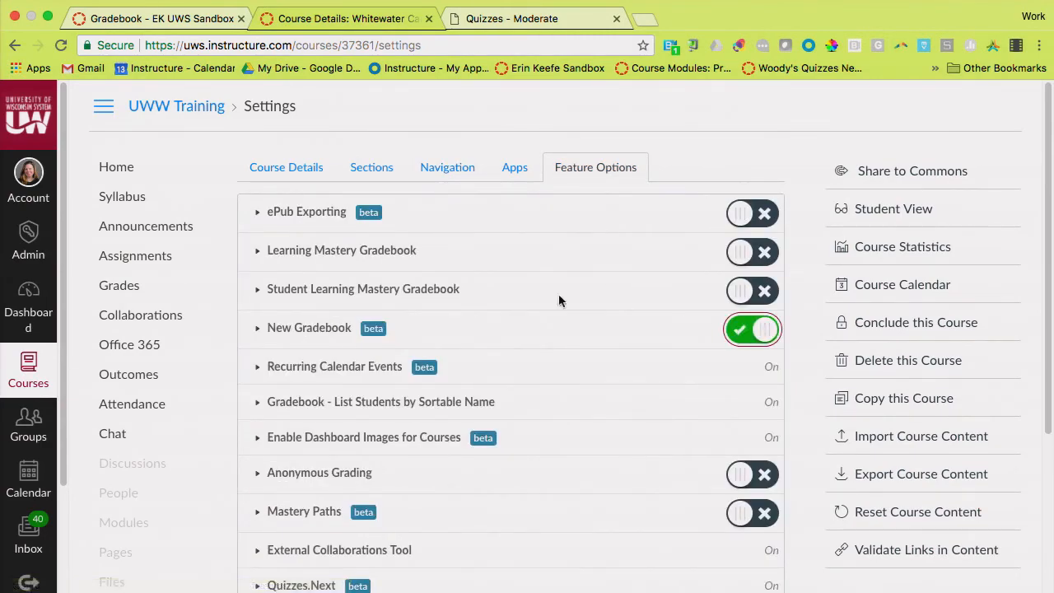
# Open the UWW Training gradebook and review the grade changes listed in its Gradebook History
pyautogui.click(131, 299)
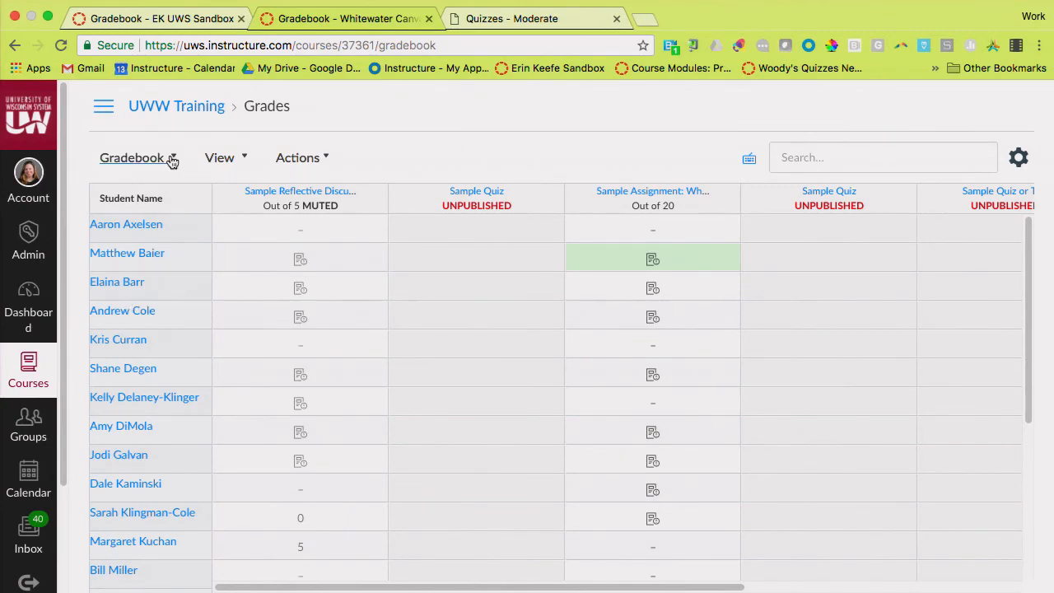
pyautogui.click(172, 161)
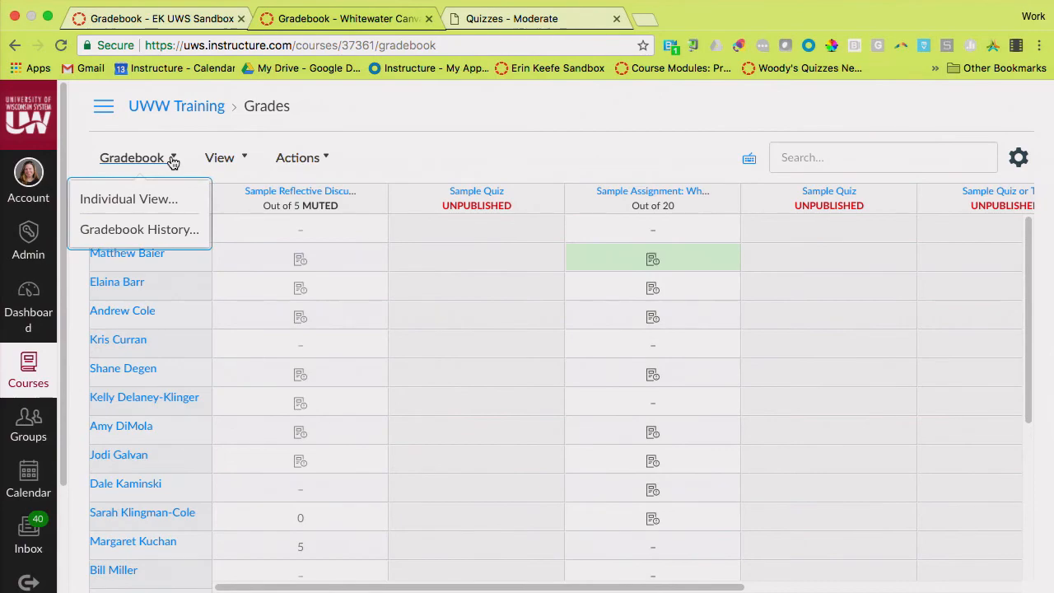
pyautogui.click(162, 235)
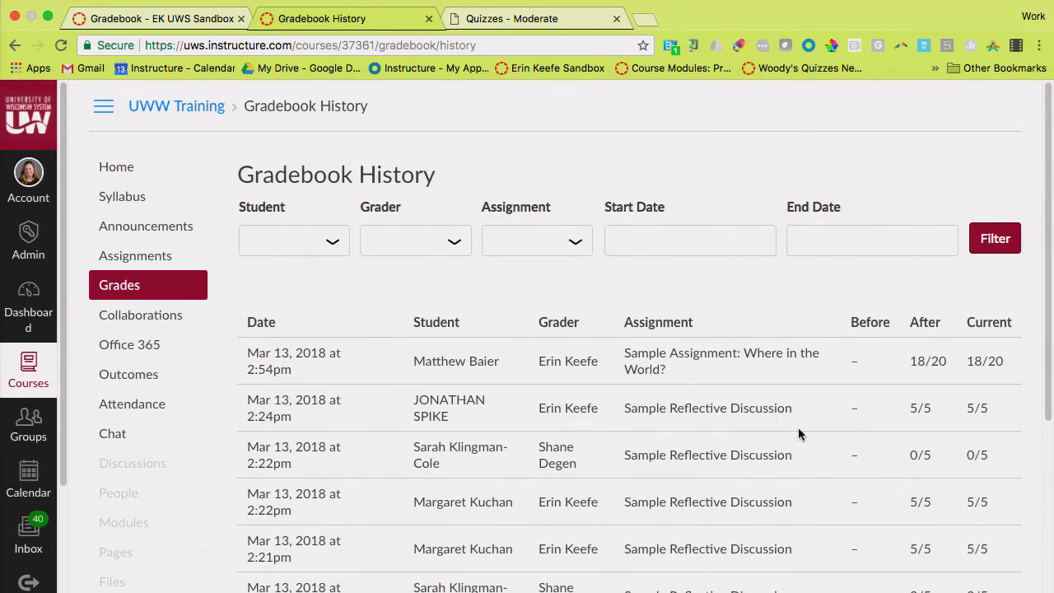
pyautogui.scroll(-2, 798, 428)
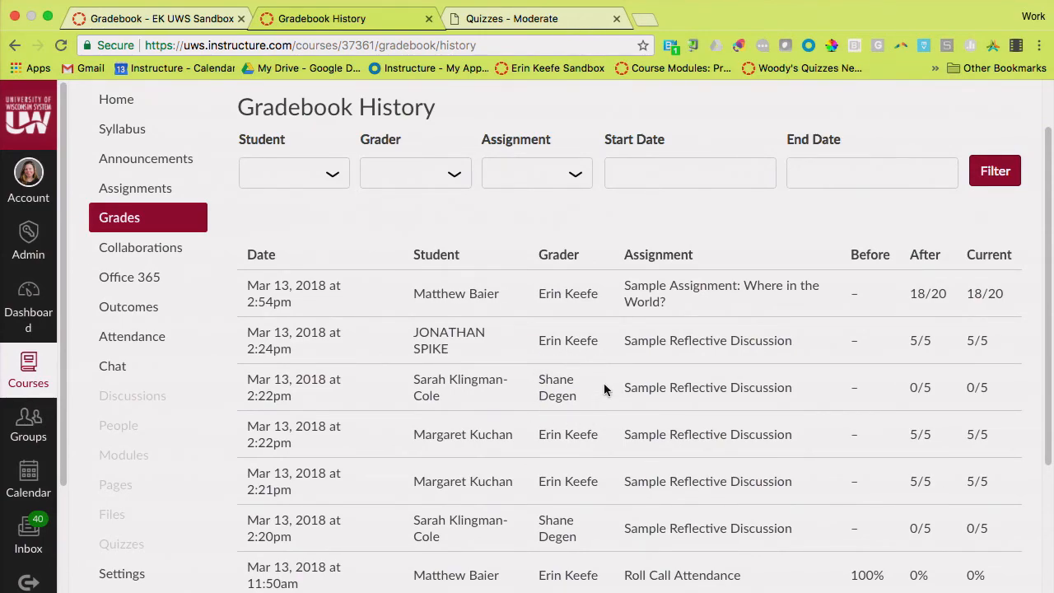
pyautogui.scroll(1, 603, 389)
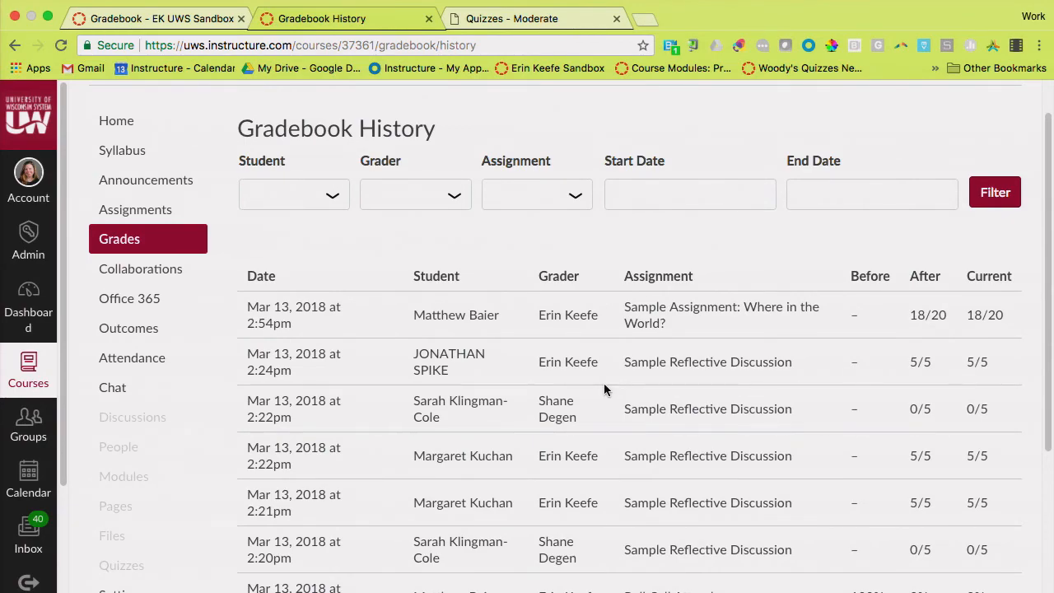
pyautogui.scroll(1, 604, 383)
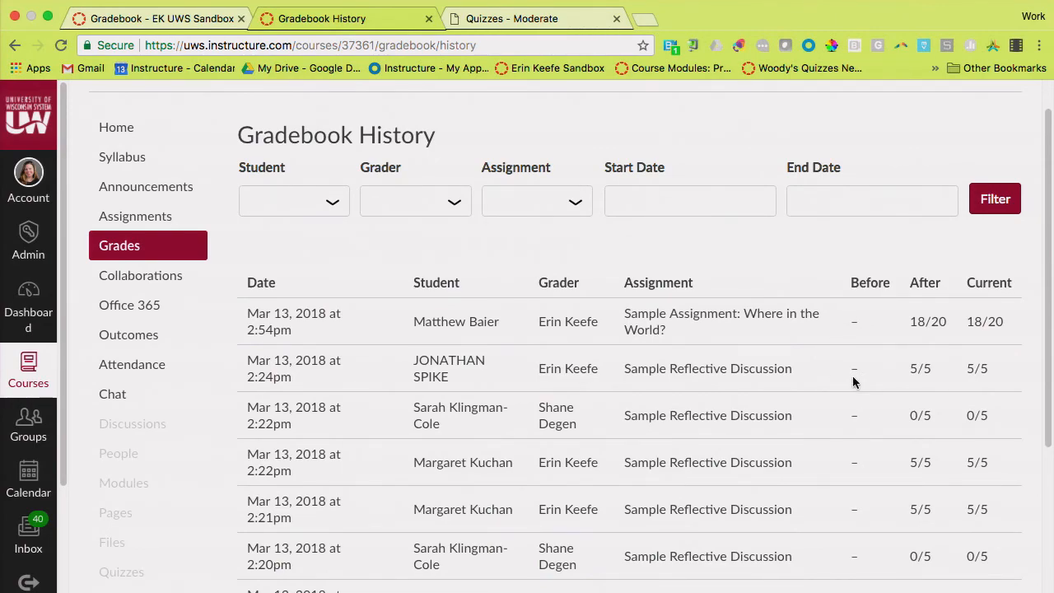
pyautogui.scroll(2, 808, 250)
# Return to the UWW Training gradebook and arrange its columns by Module - First to Last
pyautogui.click(13, 47)
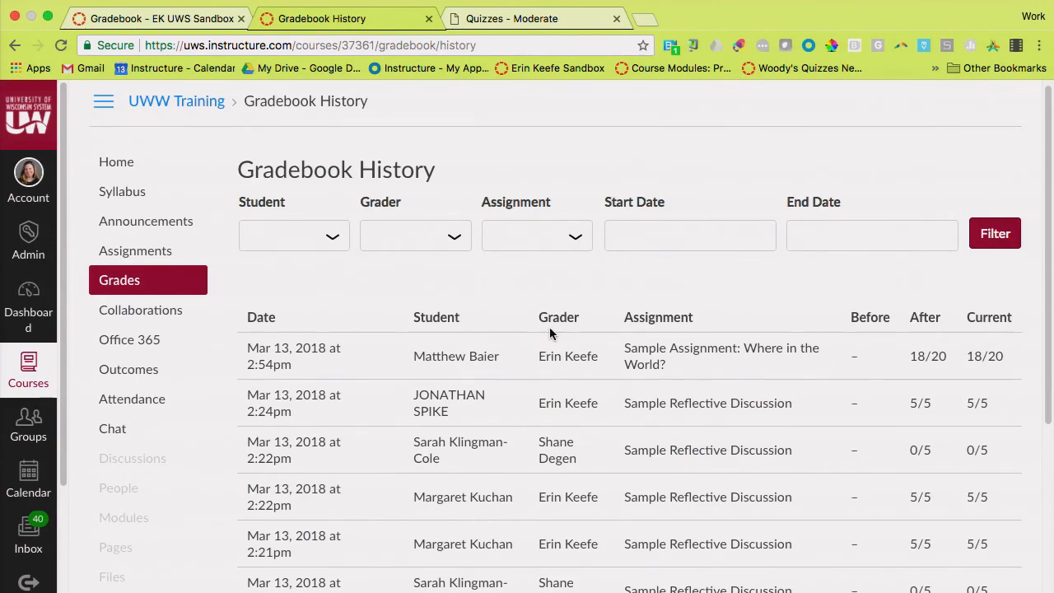
pyautogui.click(15, 46)
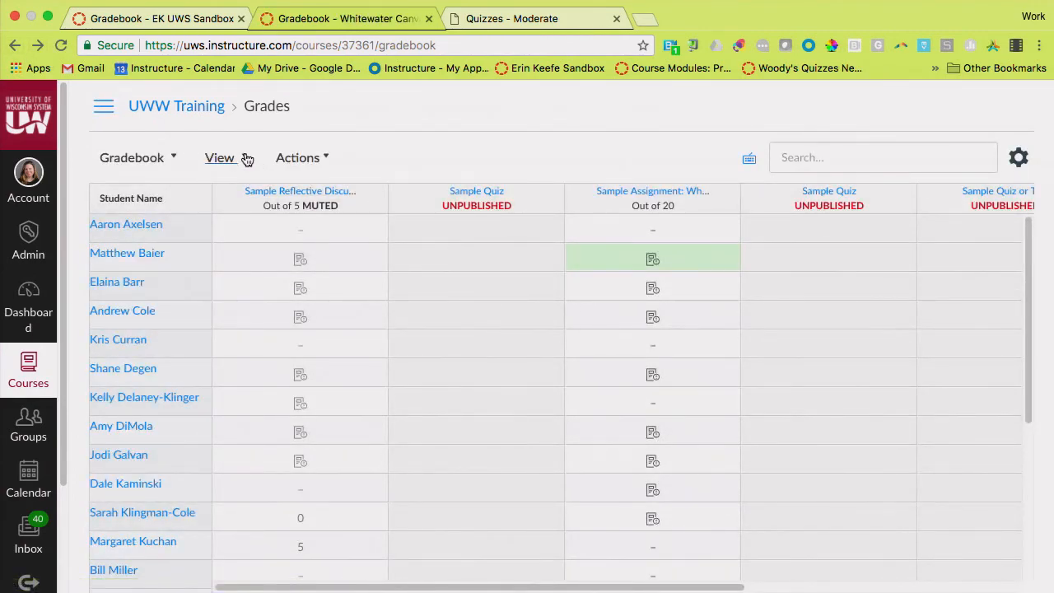
pyautogui.click(246, 159)
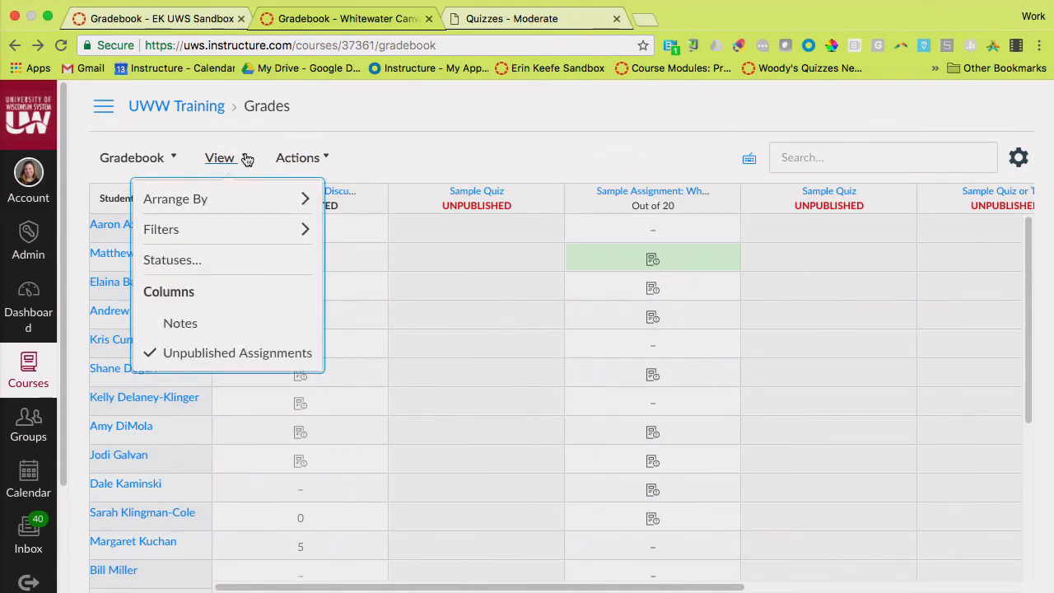
pyautogui.moveTo(262, 204)
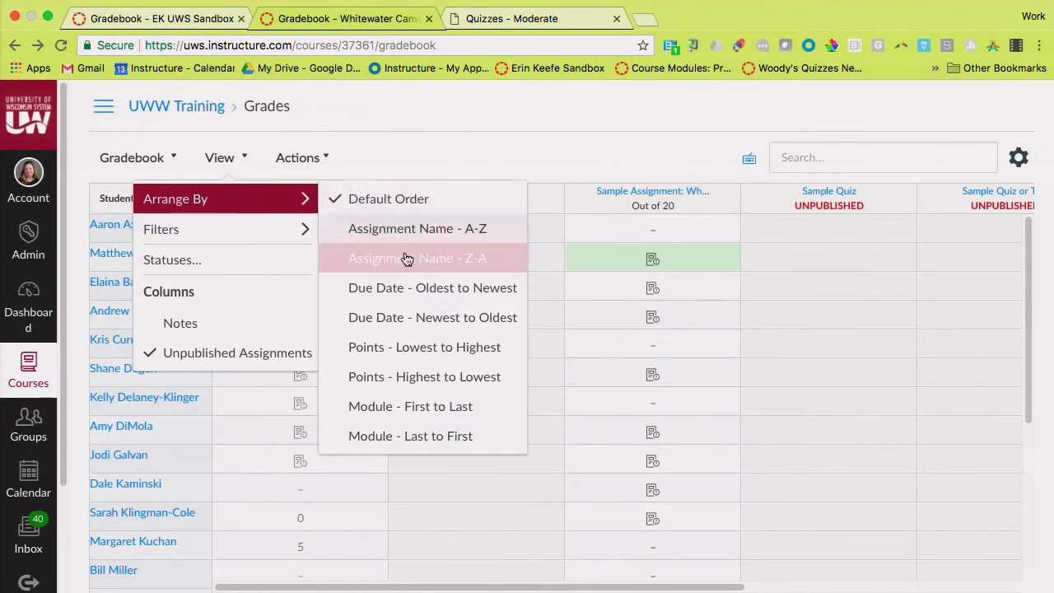
pyautogui.click(382, 409)
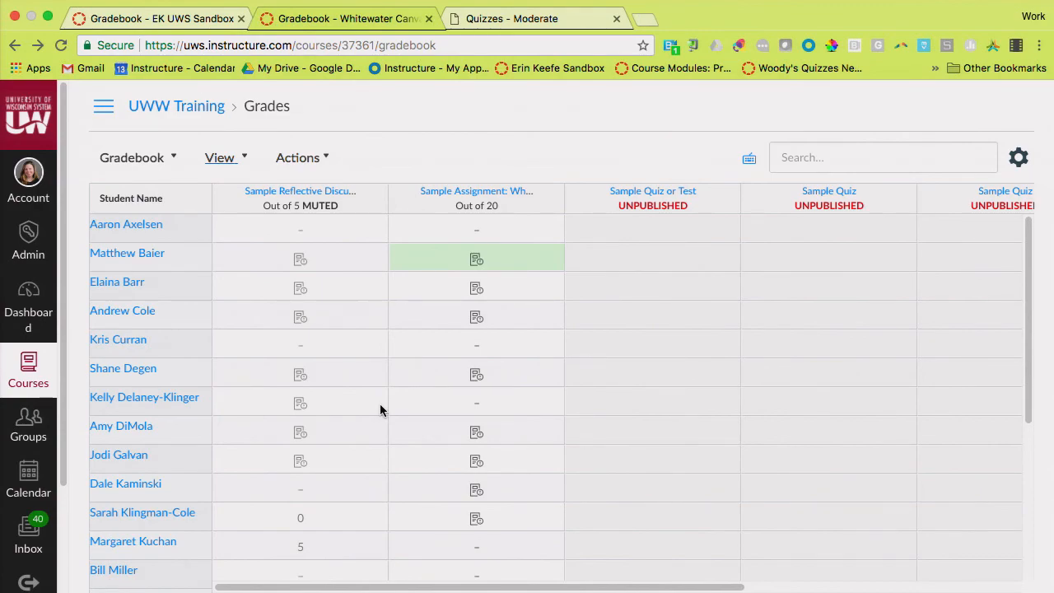
# Add the Modules filter to the gradebook and filter the assignments by the Live Training Activities module
pyautogui.click(247, 160)
pyautogui.moveTo(242, 227)
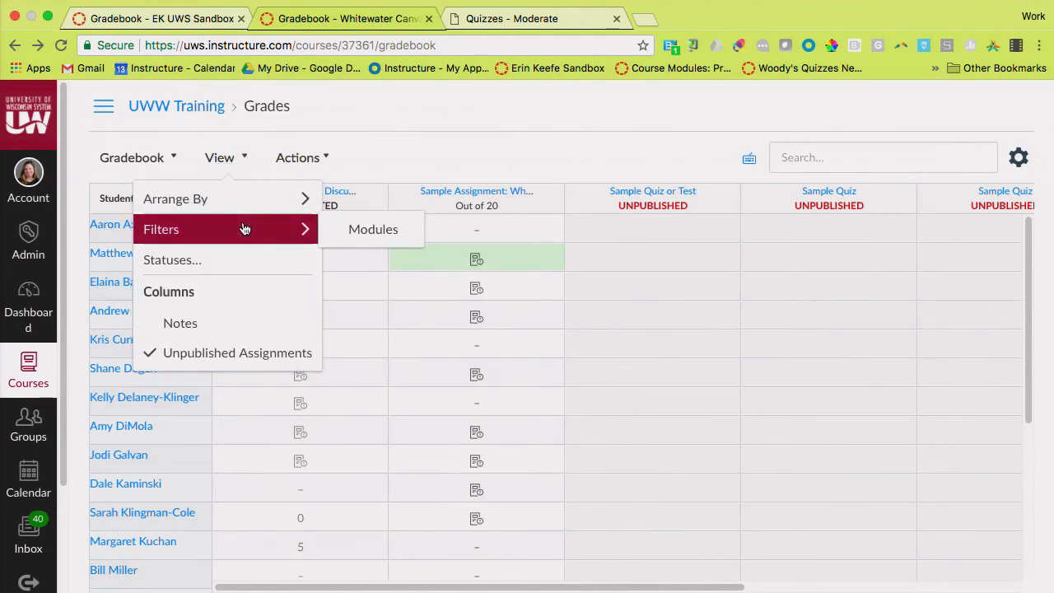
pyautogui.click(350, 236)
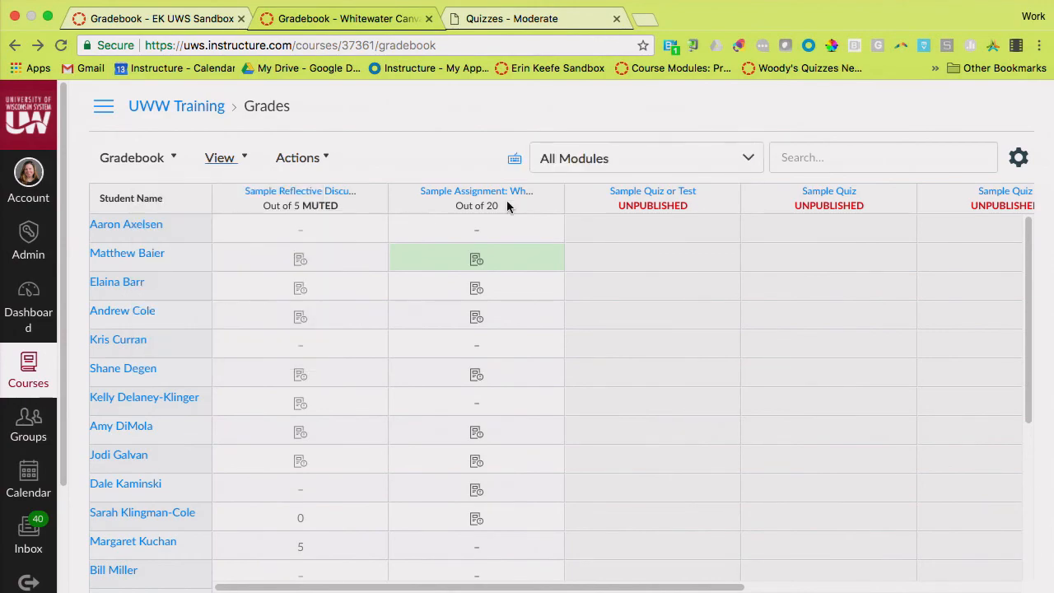
pyautogui.click(747, 159)
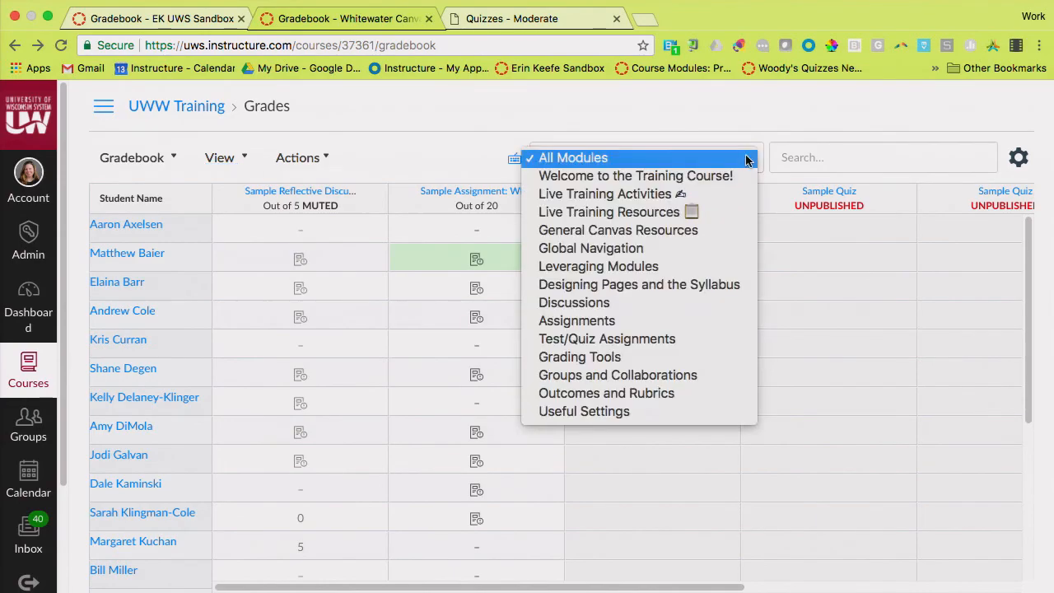
pyautogui.click(729, 197)
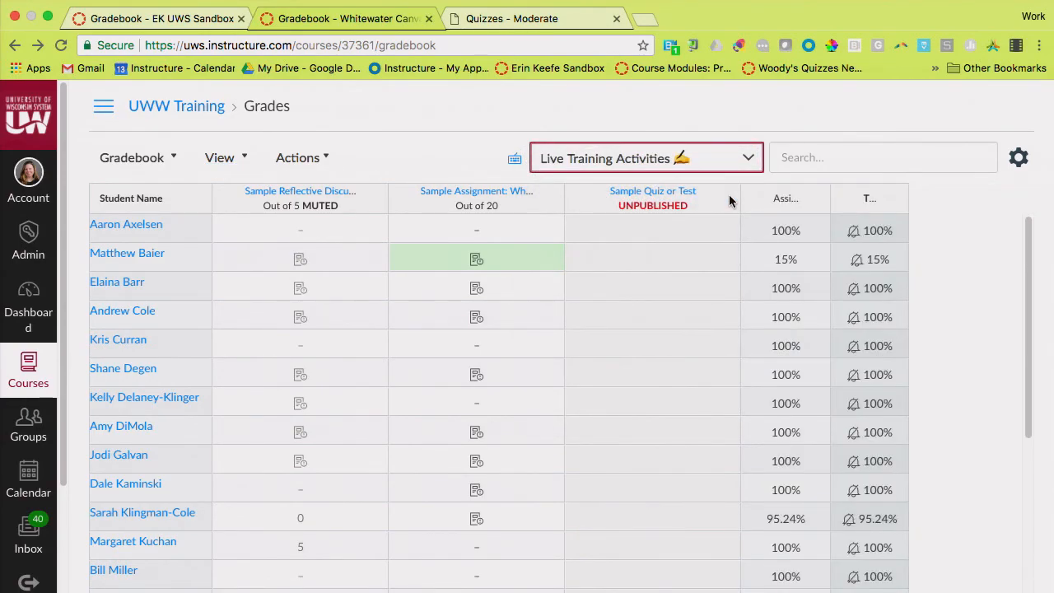
# Try the Global Navigation module filter and set the filter back to Live Training Activities
pyautogui.click(751, 160)
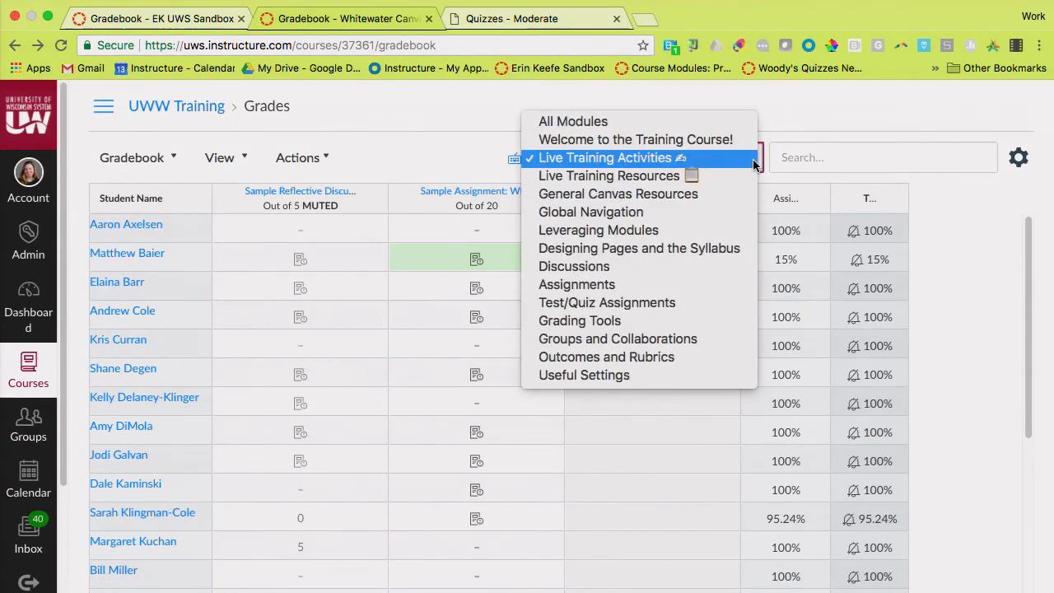
pyautogui.click(726, 218)
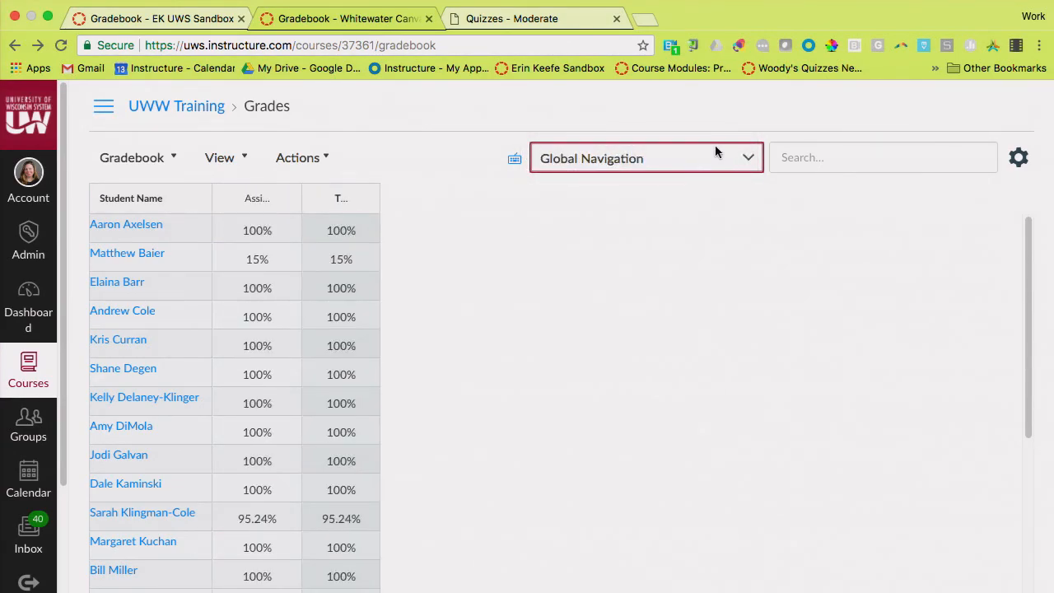
pyautogui.click(751, 160)
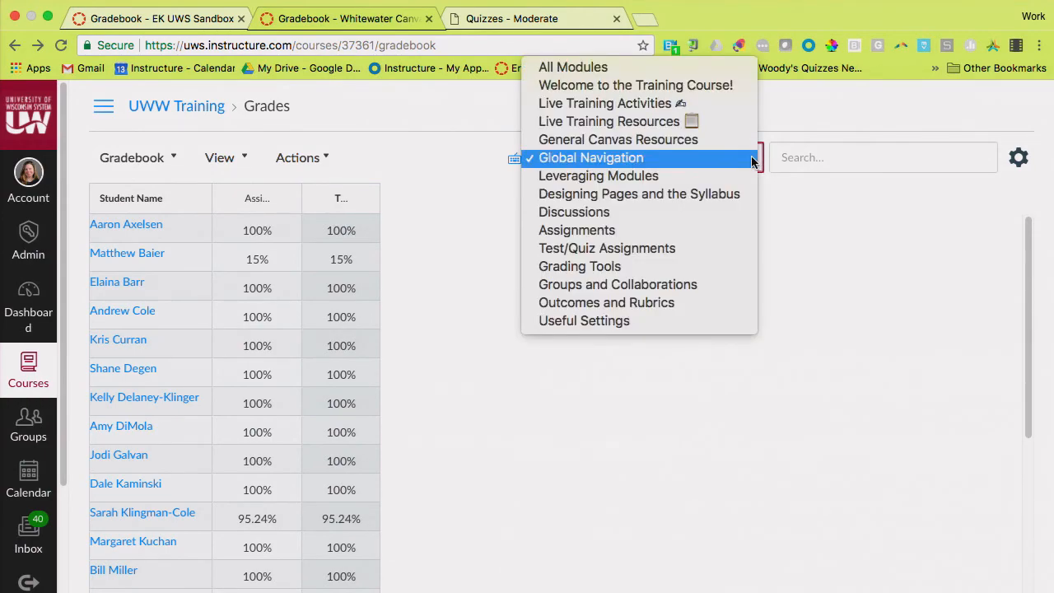
pyautogui.click(736, 108)
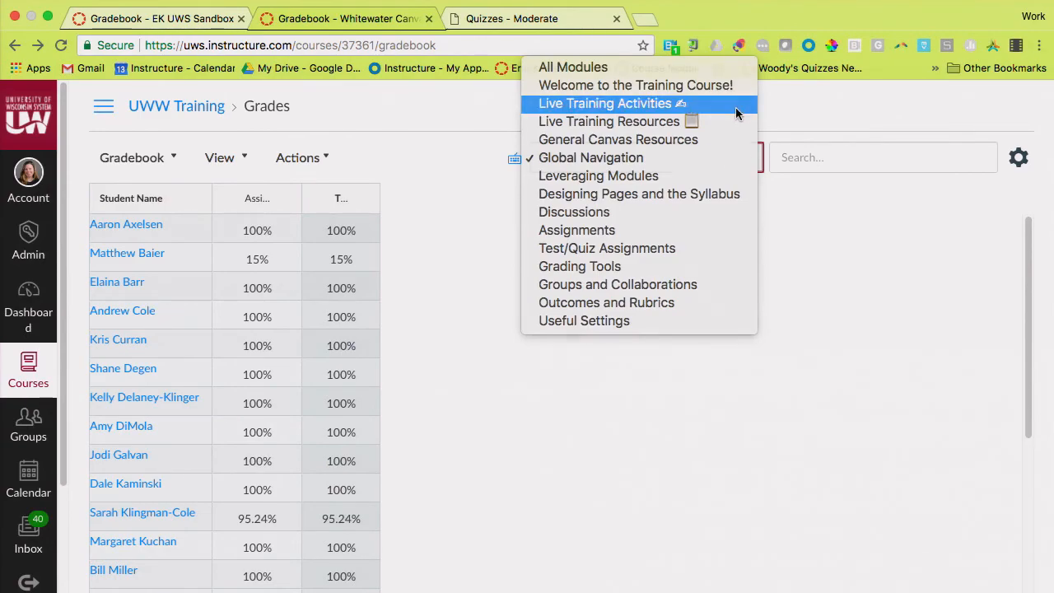
# Show the Notes column, save the first student's note blank, and cancel the next student's note
pyautogui.click(234, 159)
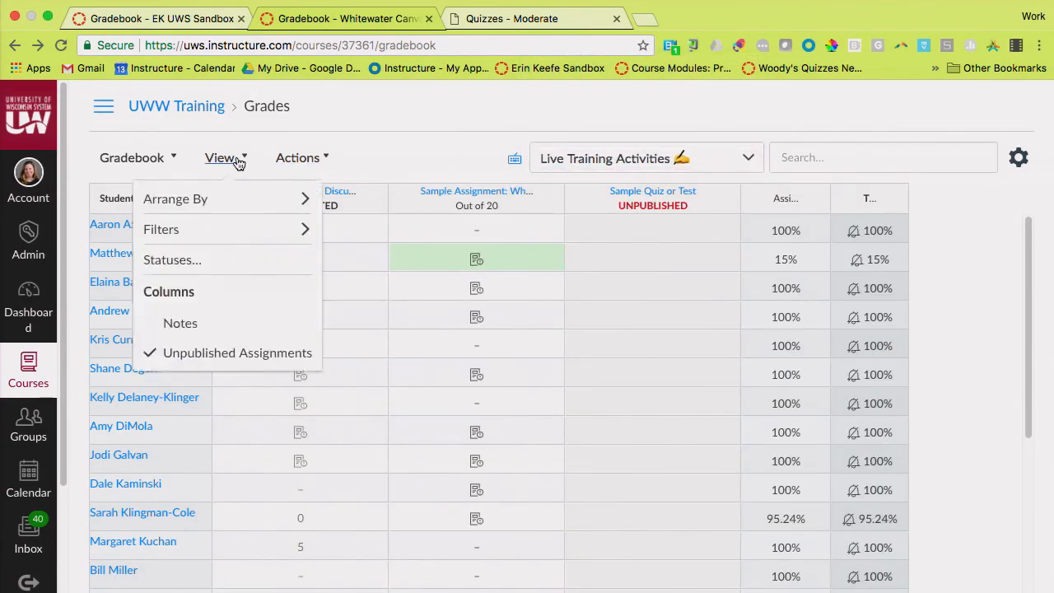
pyautogui.click(197, 327)
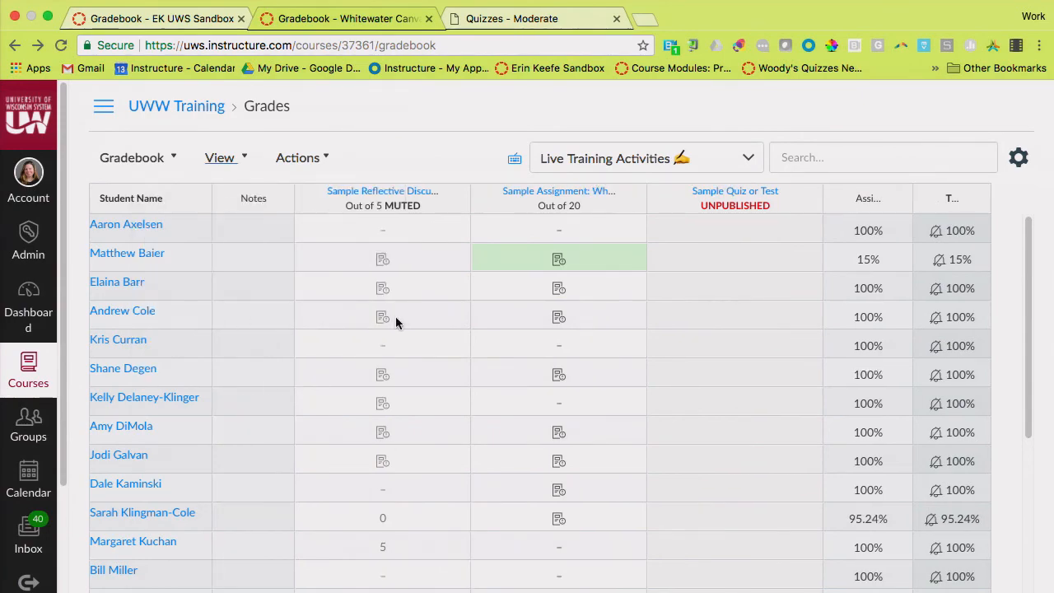
pyautogui.click(251, 231)
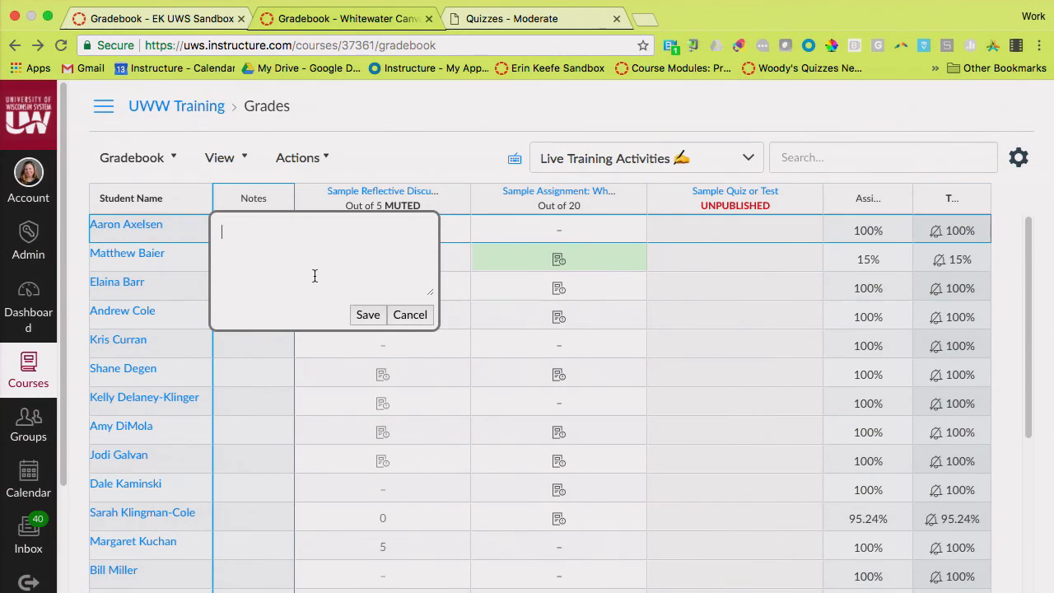
pyautogui.click(368, 316)
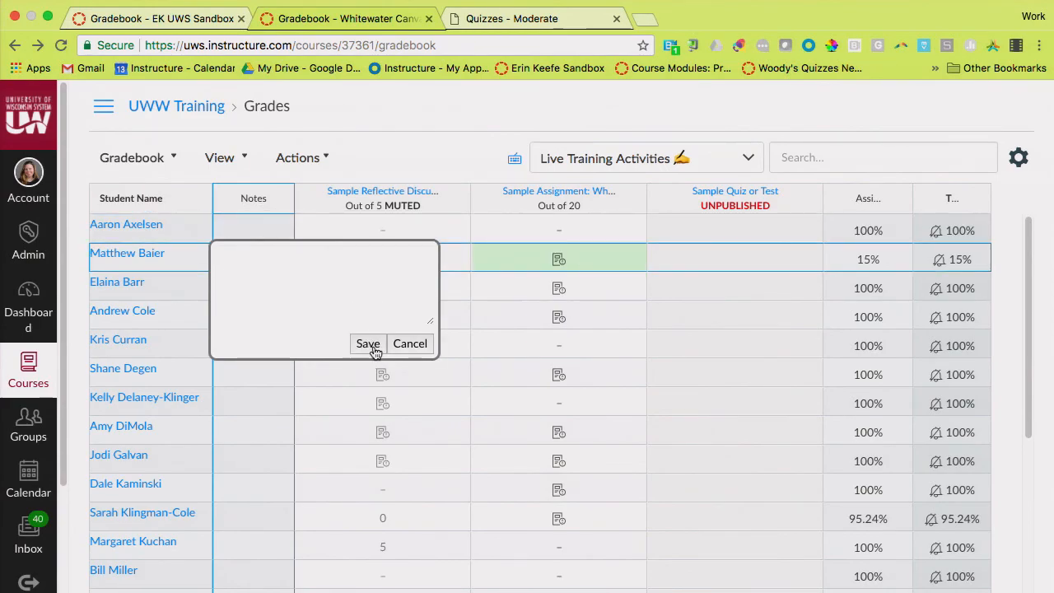
pyautogui.click(416, 343)
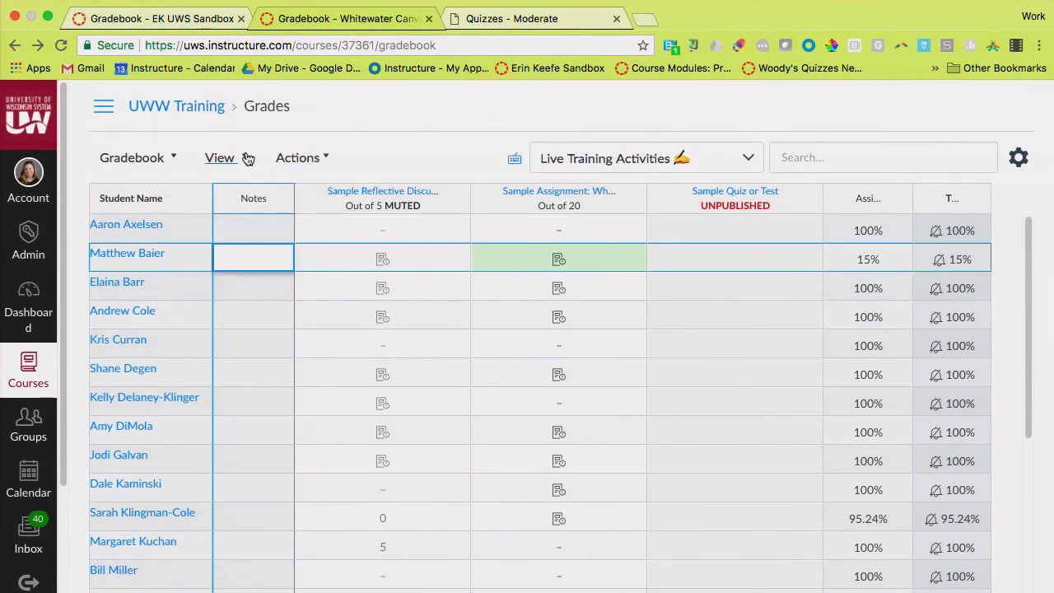
# Hide the unpublished assignments from the gradebook columns
pyautogui.click(247, 158)
pyautogui.click(247, 157)
pyautogui.click(247, 157)
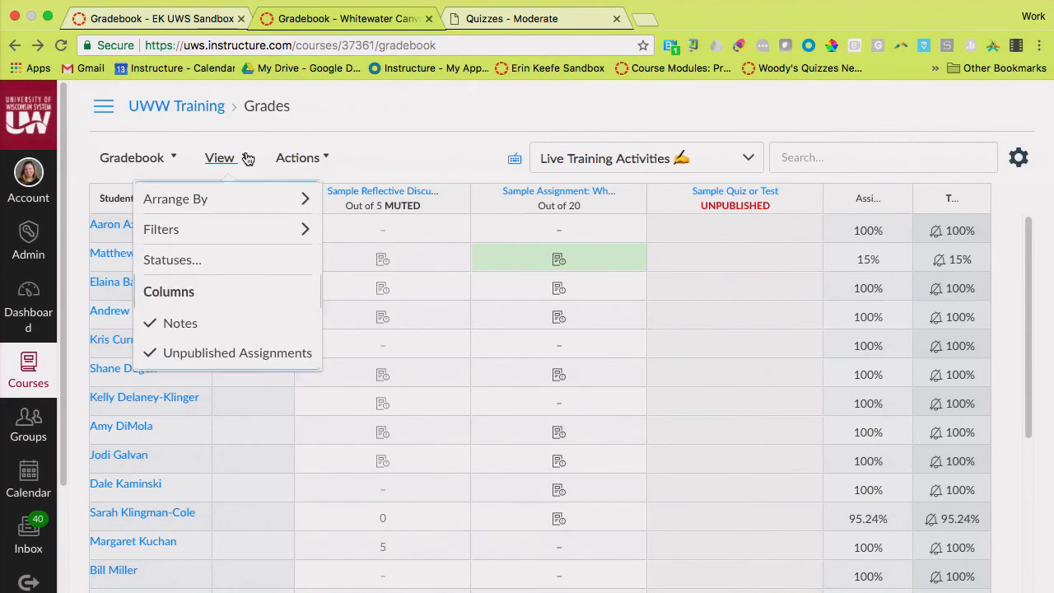
pyautogui.moveTo(264, 230)
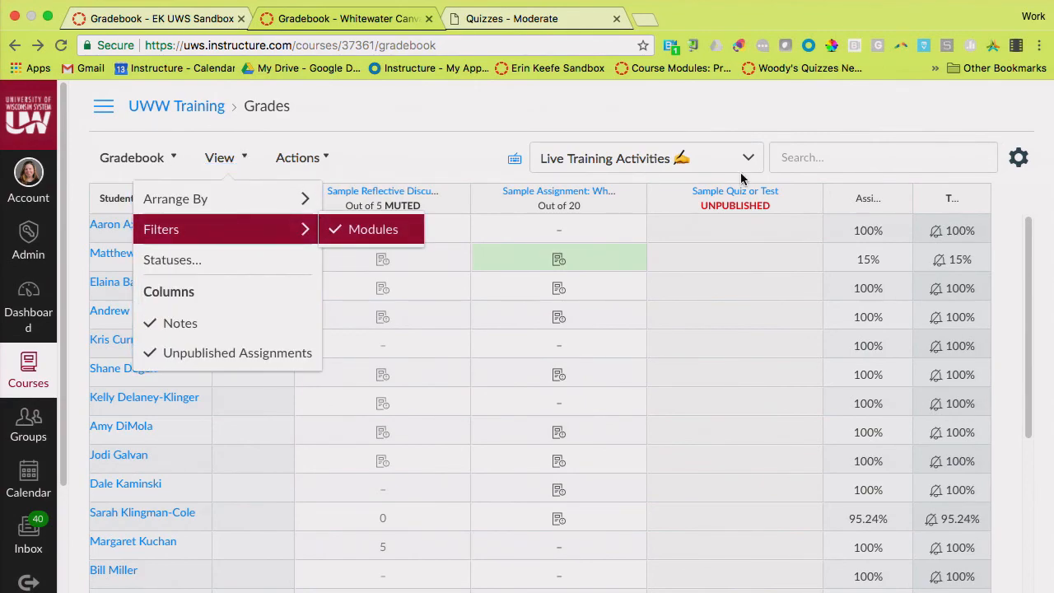
pyautogui.click(799, 114)
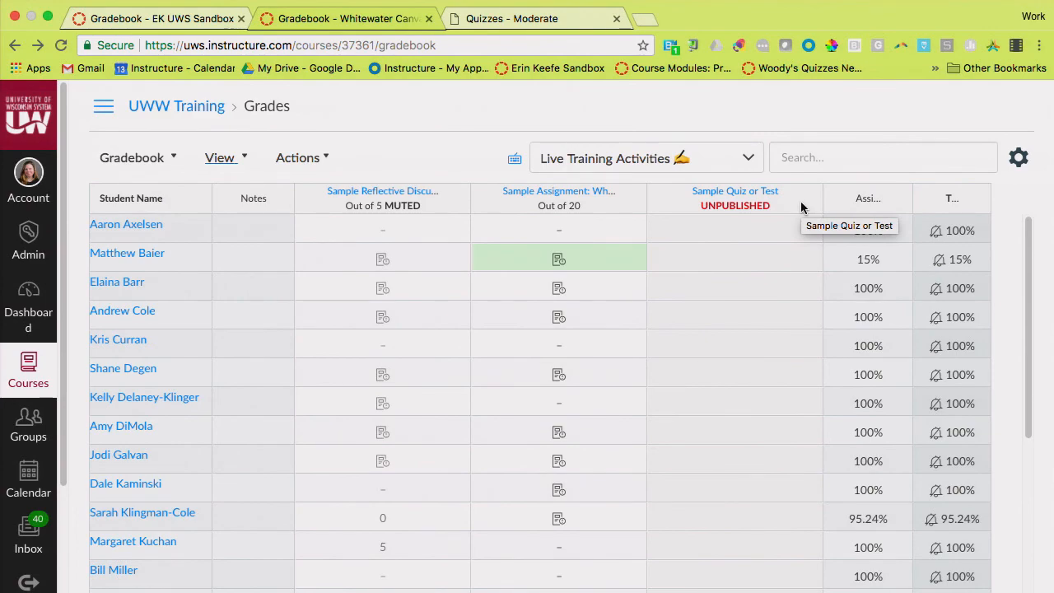
pyautogui.click(244, 162)
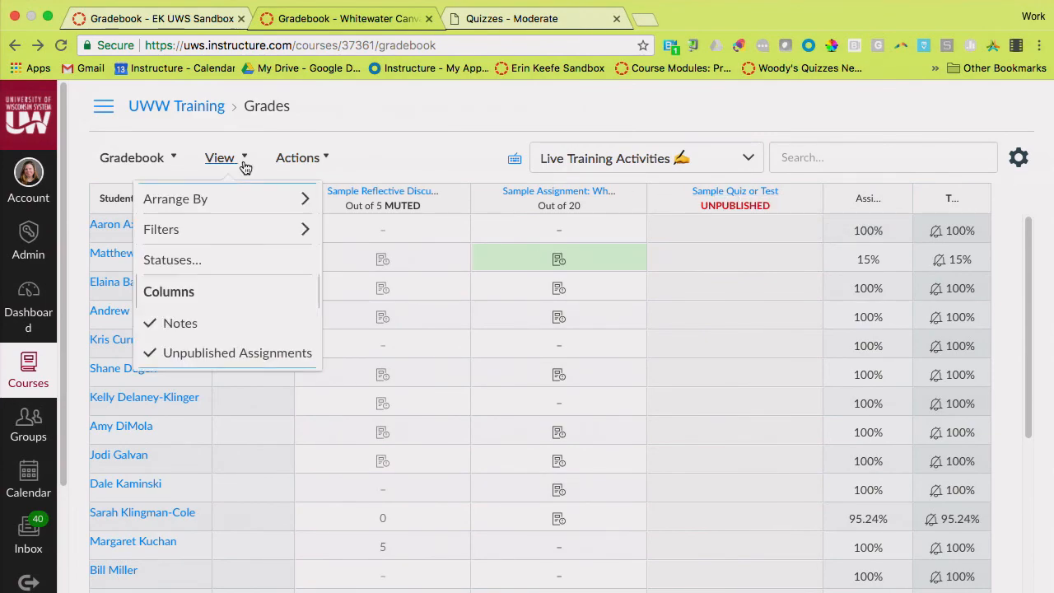
pyautogui.click(236, 353)
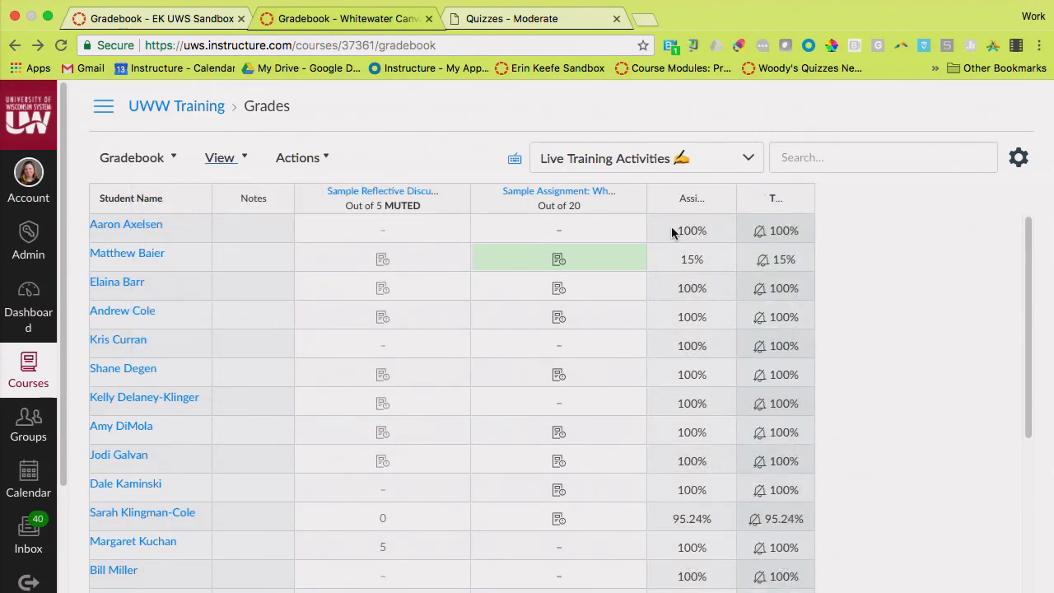
# Look at the import and export options available for the gradebook
pyautogui.click(332, 161)
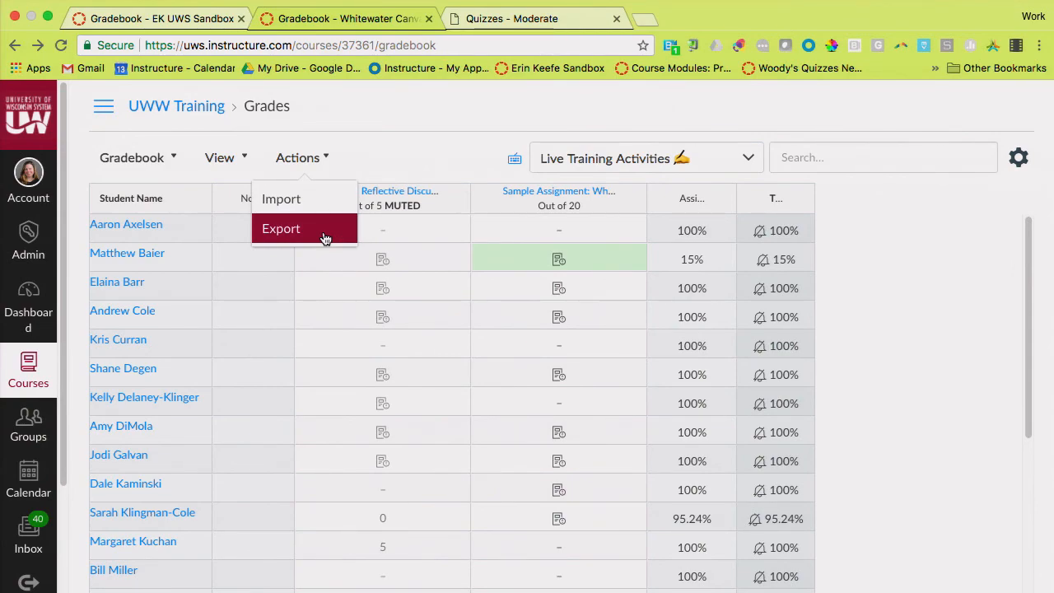
pyautogui.click(322, 158)
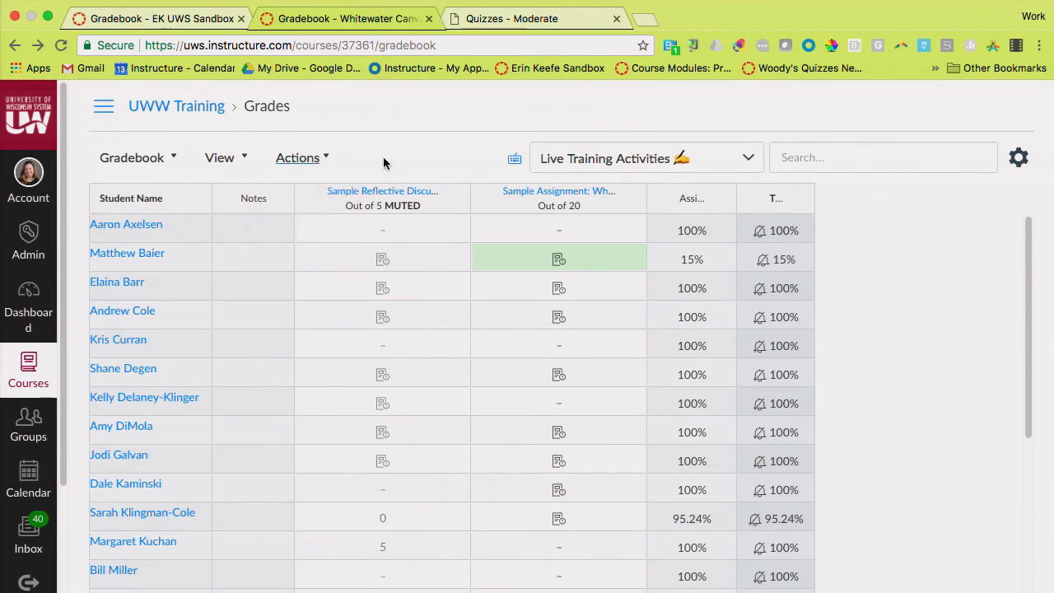
pyautogui.click(323, 158)
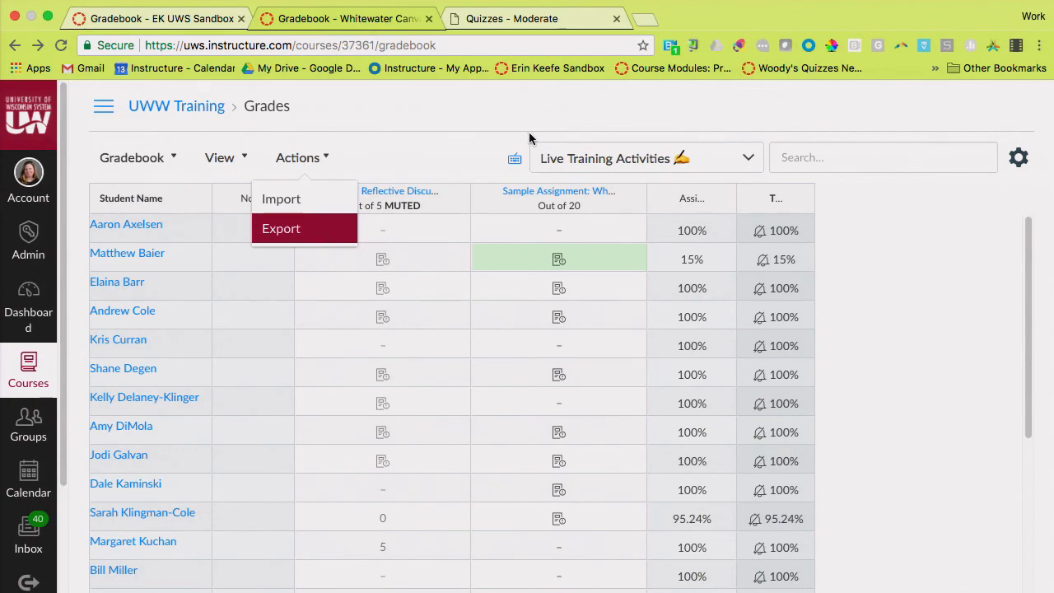
pyautogui.click(504, 132)
# Set the module filter to All Modules
pyautogui.click(728, 165)
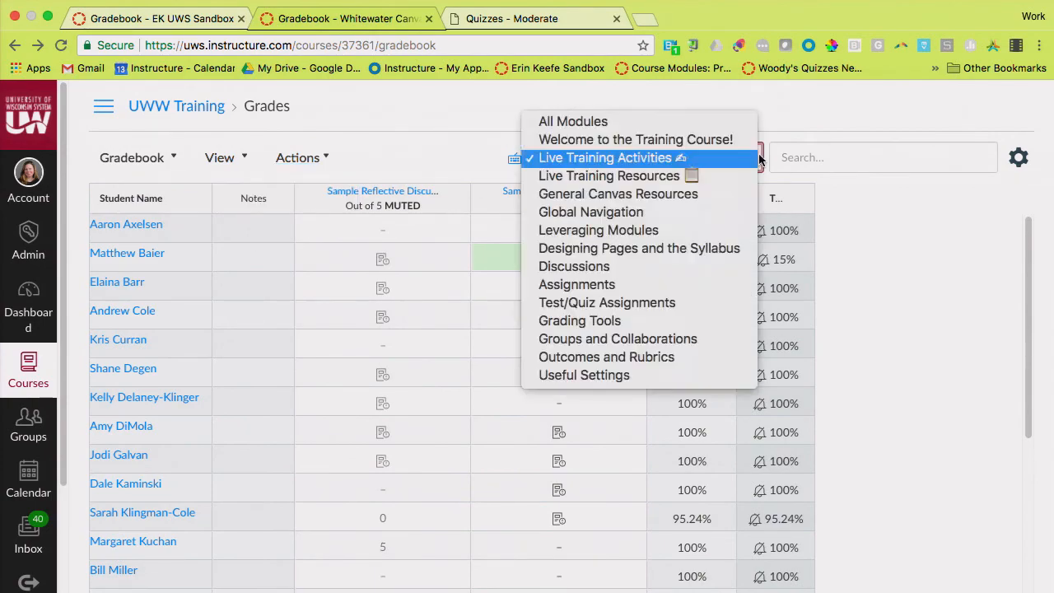
pyautogui.click(745, 123)
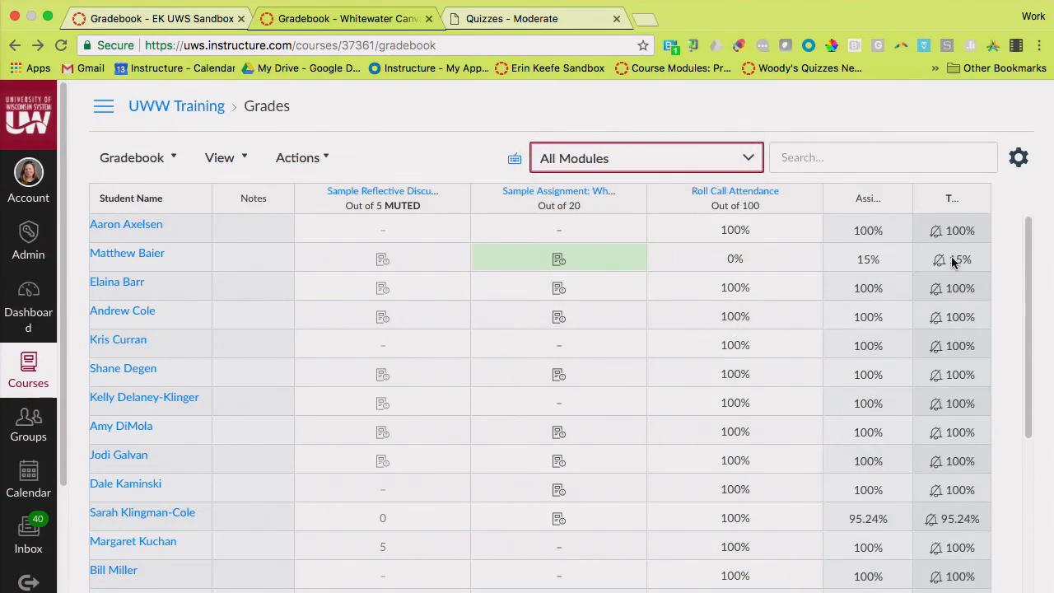
# In the Gradebook Settings late policies, turn on automatic grades for missing submissions with a grade of 0%
pyautogui.click(1019, 157)
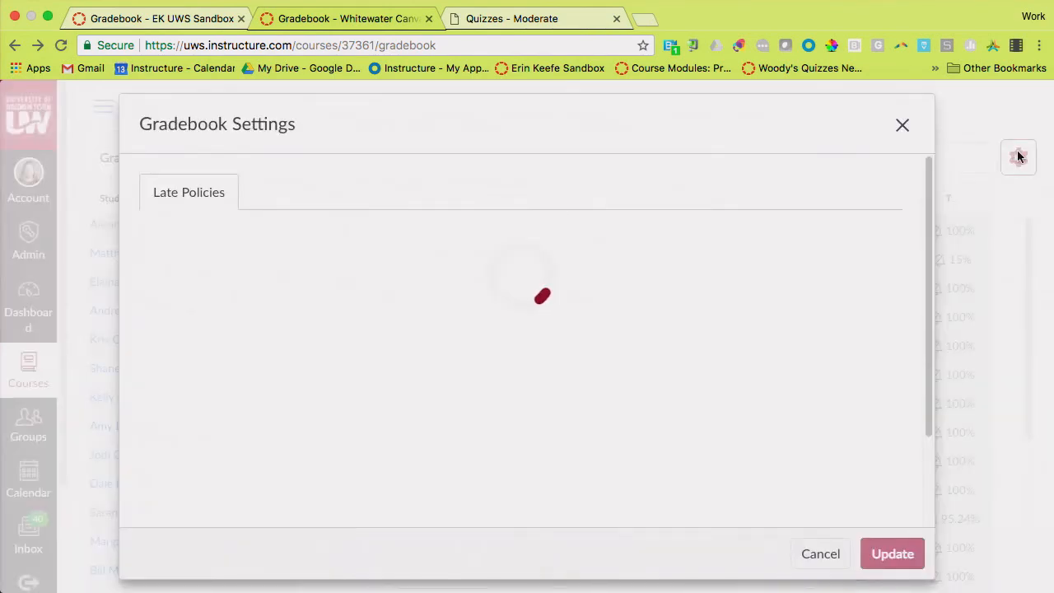
pyautogui.scroll(-1, 447, 204)
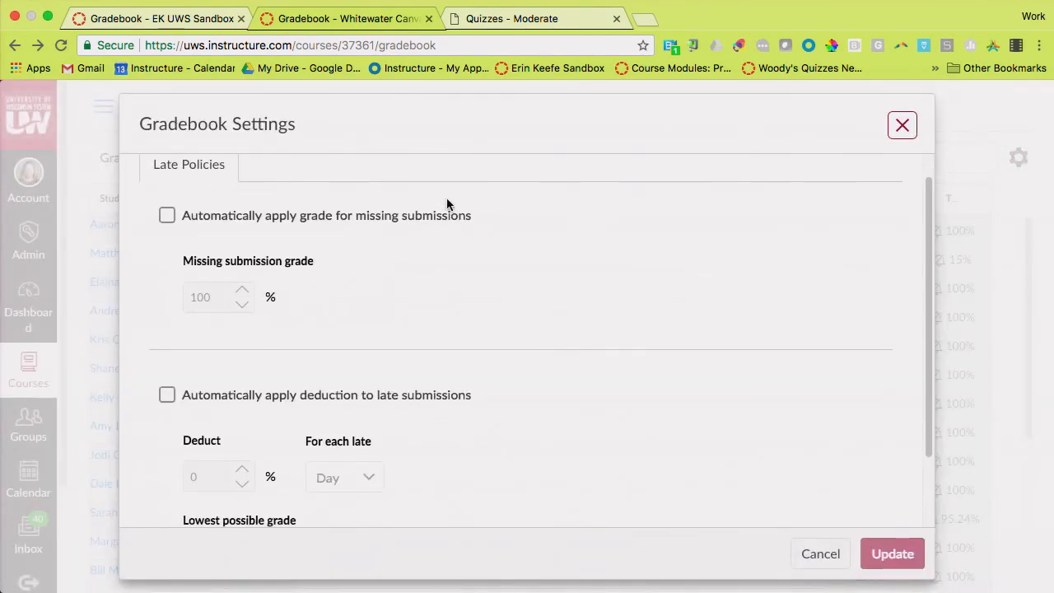
pyautogui.click(166, 217)
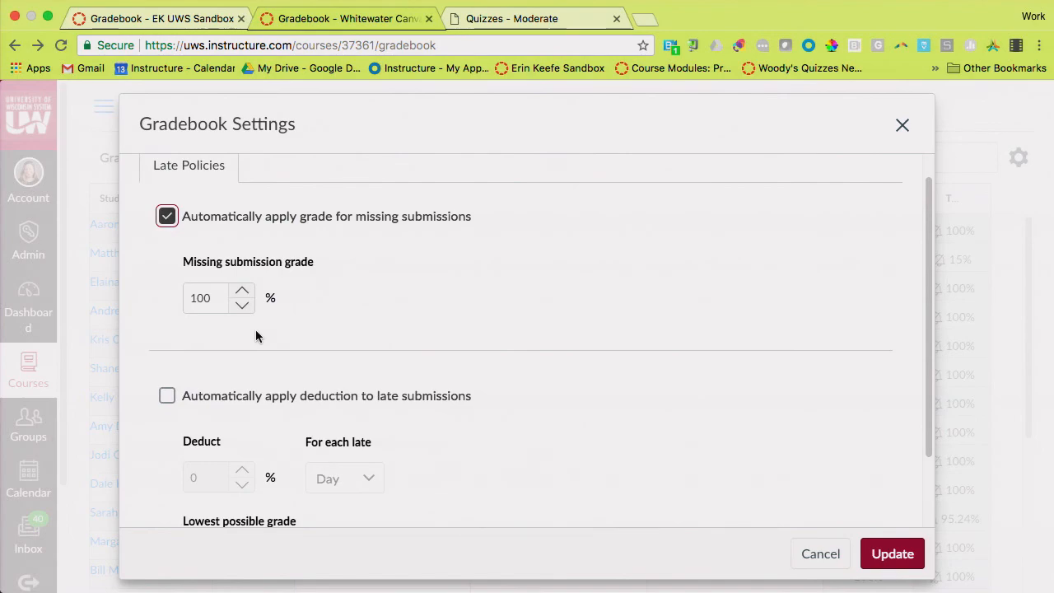
pyautogui.doubleClick(213, 294)
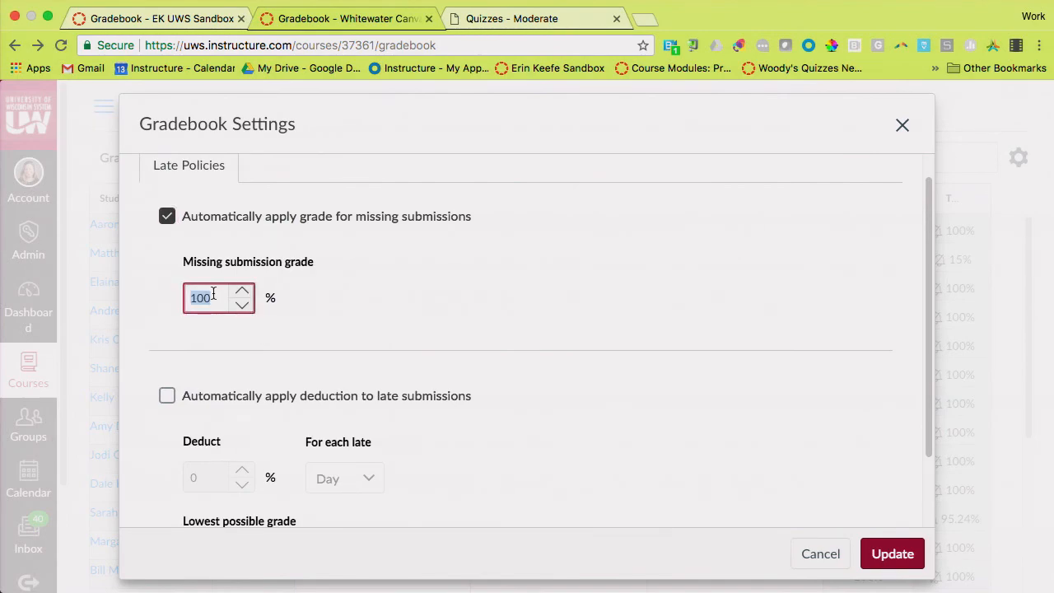
pyautogui.write('0')
pyautogui.click(496, 340)
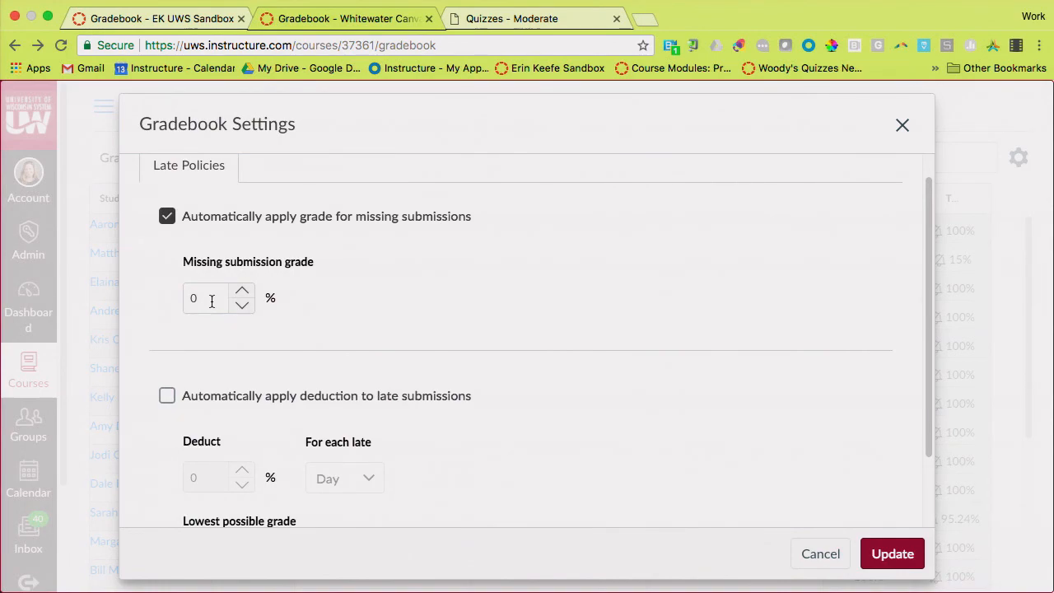
# Turn off the missing submissions policy and apply an automatic 5% deduction to late submissions for each late day
pyautogui.click(170, 215)
pyautogui.scroll(-2, 448, 320)
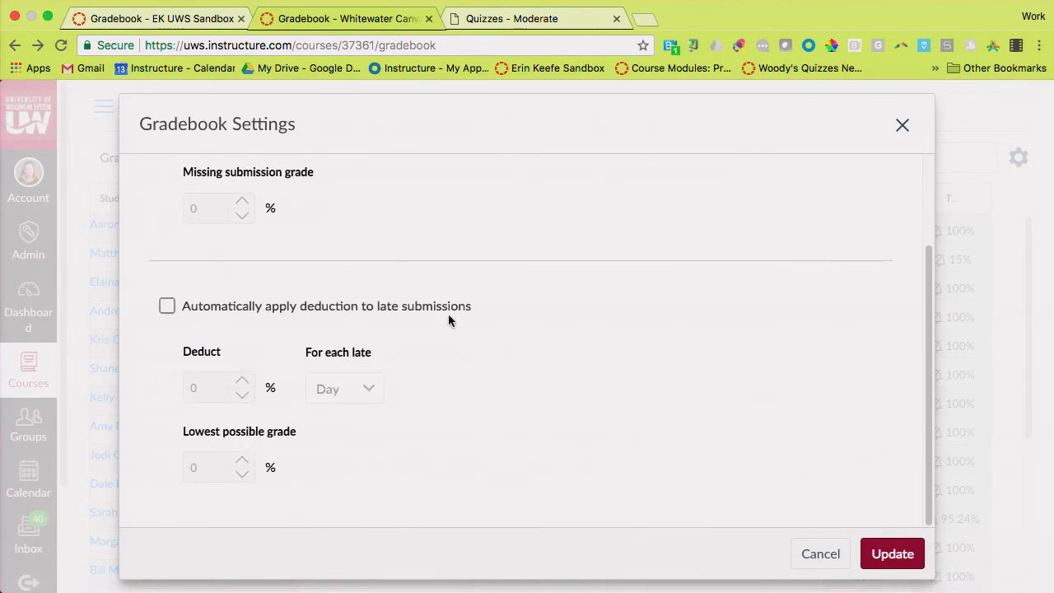
pyautogui.click(166, 308)
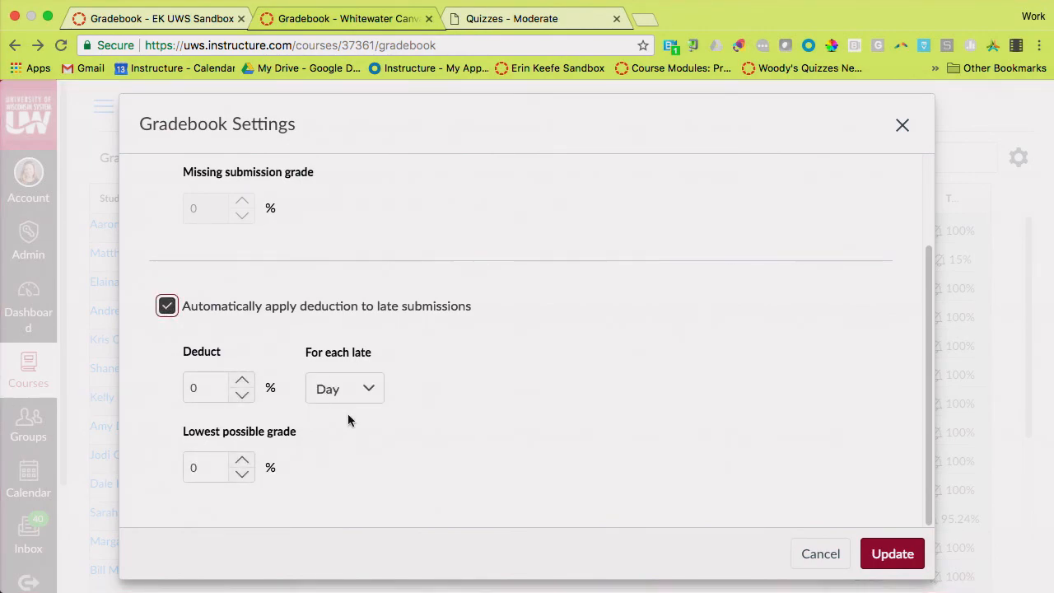
pyautogui.doubleClick(206, 381)
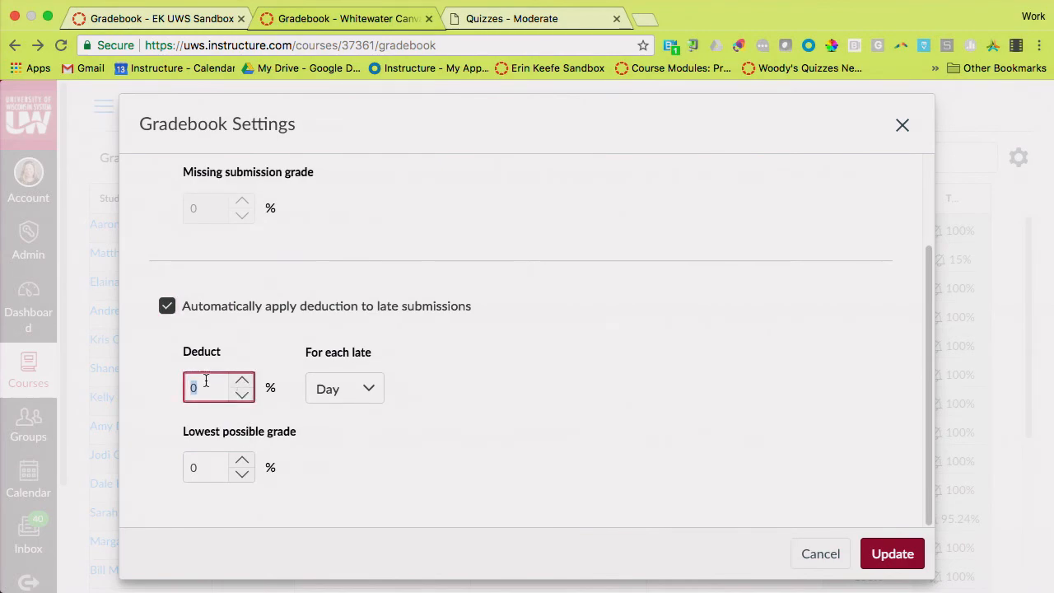
pyautogui.write('5')
pyautogui.click(388, 460)
pyautogui.click(366, 392)
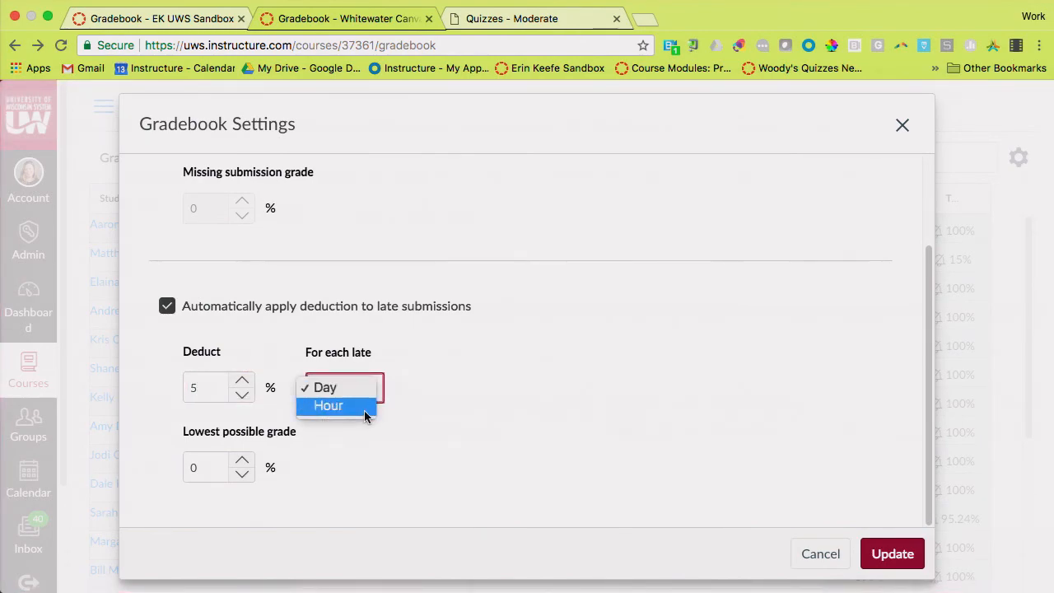
pyautogui.click(390, 486)
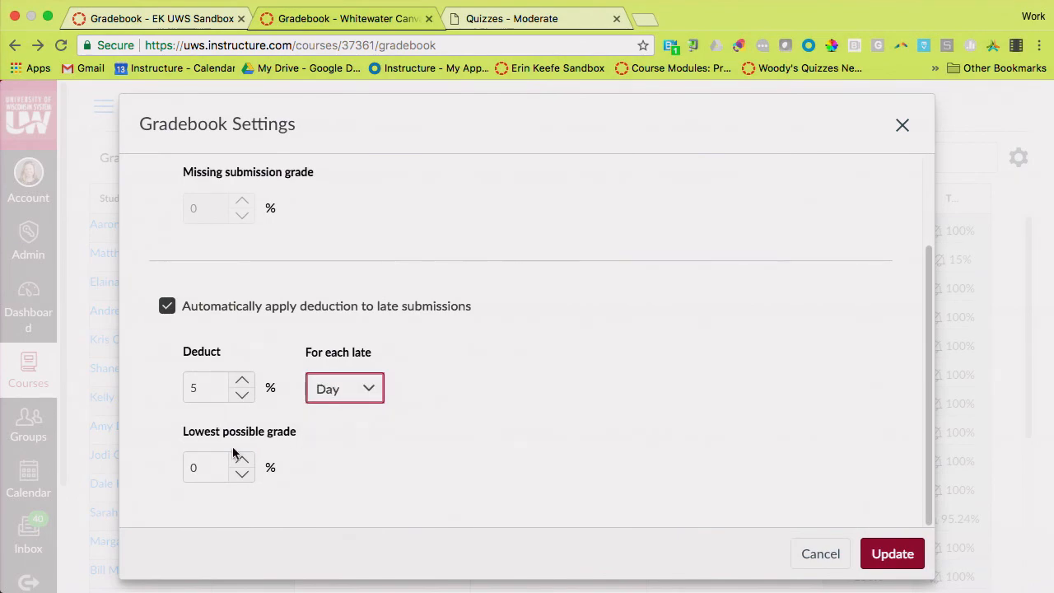
# Set the lowest possible grade for late submissions to 20%
pyautogui.doubleClick(208, 466)
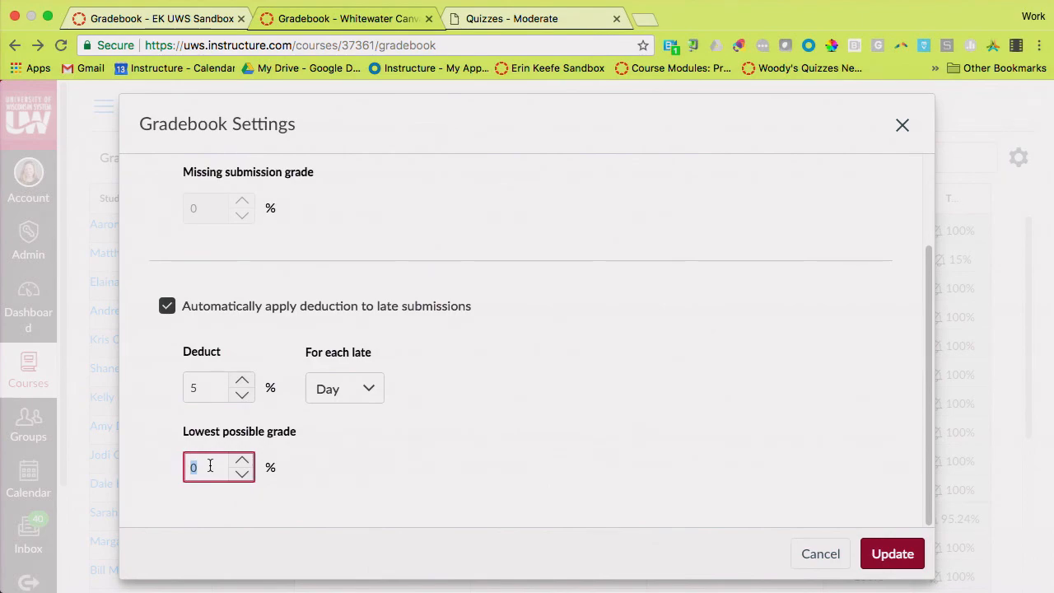
pyautogui.write('20')
pyautogui.click(437, 451)
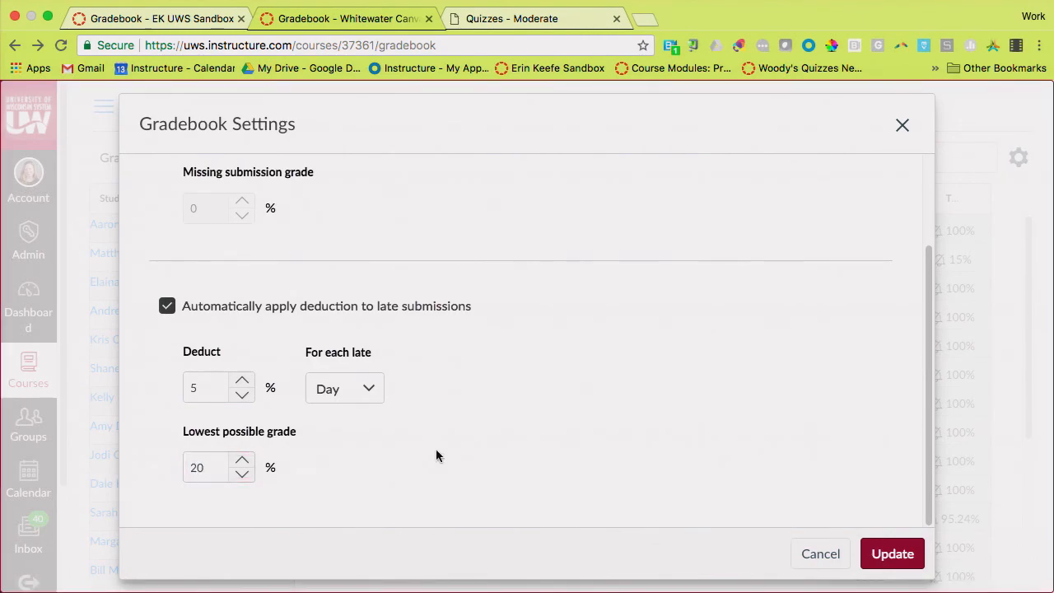
# Turn off the automatic deduction for late submissions, update the Gradebook Settings, and dismiss the notification
pyautogui.click(167, 307)
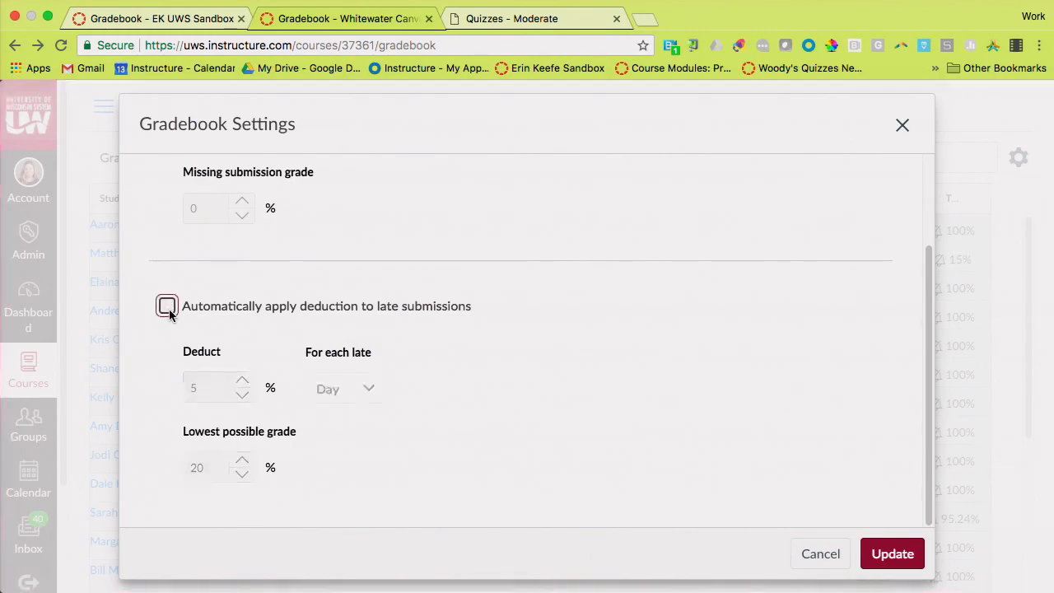
pyautogui.click(879, 558)
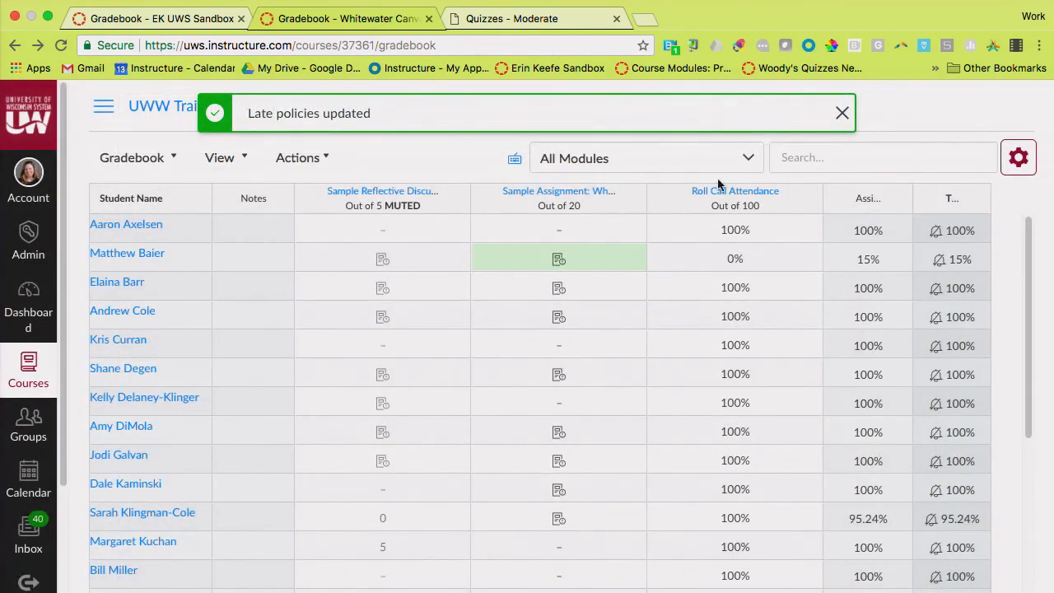
pyautogui.click(842, 113)
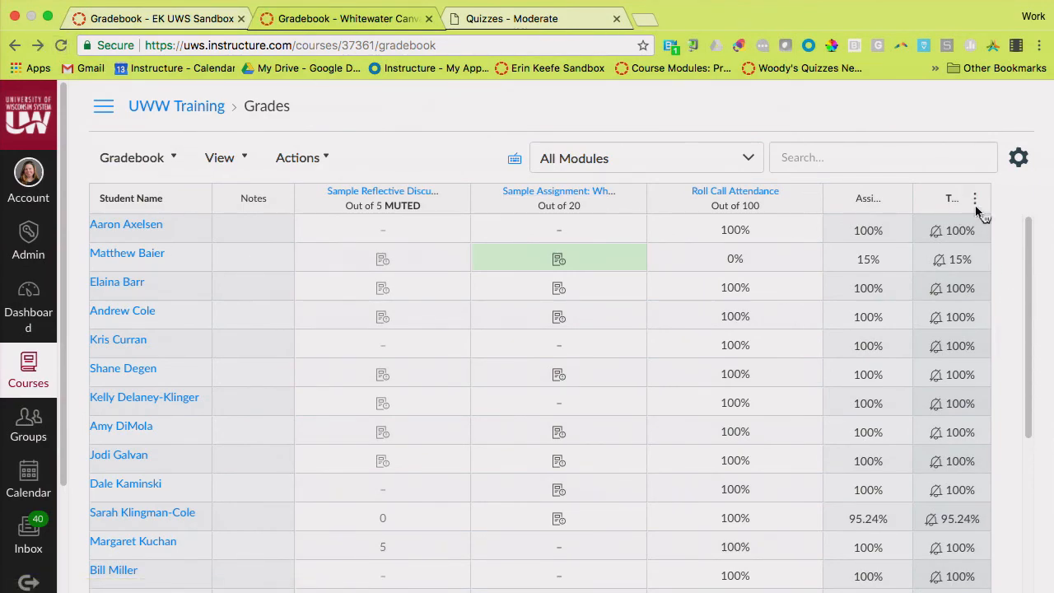
# Move the Total column to the front of the gradebook
pyautogui.click(976, 205)
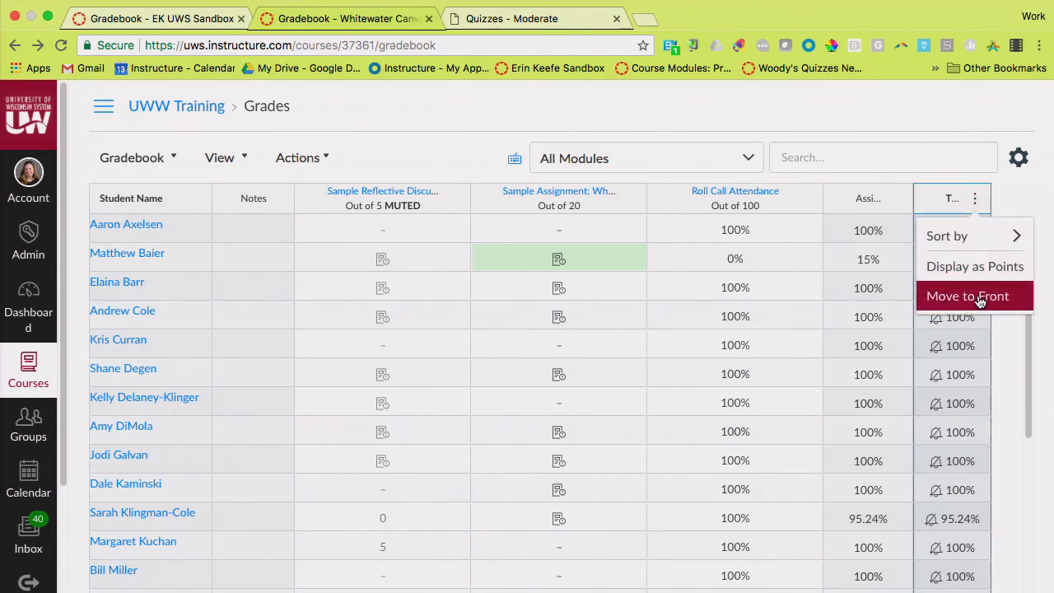
pyautogui.click(975, 205)
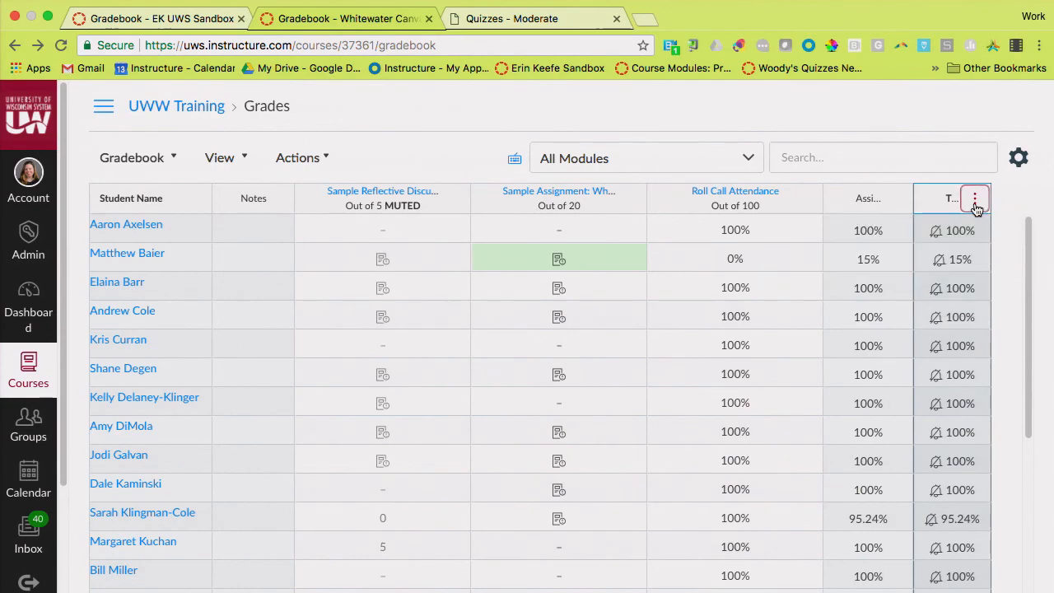
pyautogui.click(976, 206)
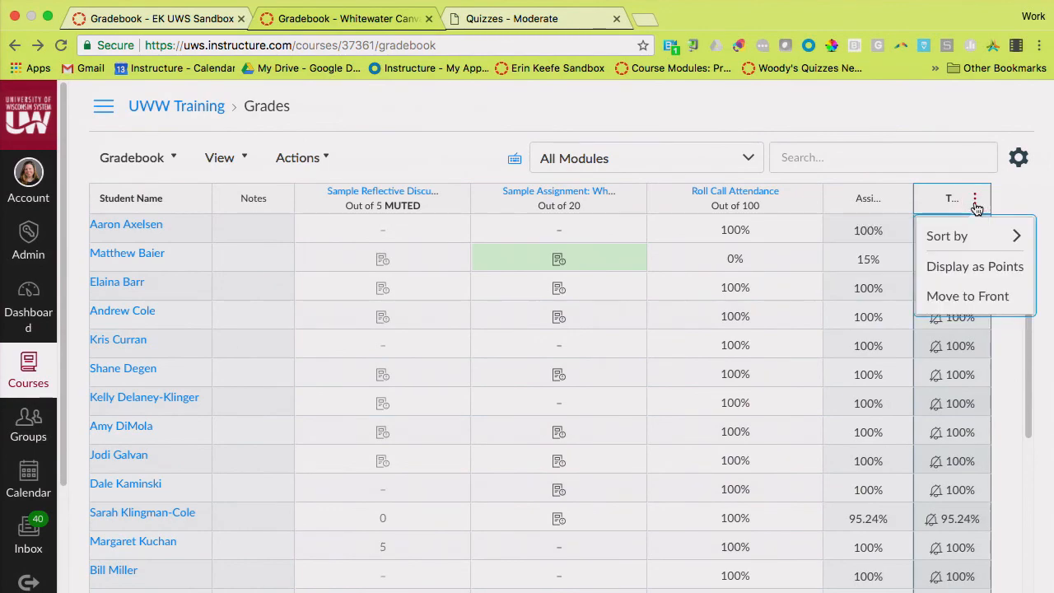
pyautogui.click(962, 297)
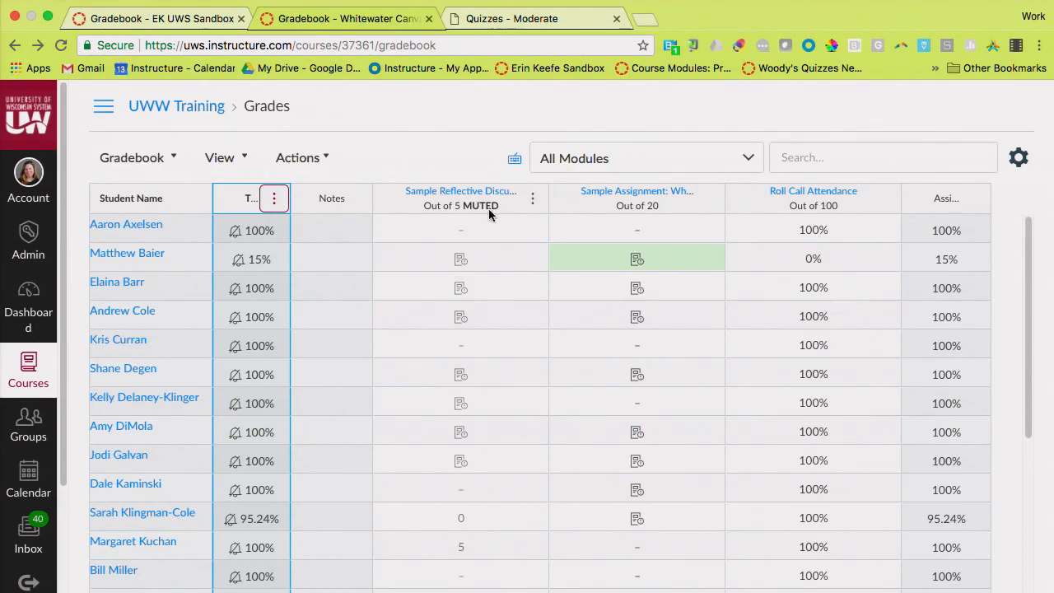
# Examine the Sample Reflective Discussion column's muted label, submission icons, ungraded cells and entered scores
pyautogui.scroll(5, 489, 208)
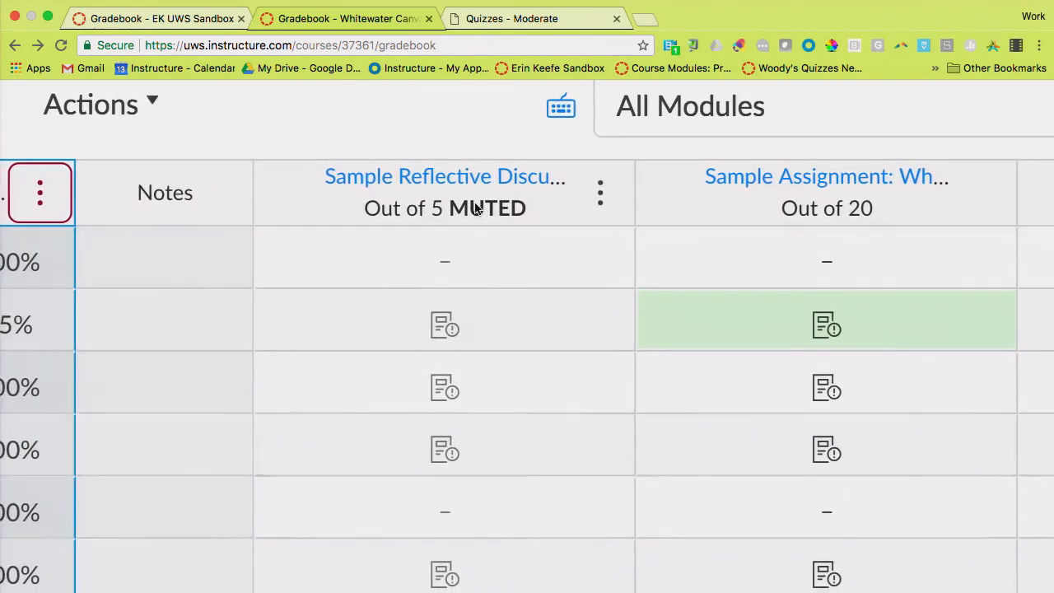
pyautogui.scroll(-5, 476, 208)
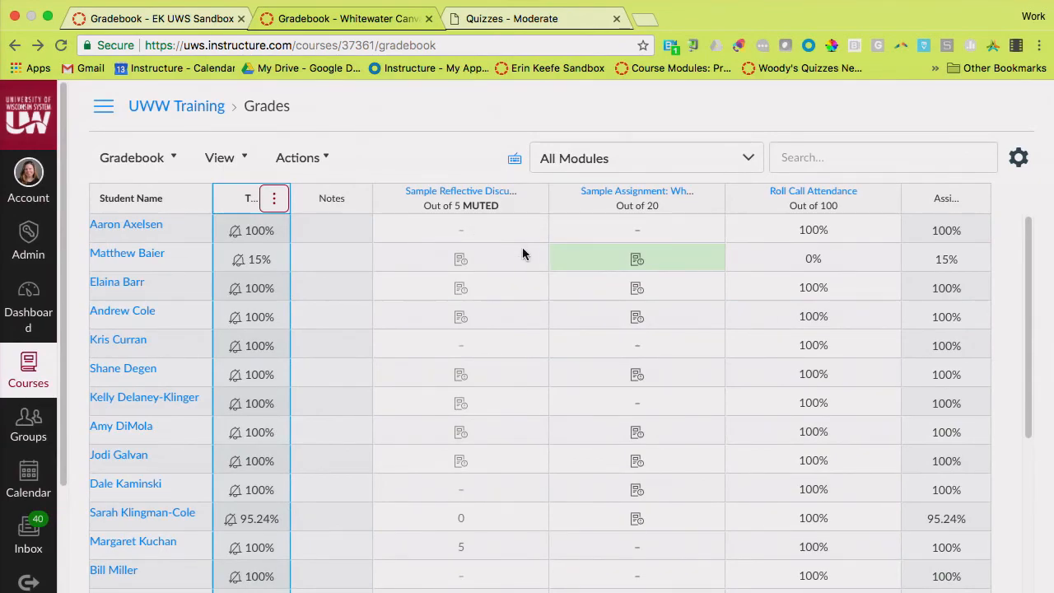
pyautogui.scroll(-1, 468, 280)
pyautogui.scroll(2, 467, 280)
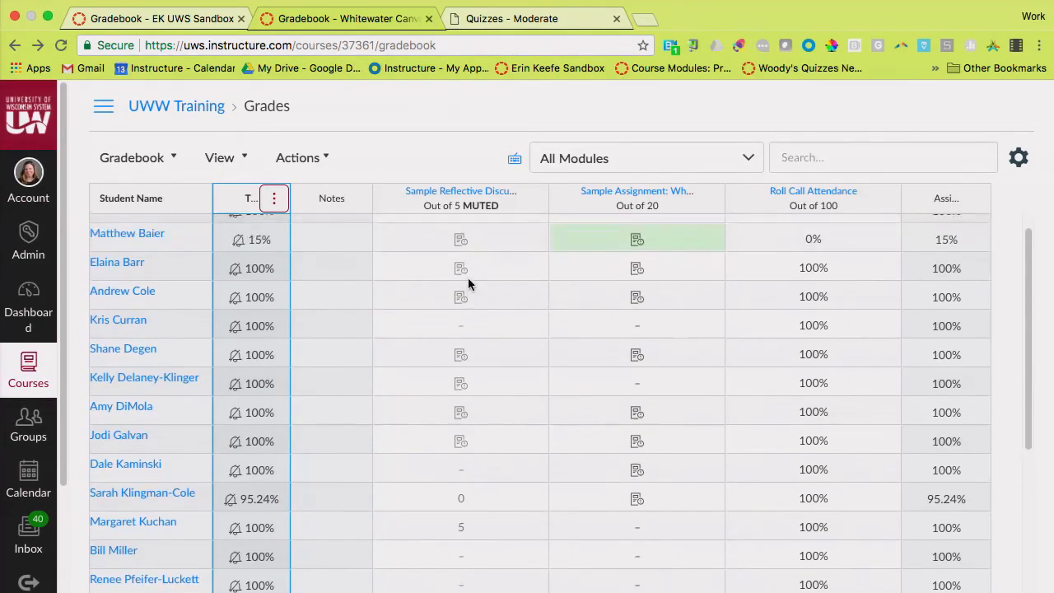
pyautogui.scroll(5, 468, 278)
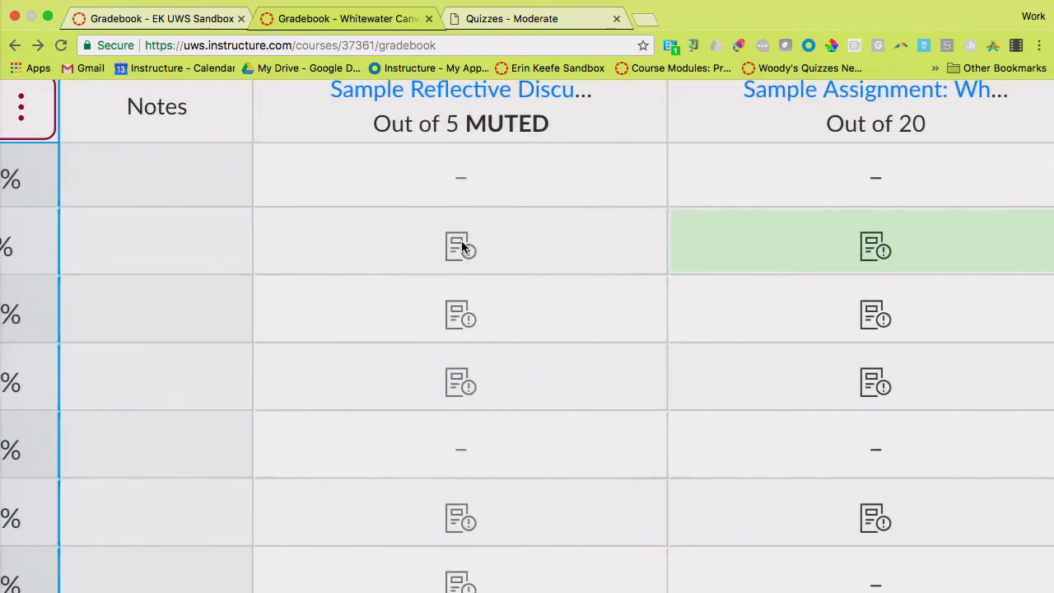
pyautogui.scroll(-5, 461, 245)
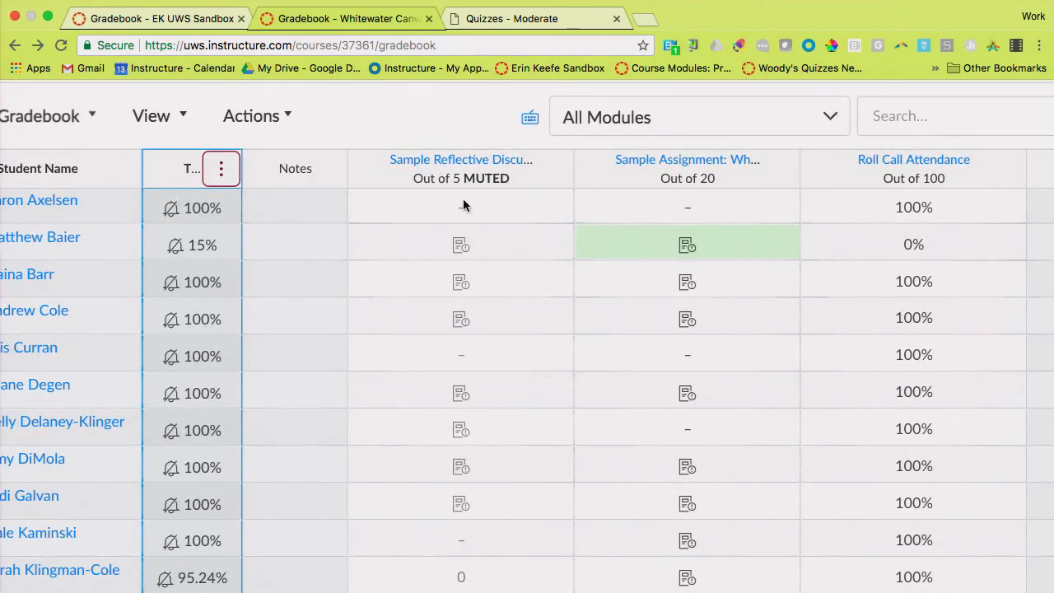
pyautogui.scroll(5, 463, 198)
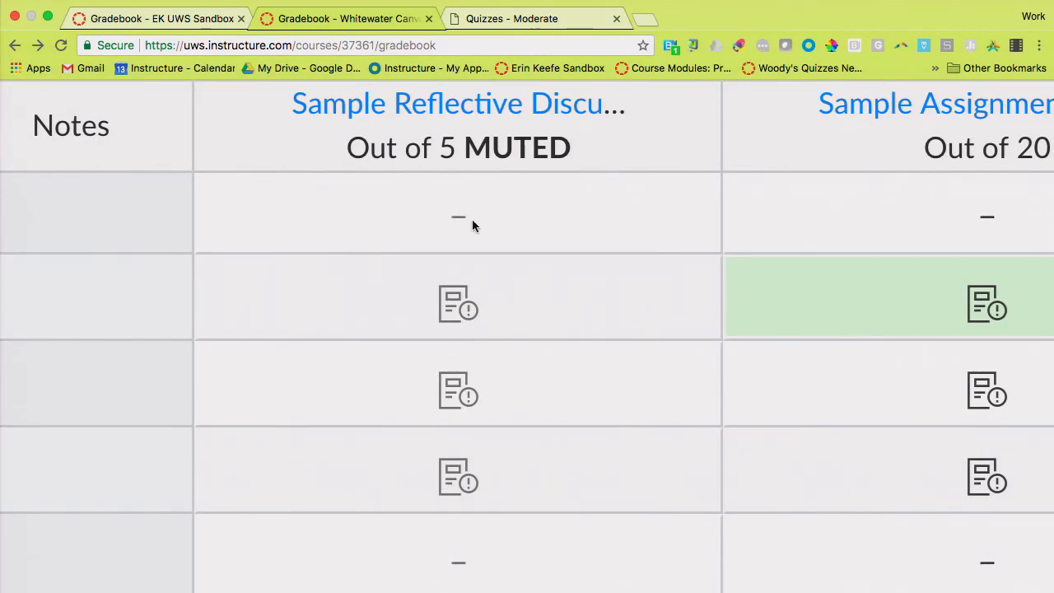
pyautogui.scroll(-5, 482, 221)
pyautogui.scroll(-1, 483, 218)
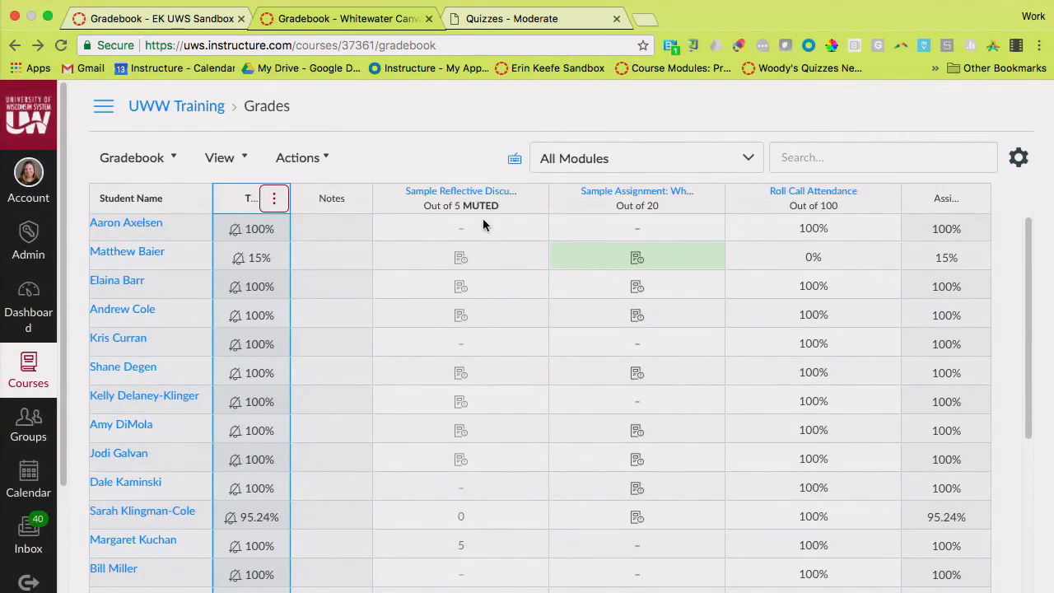
pyautogui.scroll(-3, 482, 218)
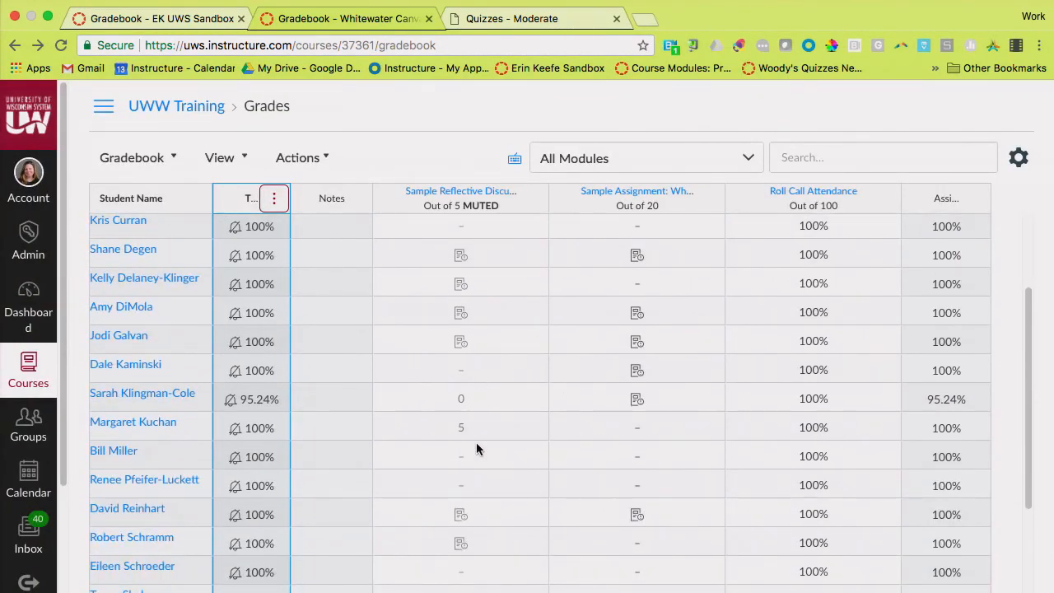
# Enter a Sample Reflective Discussion grade of 5 for the ungraded student directly above the 0 score, and change it to 10
pyautogui.scroll(5, 470, 411)
pyautogui.scroll(-1, 470, 411)
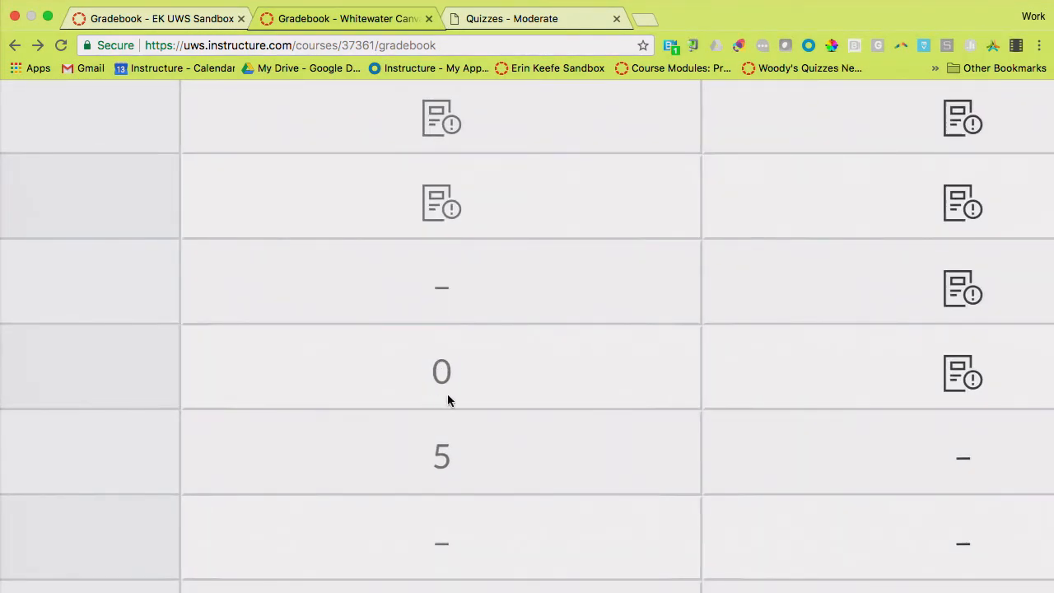
pyautogui.click(443, 288)
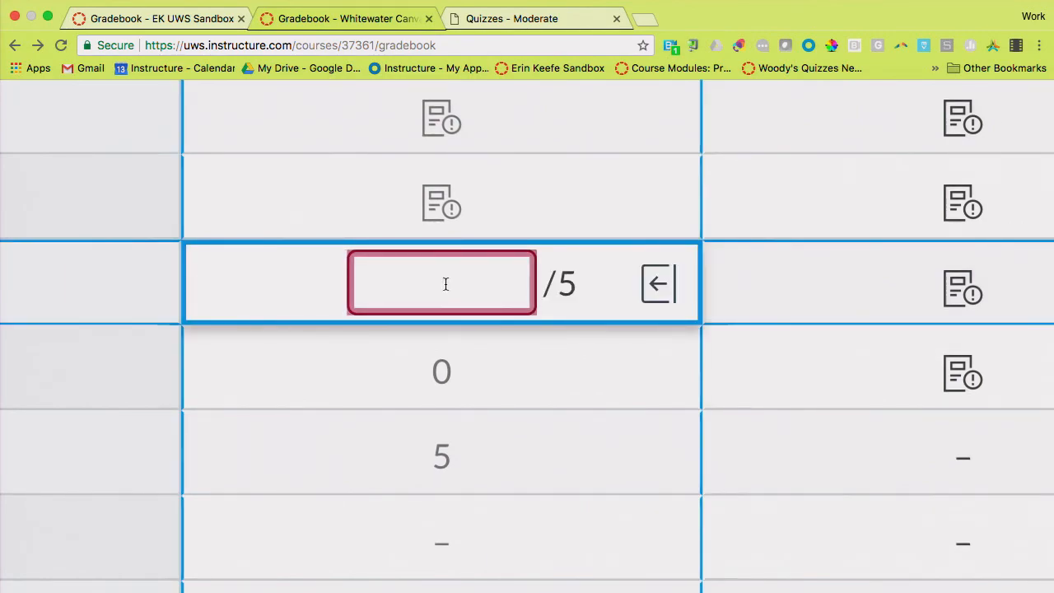
pyautogui.write('5')
pyautogui.click(659, 284)
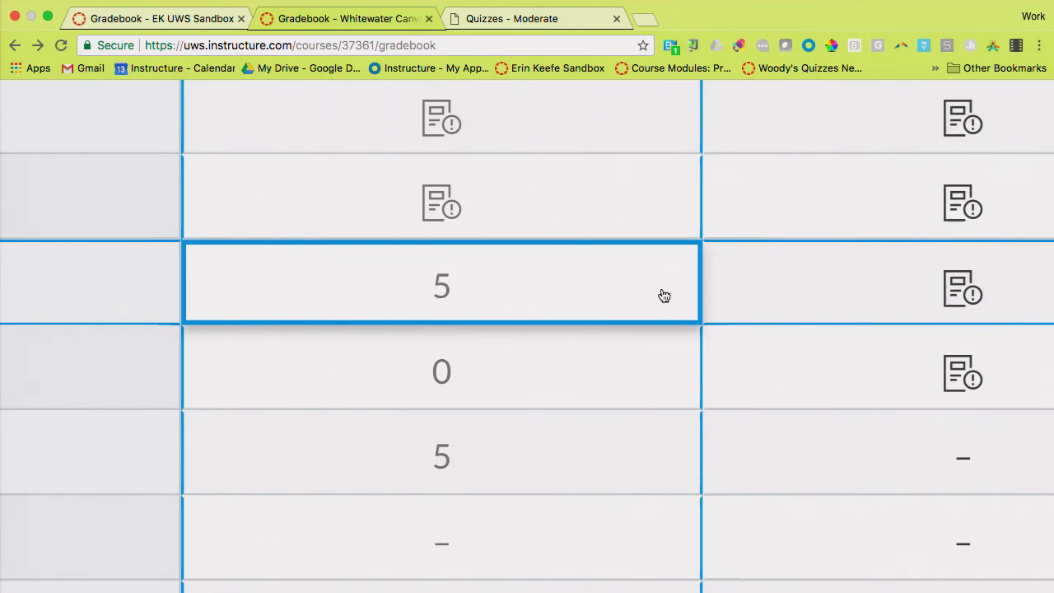
pyautogui.scroll(-5, 664, 288)
# Try to excuse the ungraded student directly below the 5 score on Sample Reflective Discussion by entering text as the grade
pyautogui.click(572, 428)
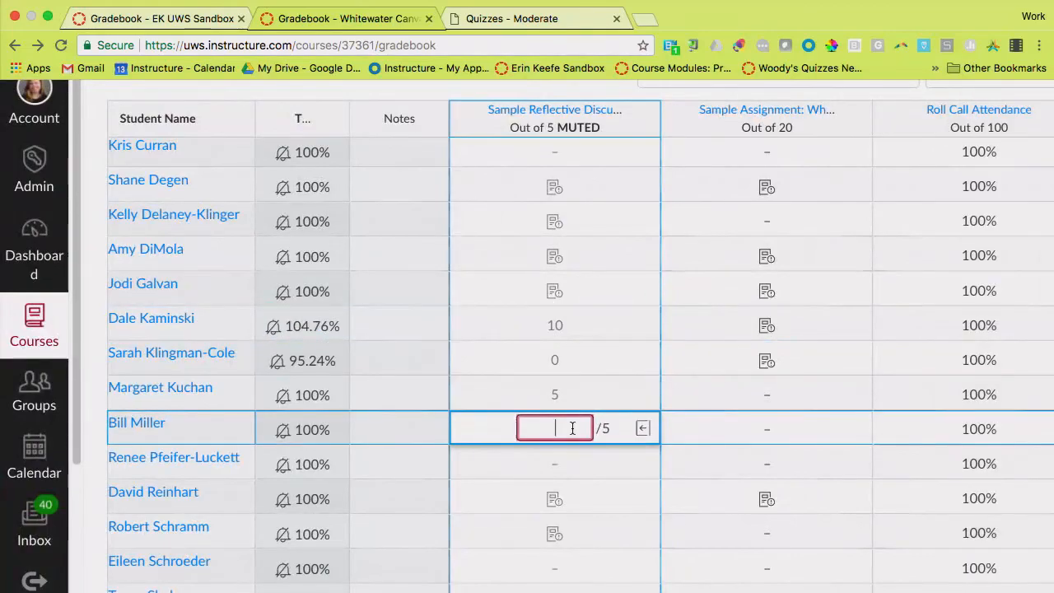
pyautogui.write('ex')
pyautogui.press('Return')
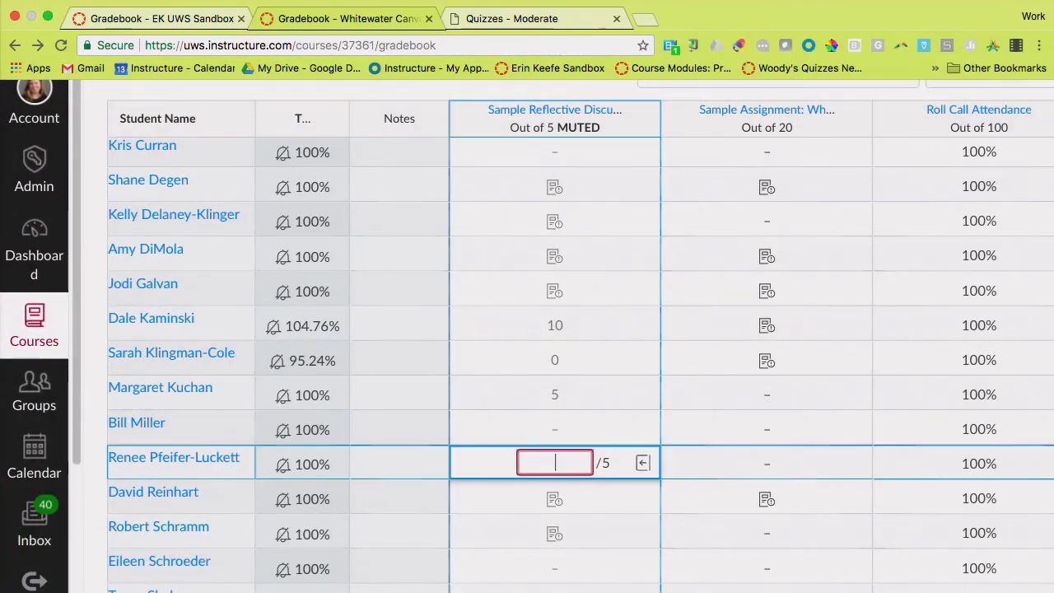
pyautogui.click(560, 428)
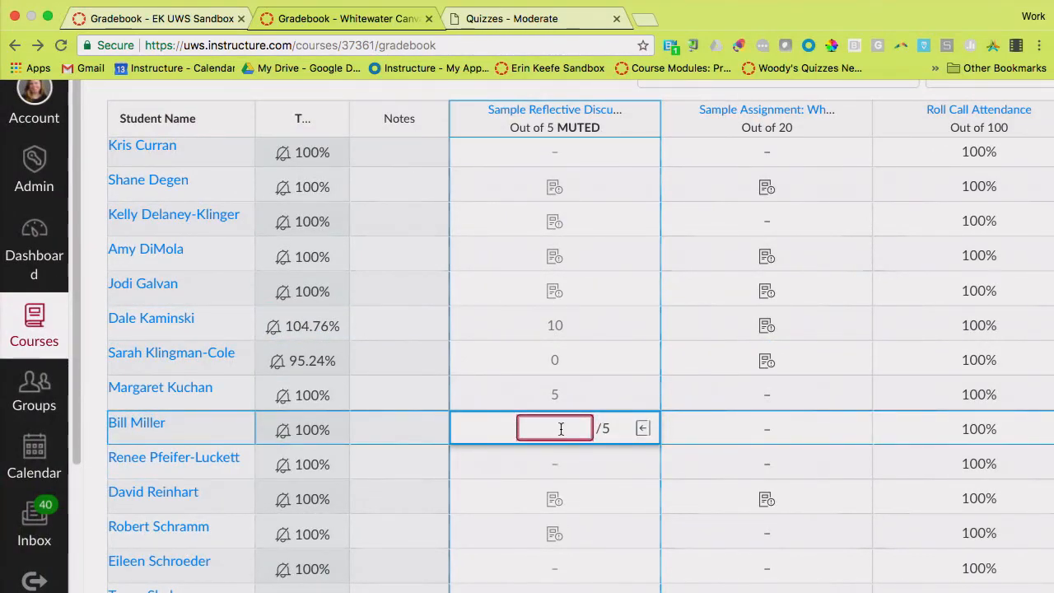
pyautogui.write('exclud')
pyautogui.press('Return')
pyautogui.click(556, 426)
pyautogui.write('s')
pyautogui.press('Return')
# Open Message Students Who for the Sample Reflective Discussion and place the cursor in the message body
pyautogui.scroll(5, 585, 424)
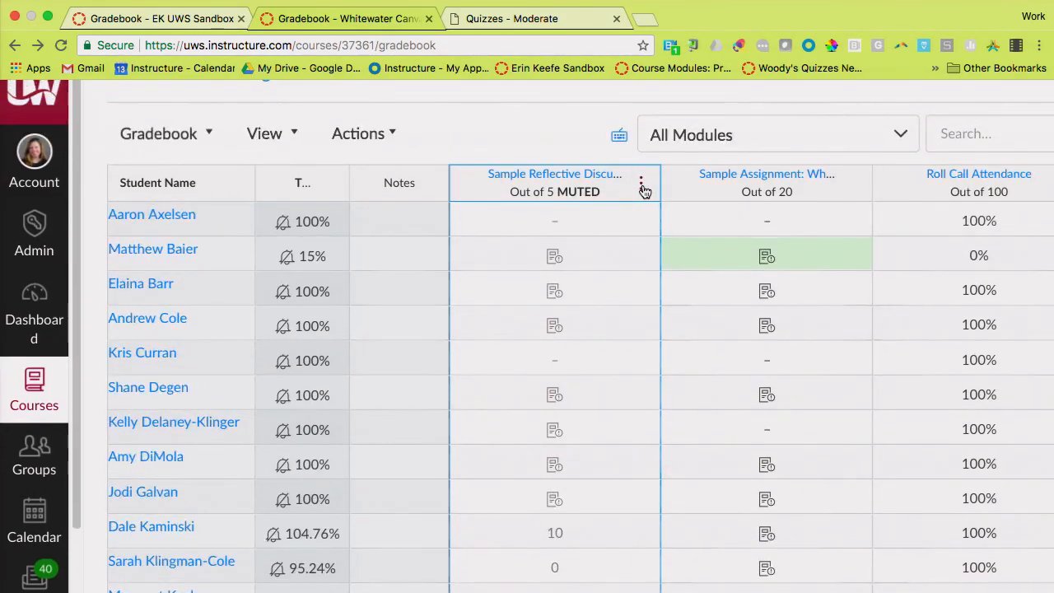
pyautogui.click(642, 186)
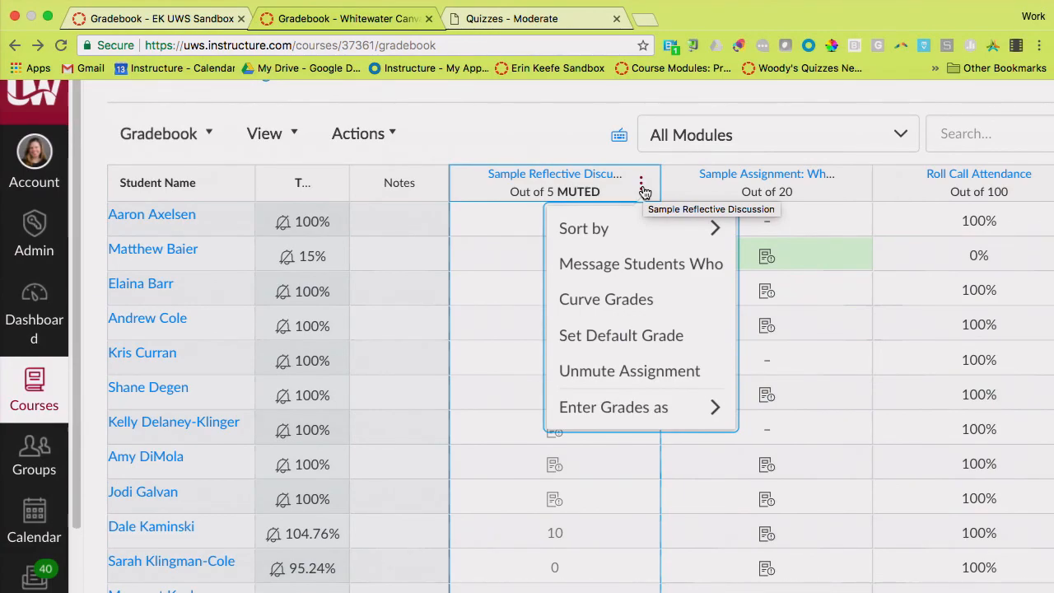
pyautogui.moveTo(720, 235)
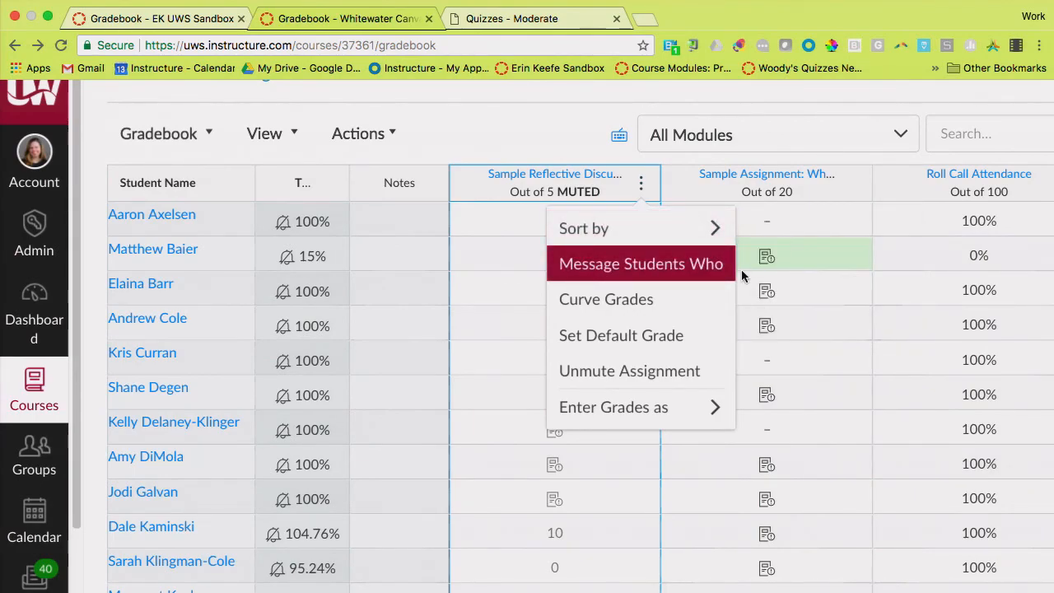
pyautogui.click(688, 264)
pyautogui.hotkey('ctrl', '-')
pyautogui.hotkey('ctrl', '-')
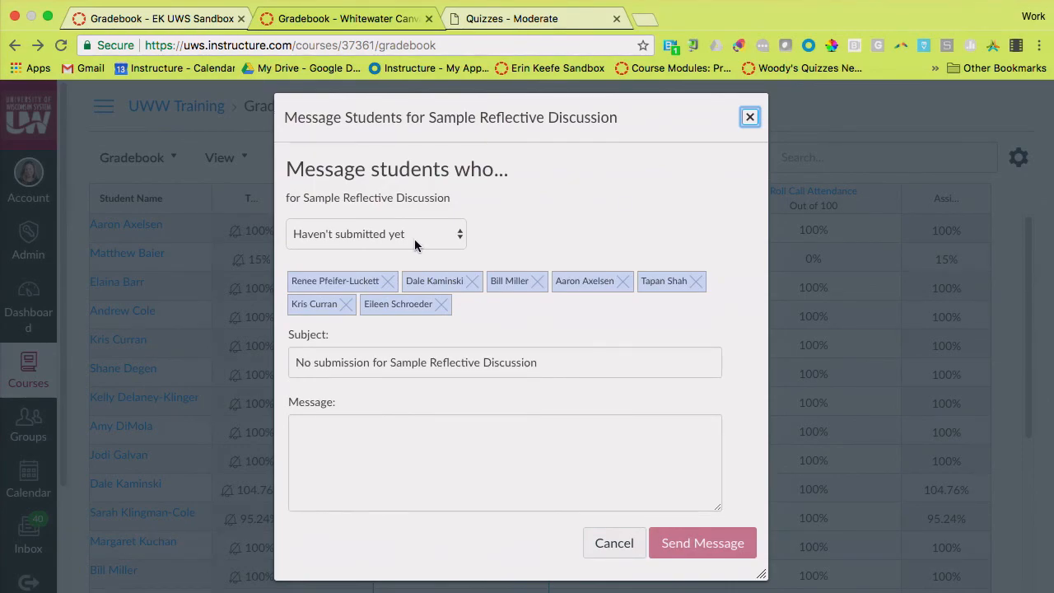
pyautogui.click(412, 500)
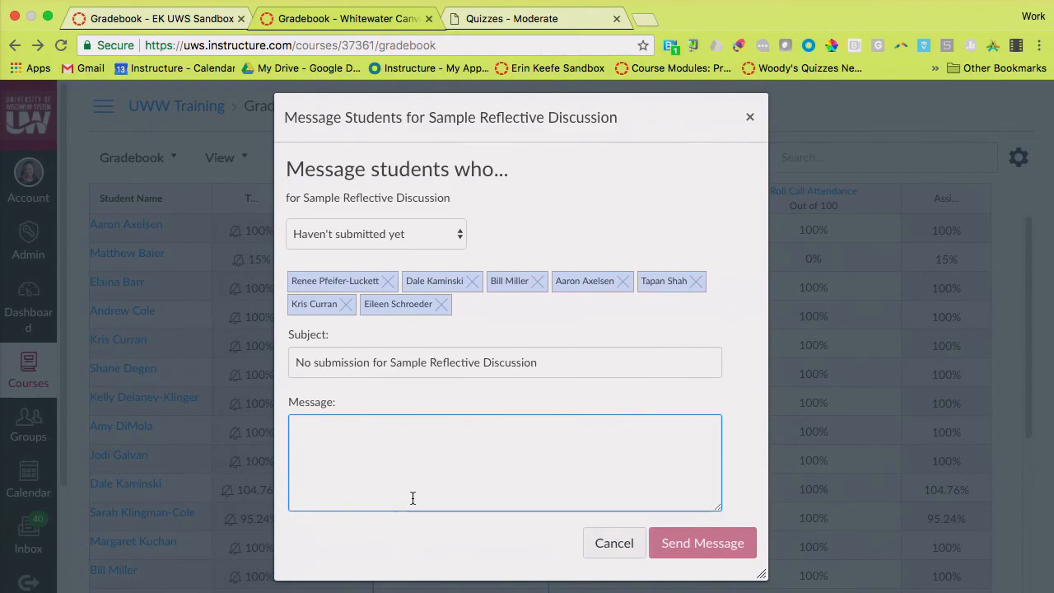
# Set the message recipients to students who haven't been graded, and switch to those who scored less than 7
pyautogui.click(443, 235)
pyautogui.click(438, 250)
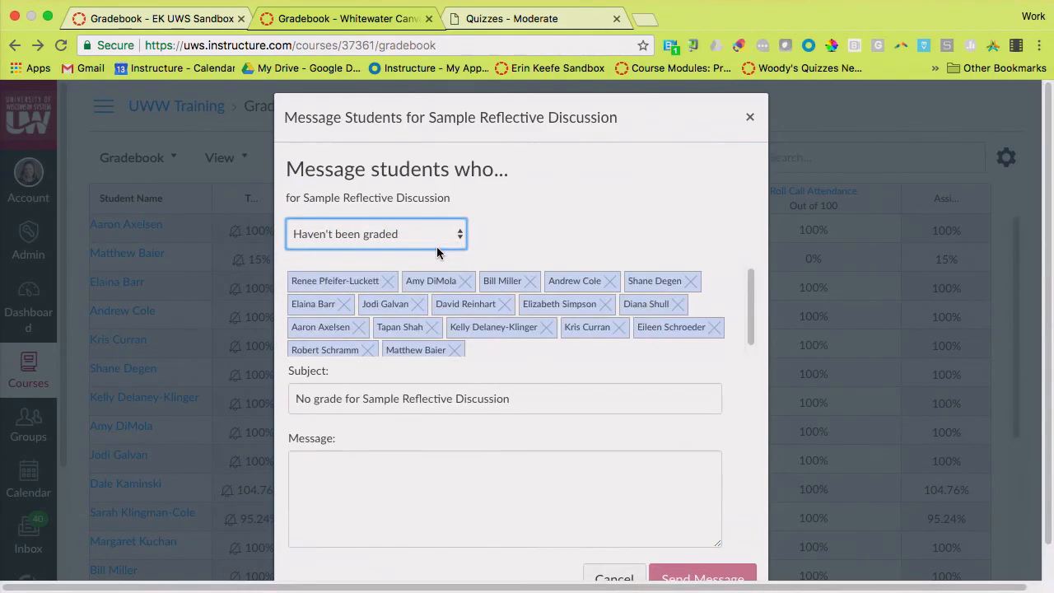
pyautogui.click(457, 234)
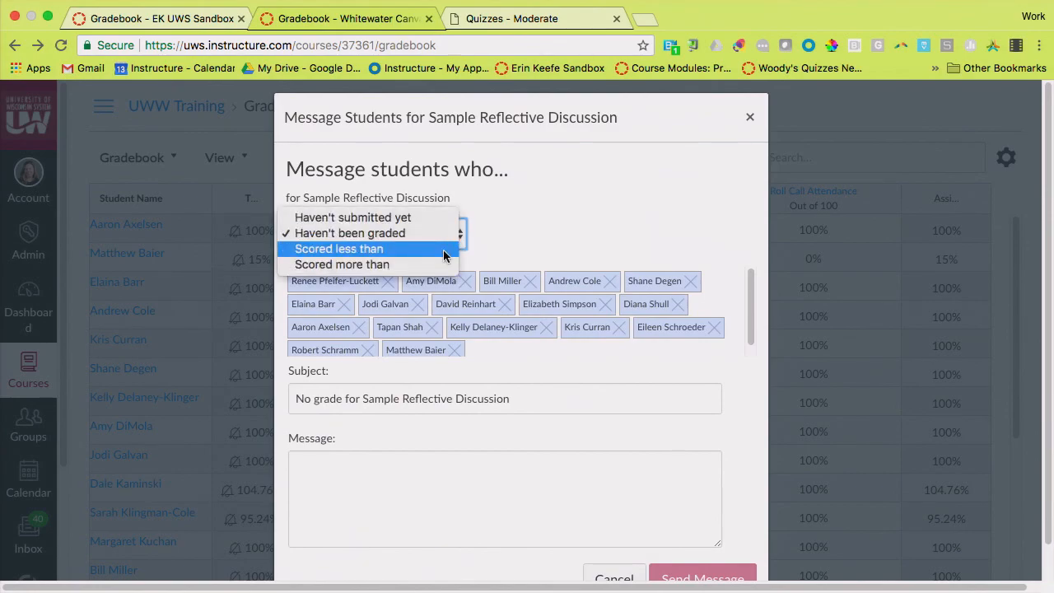
pyautogui.click(445, 248)
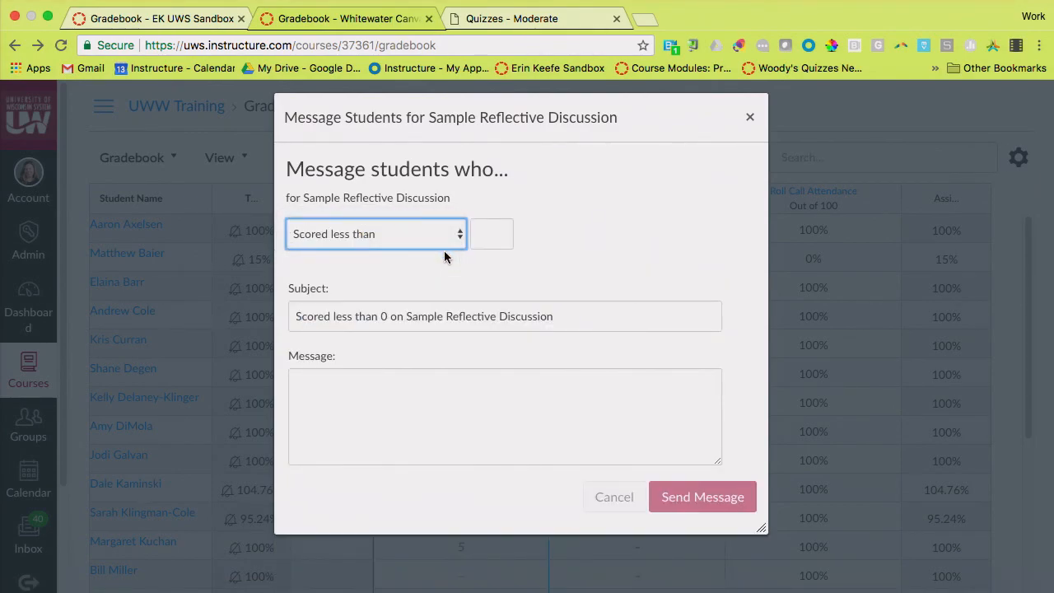
pyautogui.click(501, 239)
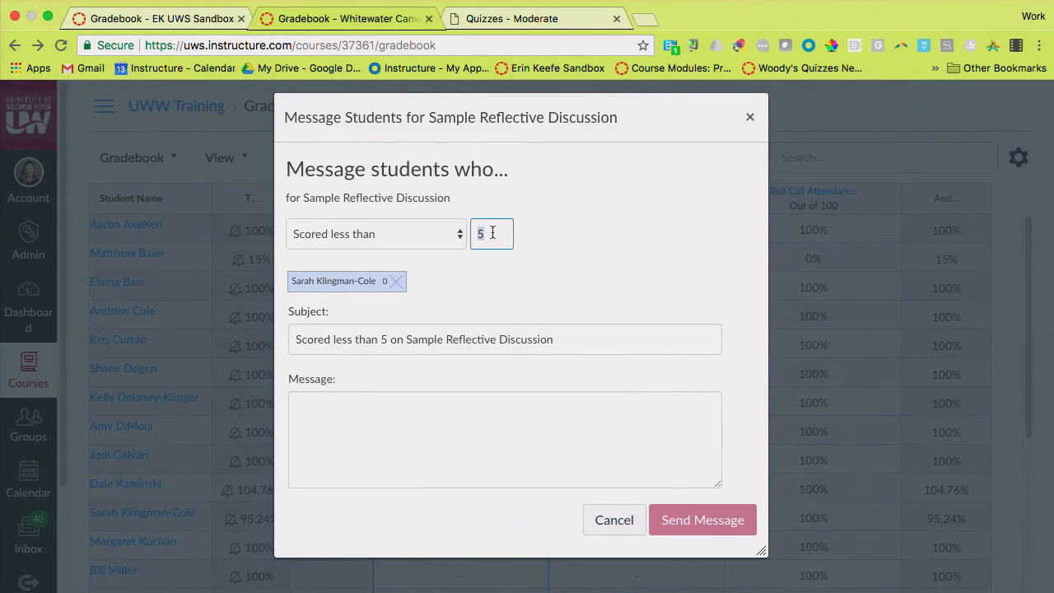
pyautogui.write('7')
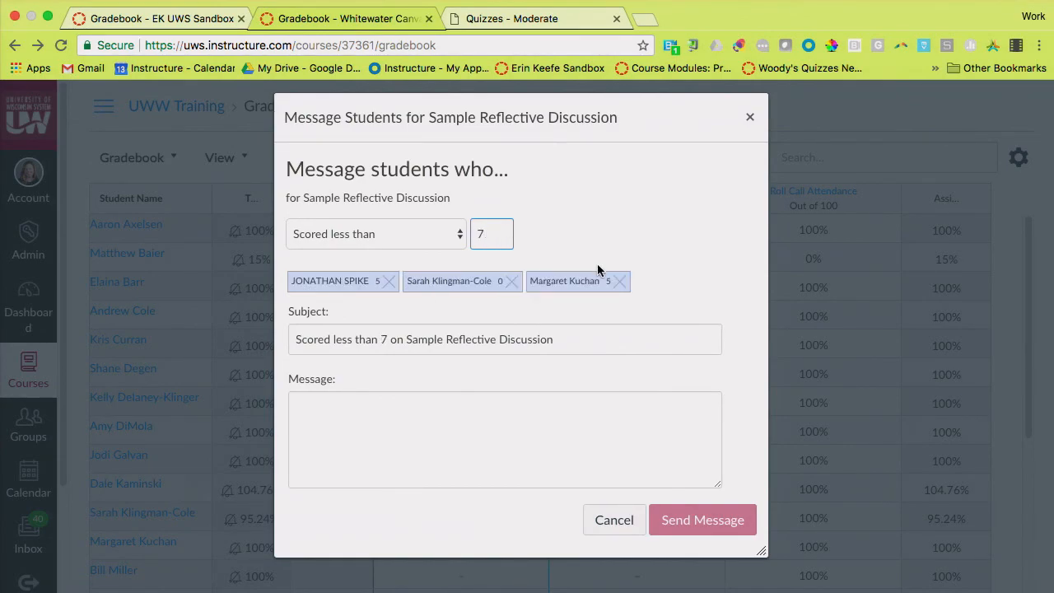
# Preview the recipients under Scored more than, and set the filter back to Scored less than with a threshold of 5
pyautogui.click(453, 237)
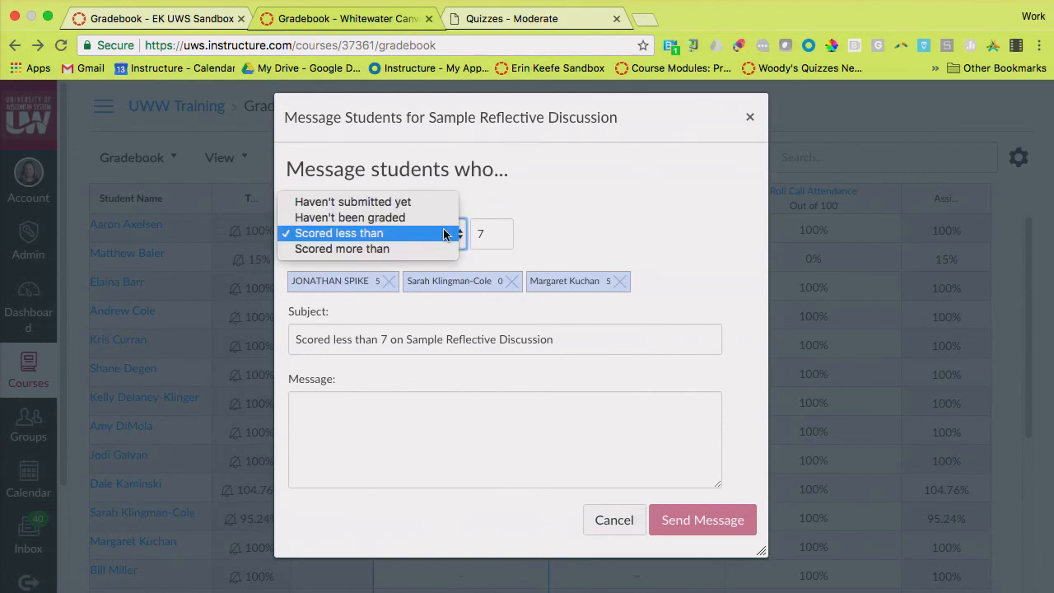
pyautogui.click(444, 249)
pyautogui.click(445, 224)
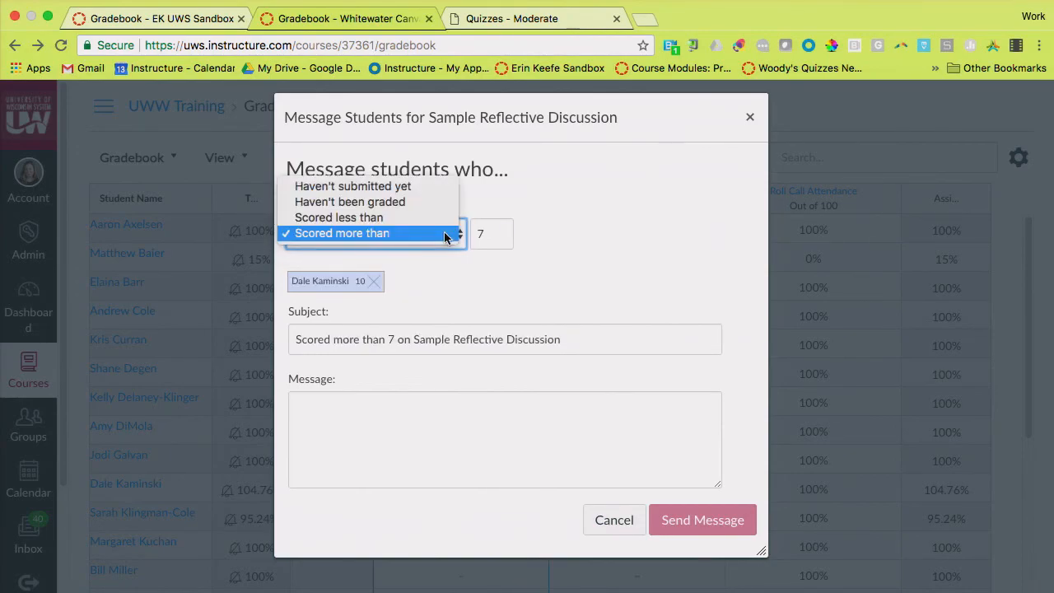
pyautogui.click(445, 224)
pyautogui.click(445, 224)
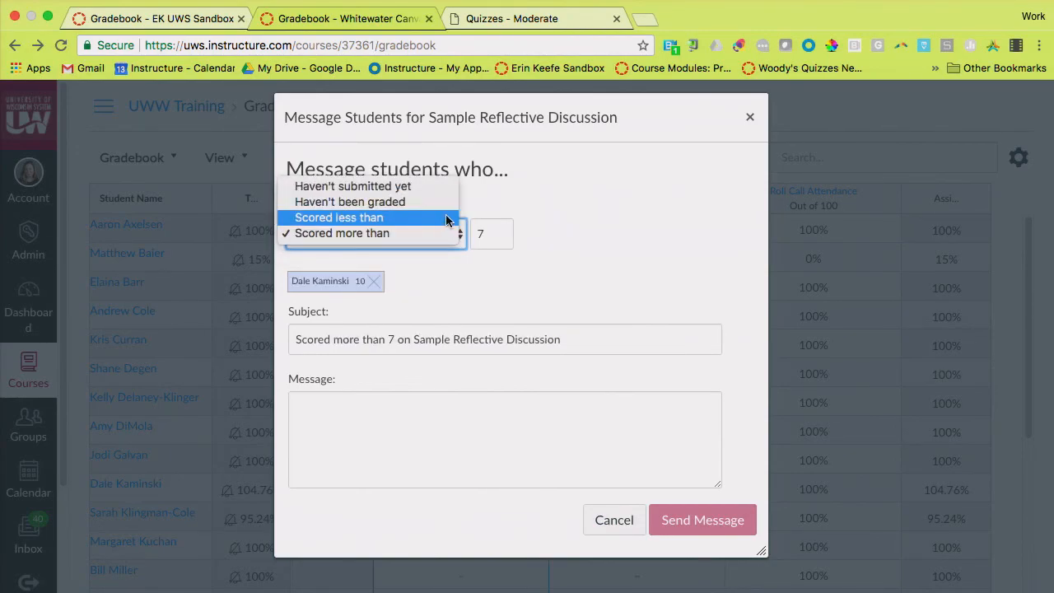
pyautogui.click(444, 217)
pyautogui.doubleClick(495, 234)
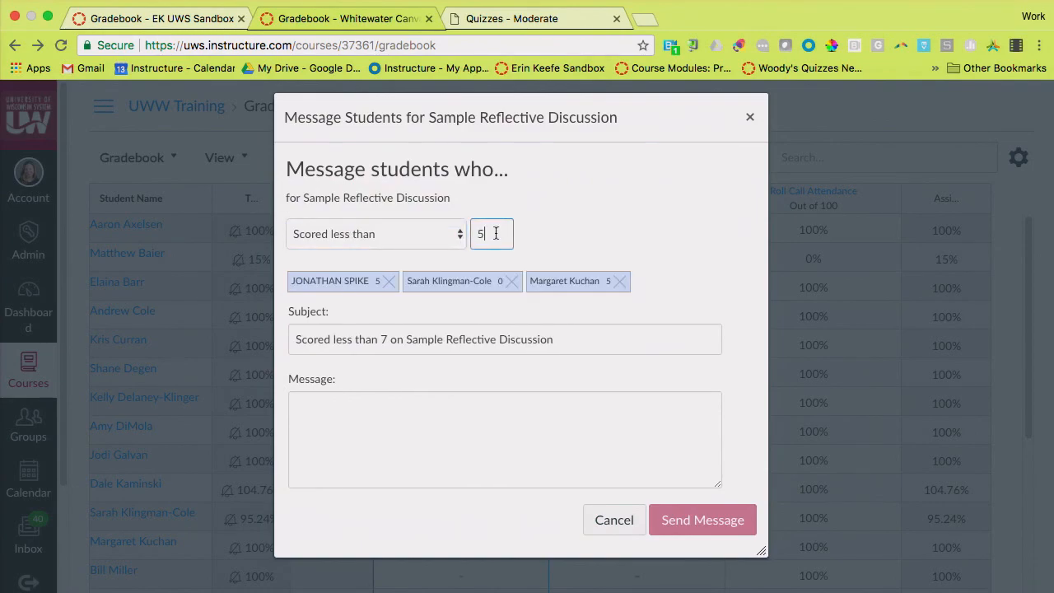
# Preview the recipients who scored less than 5 and more than 5 on Sample Reflective Discussion, and close the message without sending
pyautogui.click(459, 448)
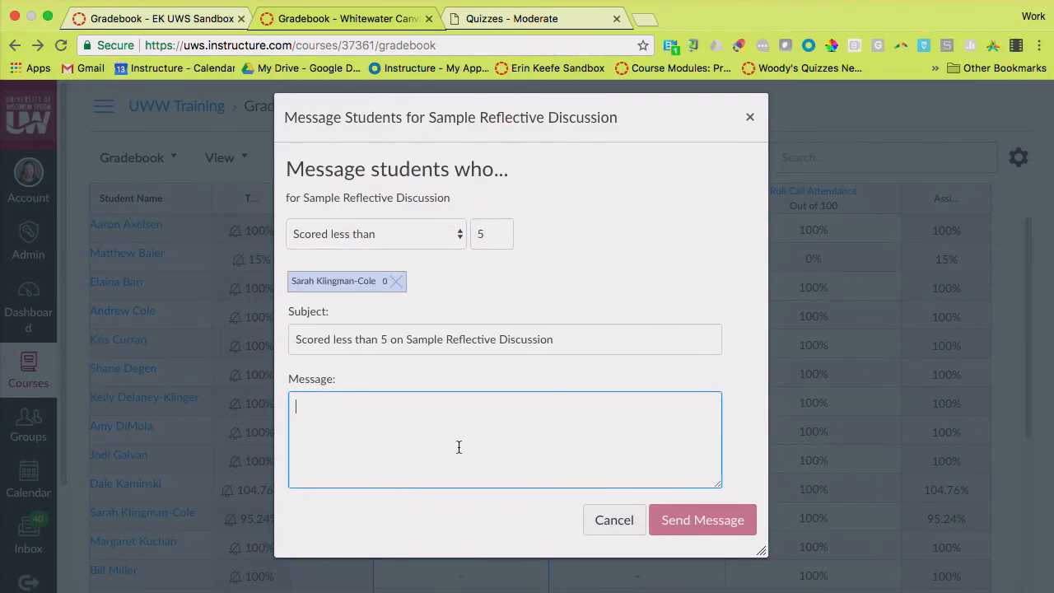
pyautogui.click(442, 237)
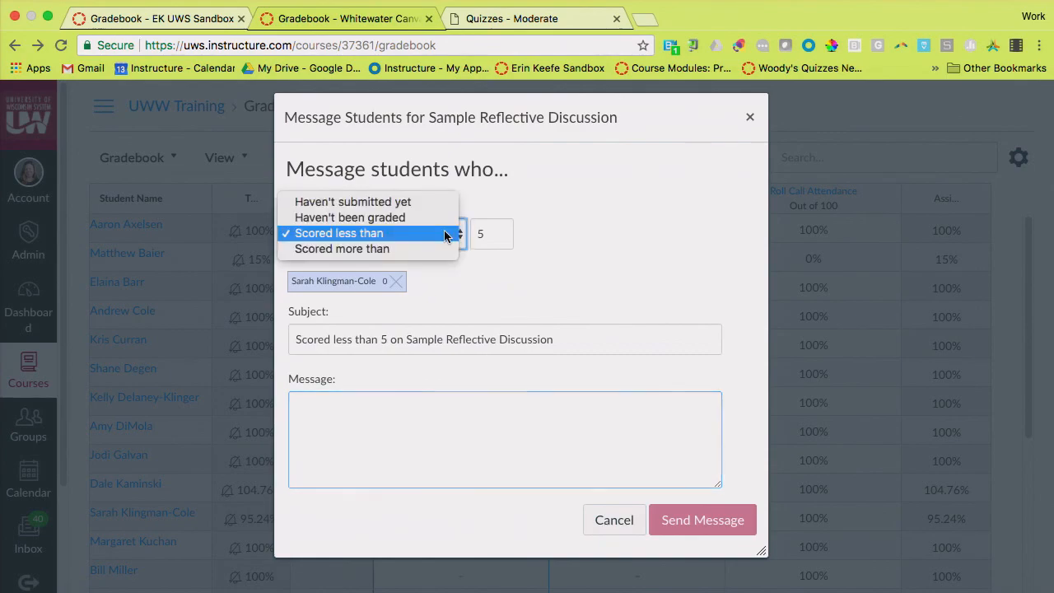
pyautogui.click(435, 248)
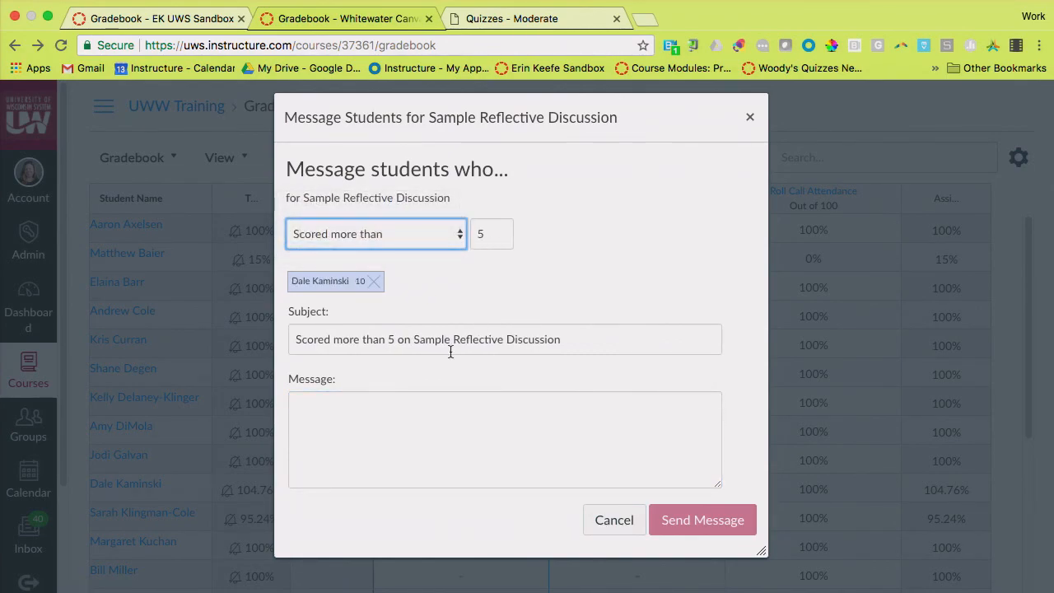
pyautogui.click(510, 462)
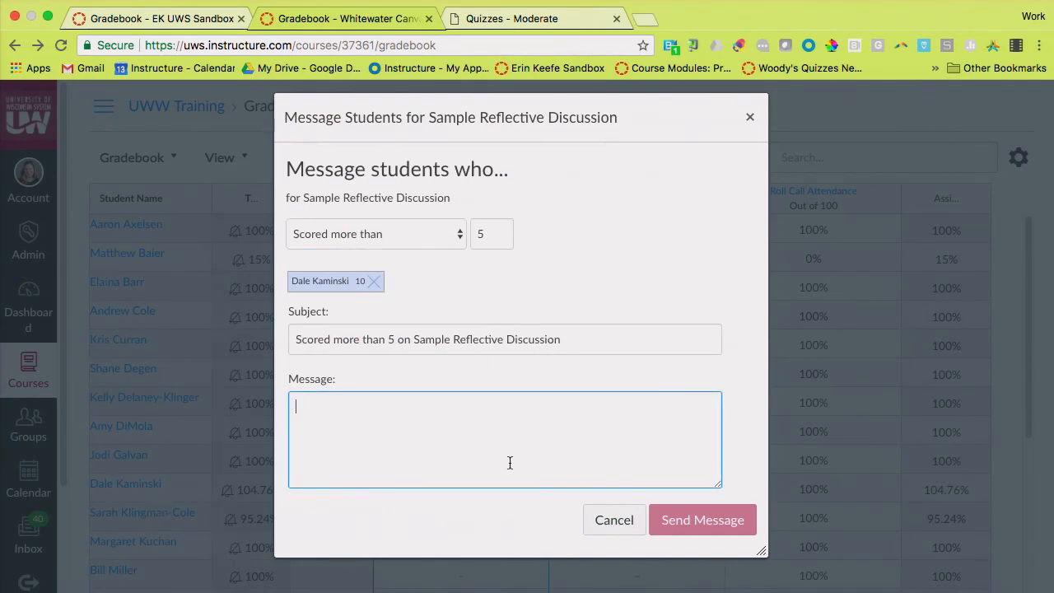
pyautogui.click(749, 117)
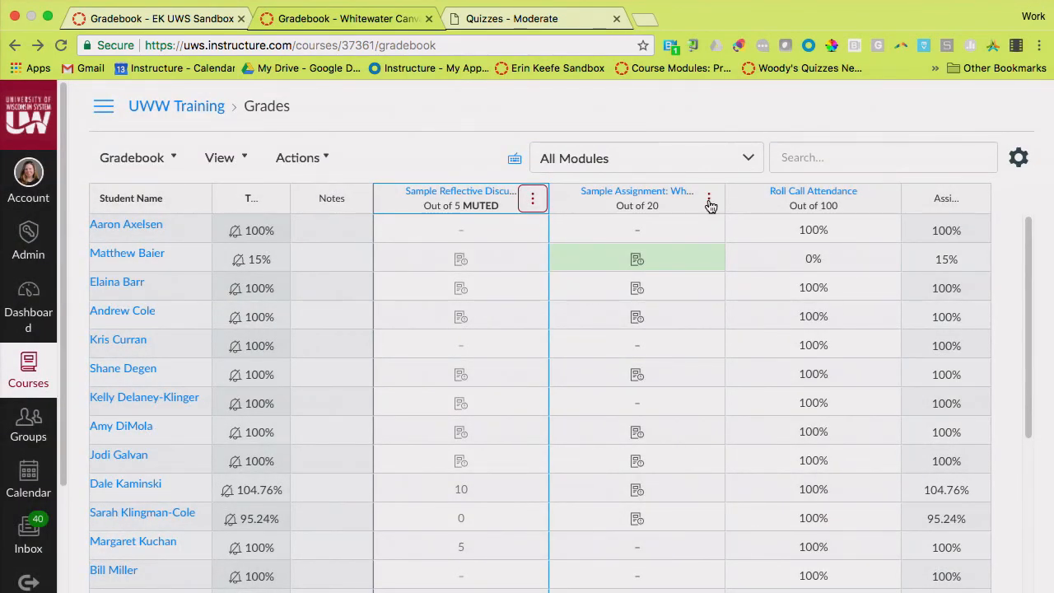
# Open the default grade settings for Sample Reflective Discussion, toggle overwriting already-entered grades on and off, and close them without applying a grade
pyautogui.click(532, 198)
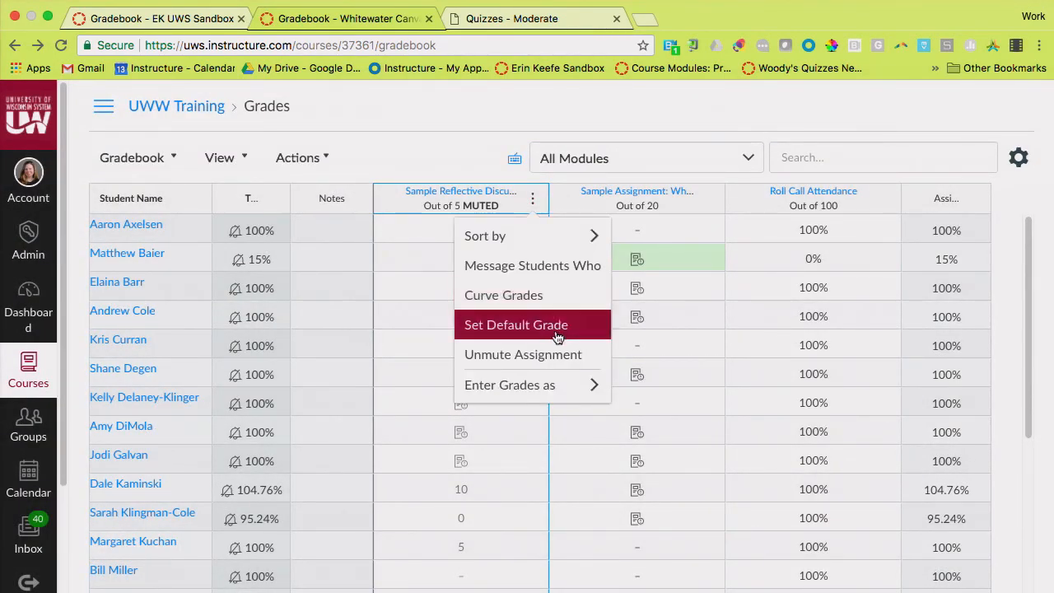
pyautogui.click(558, 331)
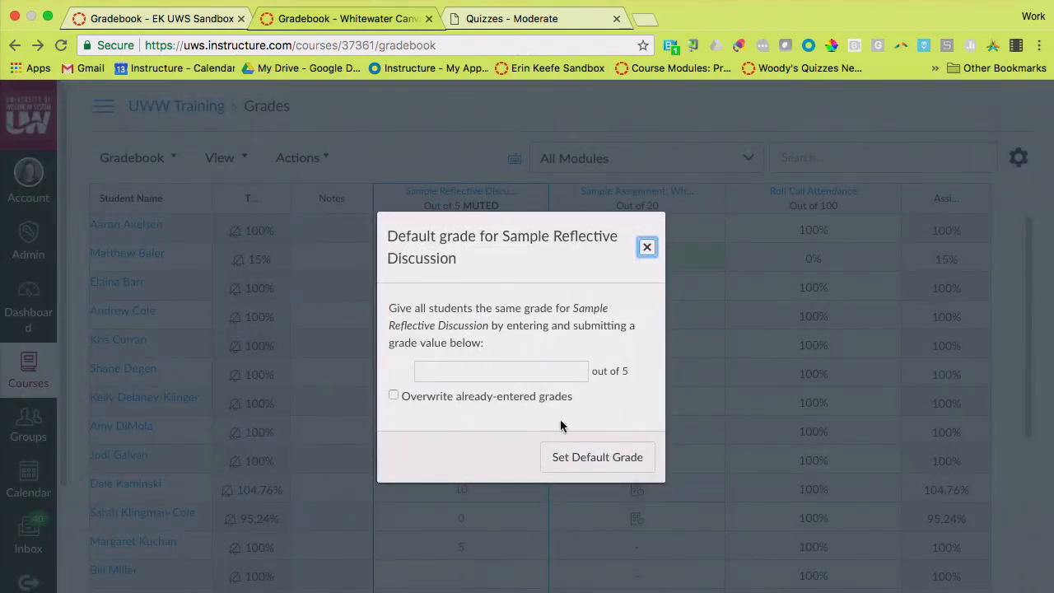
pyautogui.click(394, 396)
pyautogui.click(393, 396)
pyautogui.click(647, 247)
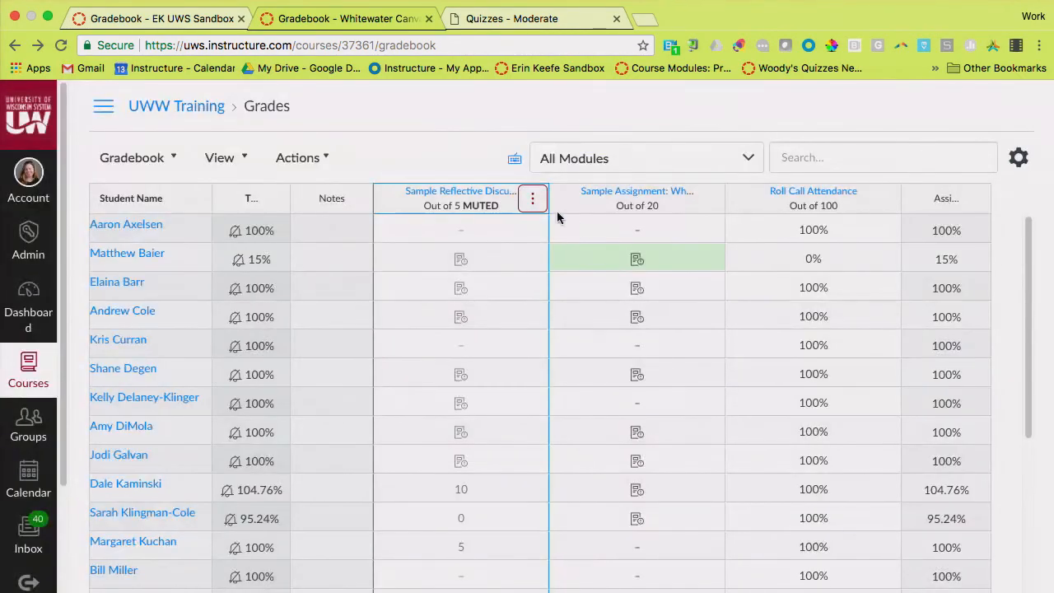
# Unmute the Sample Reflective Discussion assignment and confirm the change
pyautogui.click(533, 201)
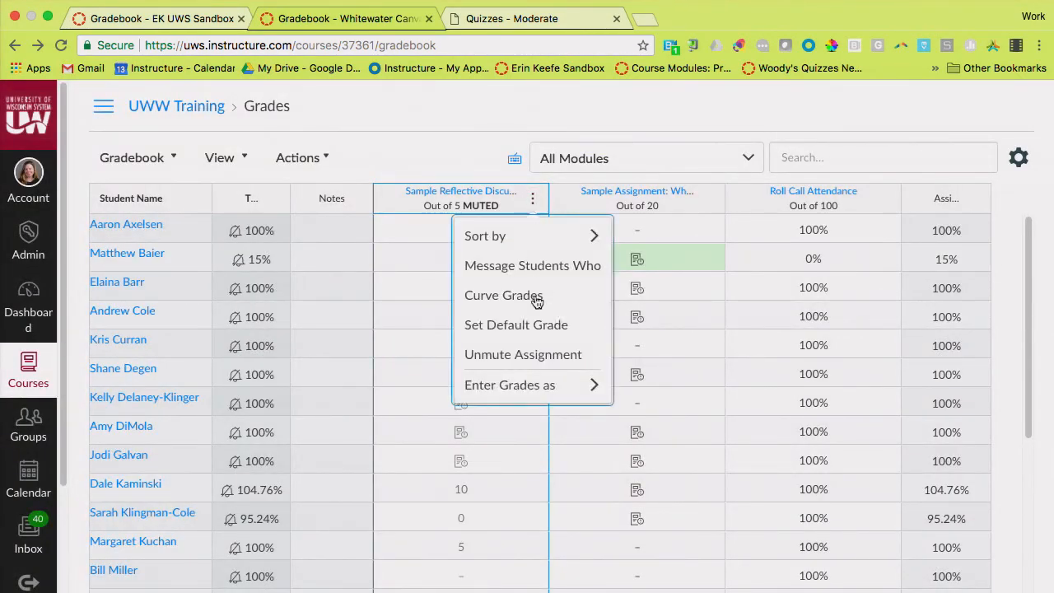
pyautogui.click(538, 362)
pyautogui.click(596, 396)
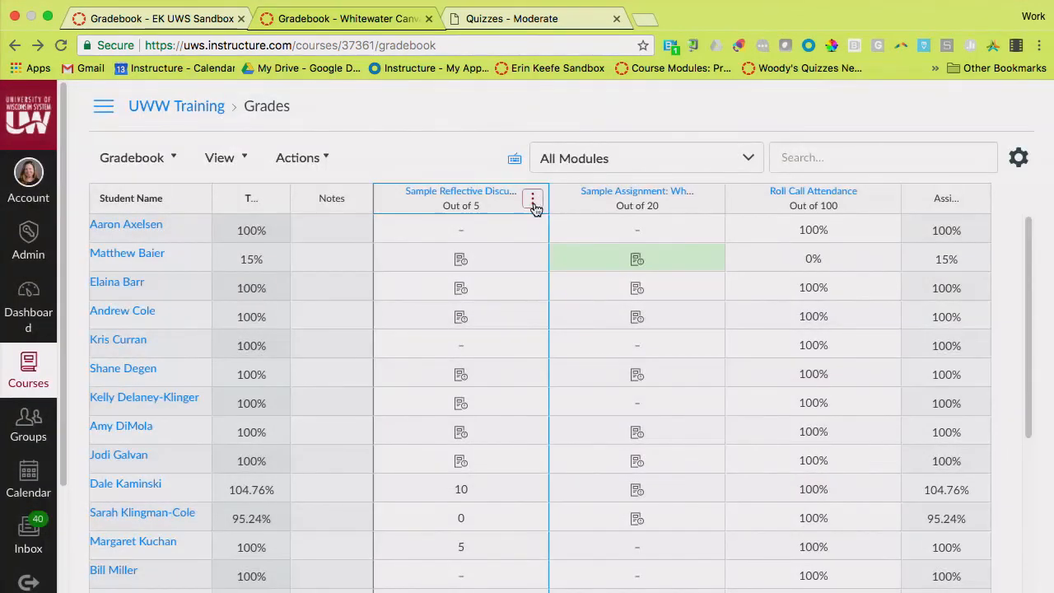
# View the grade entry and sorting choices for the Sample Reflective Discussion column, and leave them without choosing one
pyautogui.click(533, 205)
pyautogui.moveTo(549, 388)
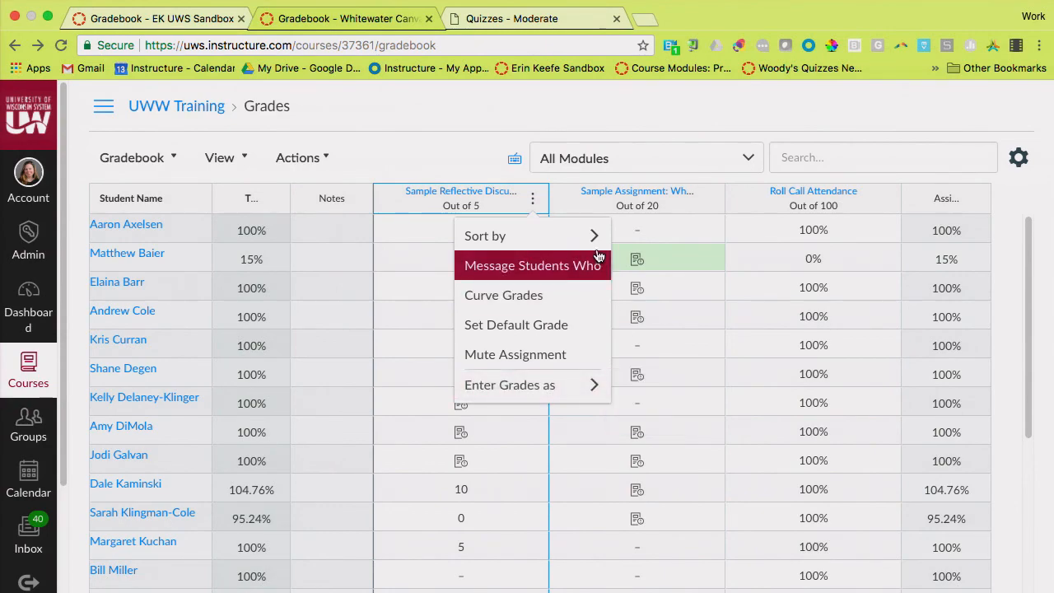
pyautogui.moveTo(598, 241)
pyautogui.click(472, 149)
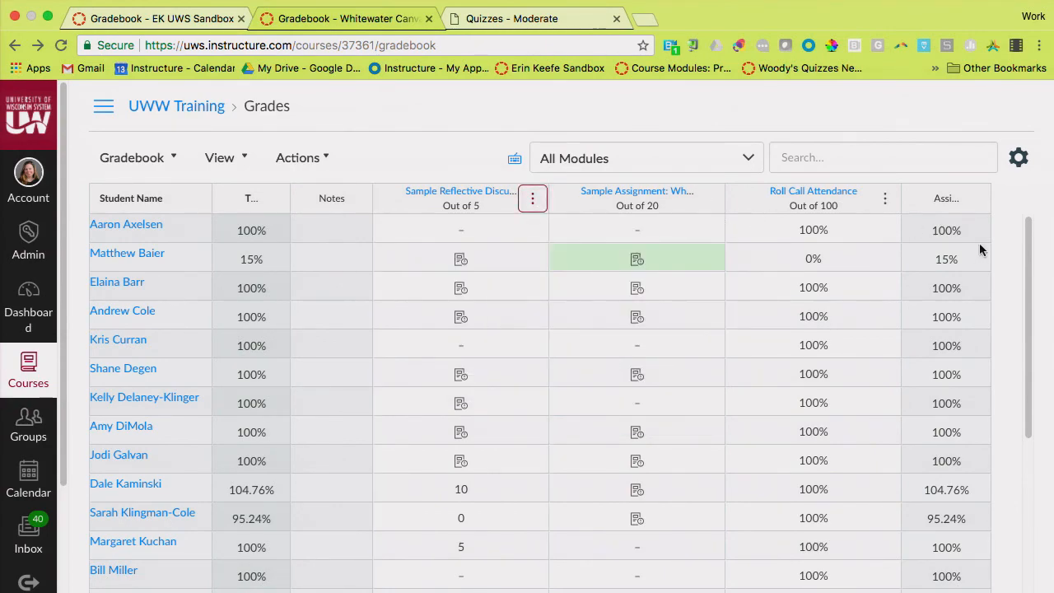
# View the grade in the highlighted Sample Assignment cell without changing it, and look through the gradebook rows
pyautogui.scroll(-1, 1012, 270)
pyautogui.scroll(1, 1012, 270)
pyautogui.click(672, 259)
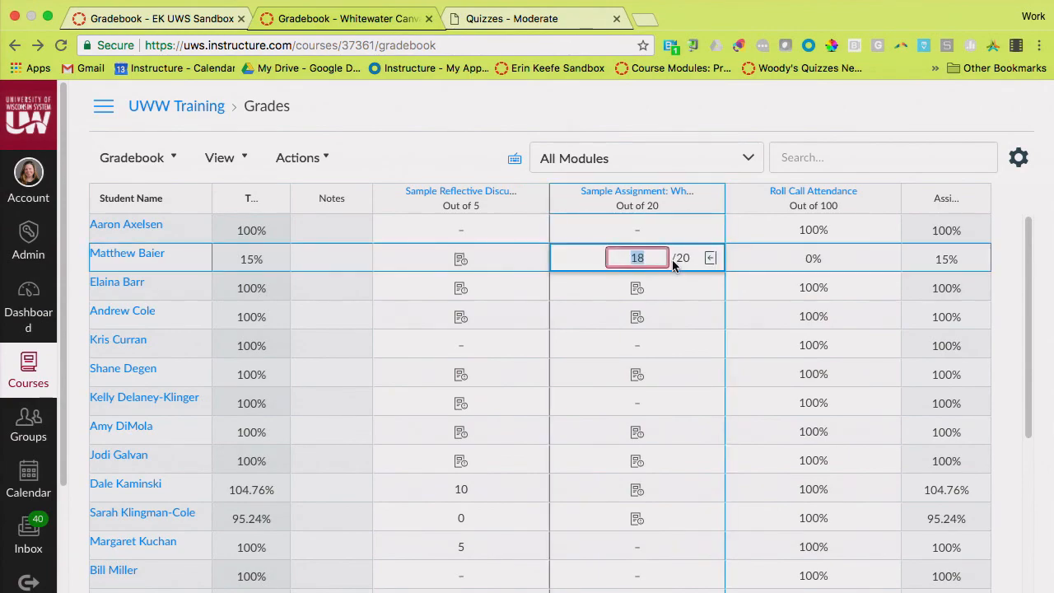
pyautogui.click(386, 150)
pyautogui.scroll(-3, 703, 235)
pyautogui.scroll(2, 704, 235)
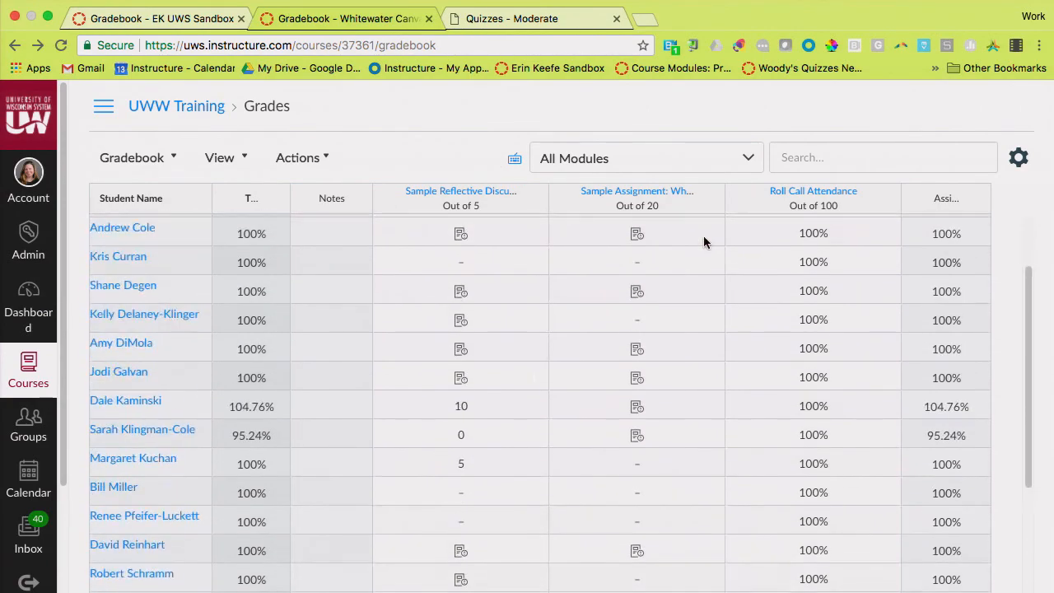
# Change the colour of the Resubmitted status to #F0E8EF, apply it, and close the status settings
pyautogui.click(249, 159)
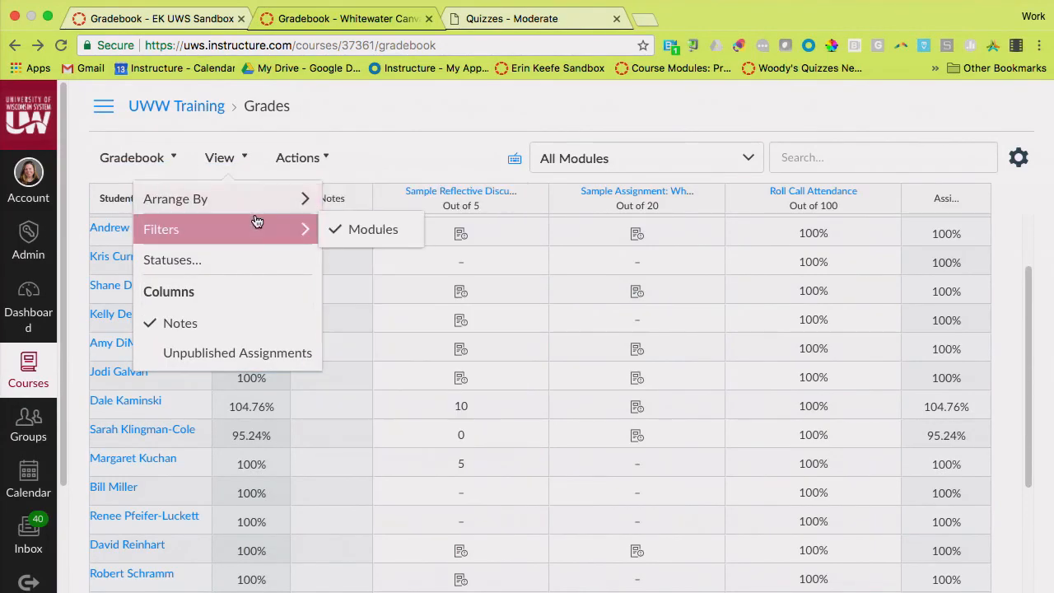
pyautogui.click(259, 269)
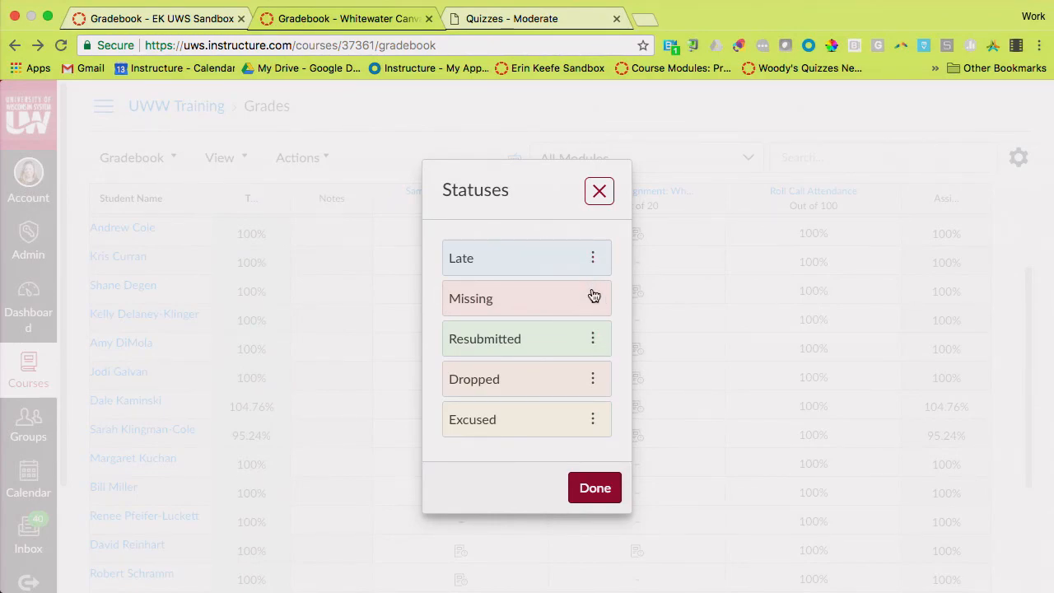
pyautogui.click(596, 339)
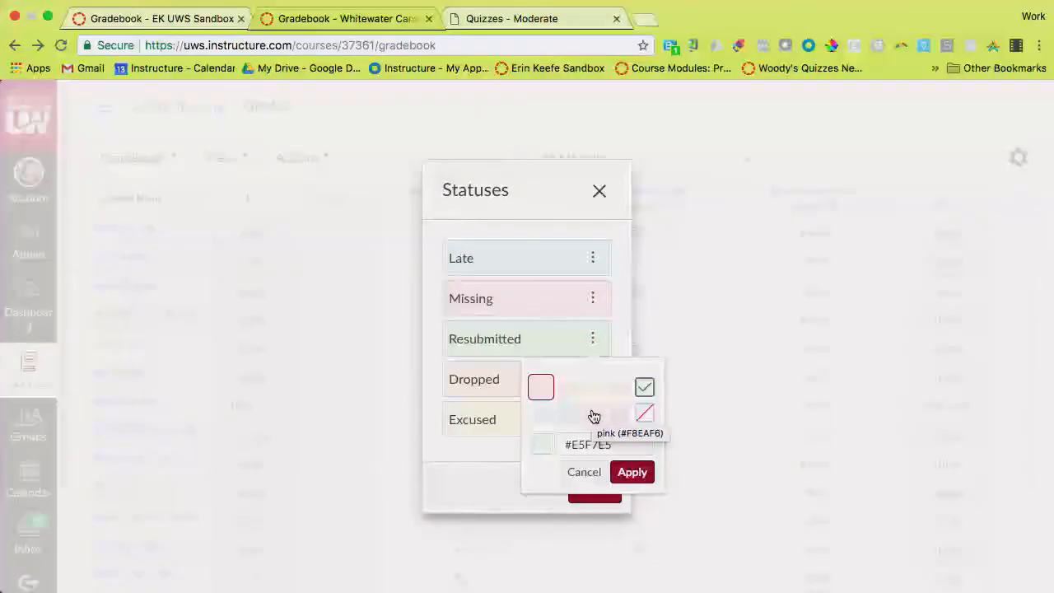
pyautogui.click(621, 414)
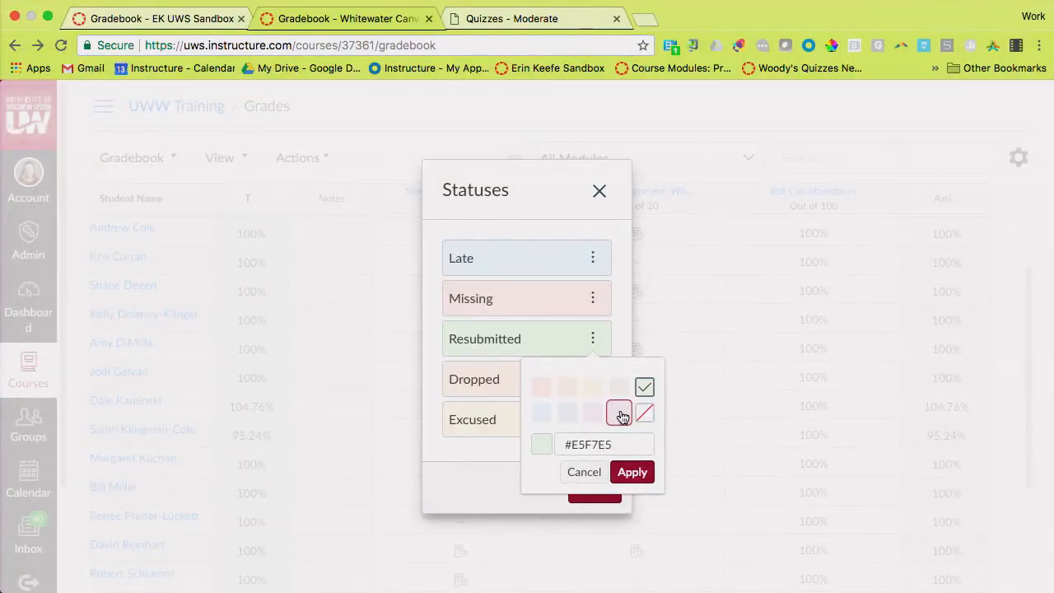
pyautogui.click(632, 472)
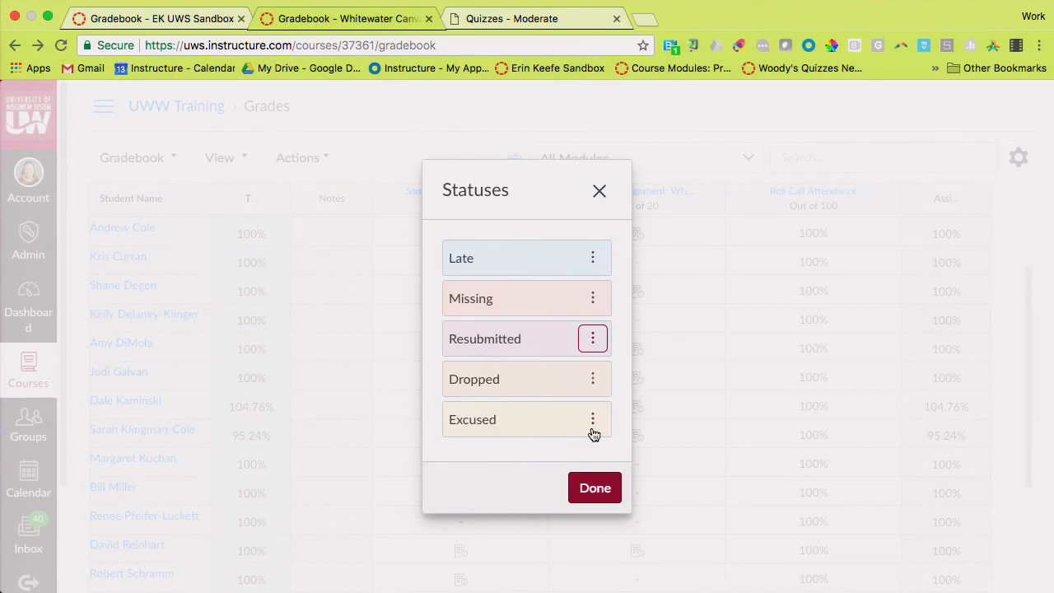
pyautogui.click(599, 190)
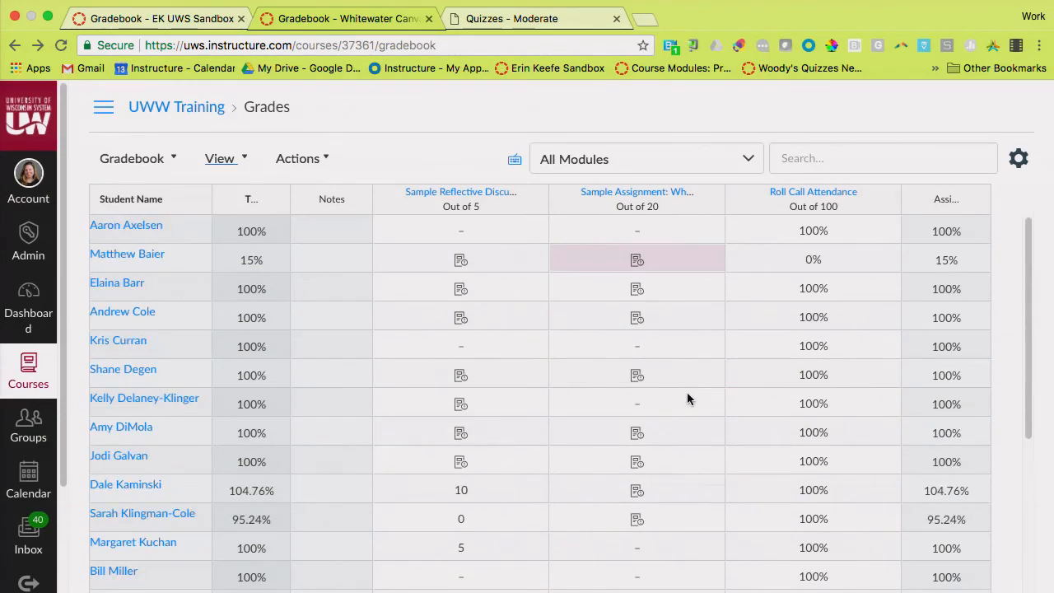
pyautogui.scroll(-3, 687, 392)
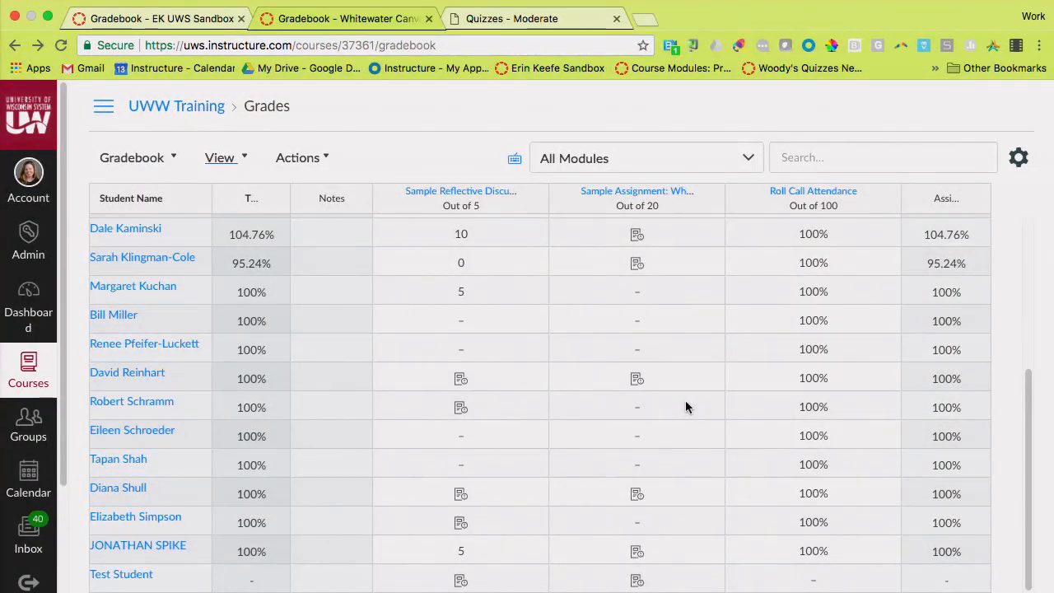
pyautogui.scroll(3, 685, 400)
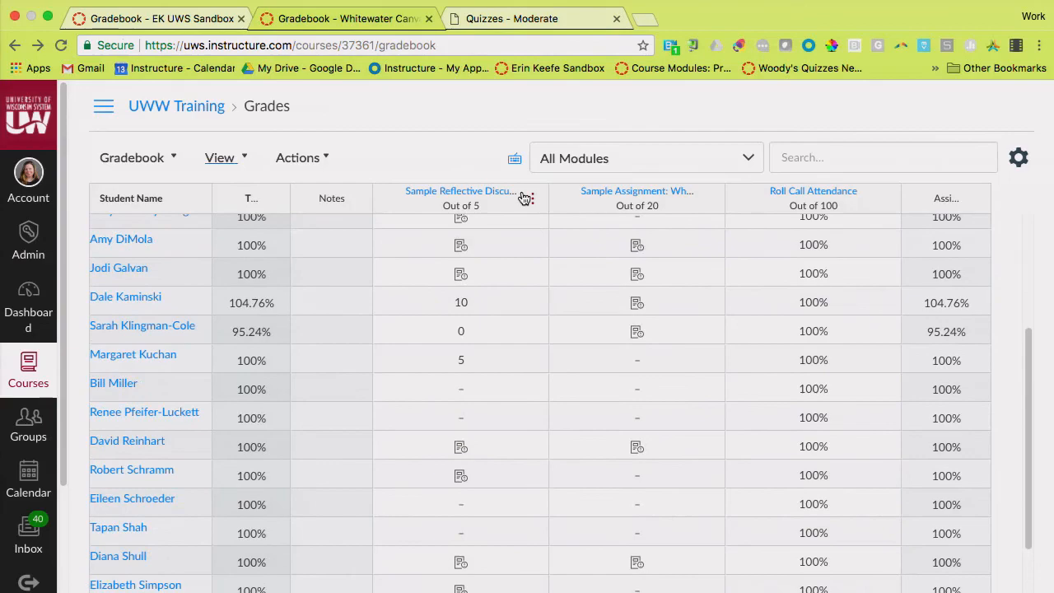
pyautogui.scroll(1, 357, 134)
# Go to the settings of the UWW Training course and open the Course Details
pyautogui.click(180, 112)
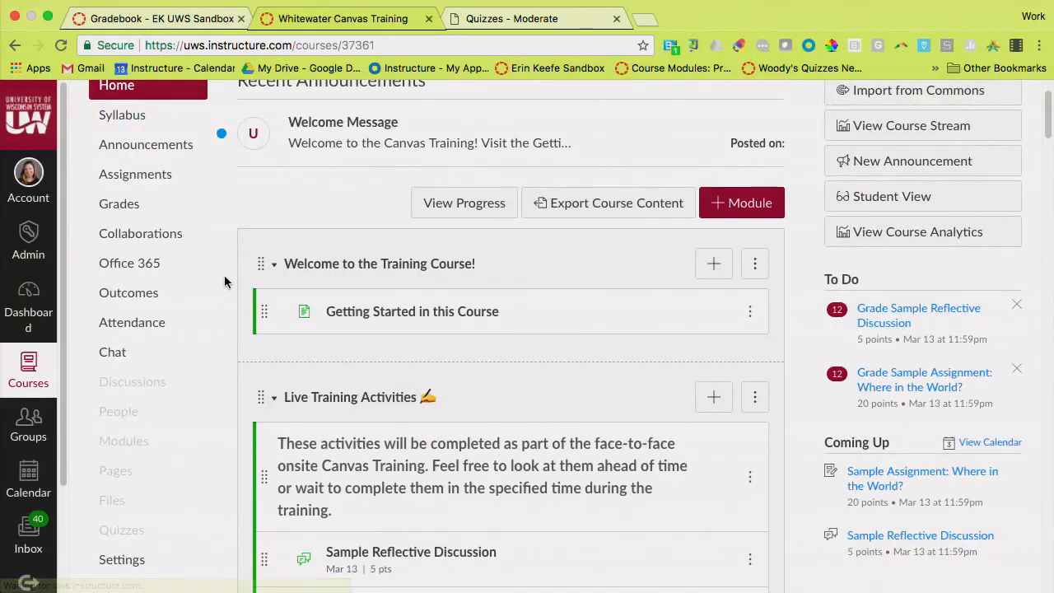
pyautogui.scroll(-5, 224, 281)
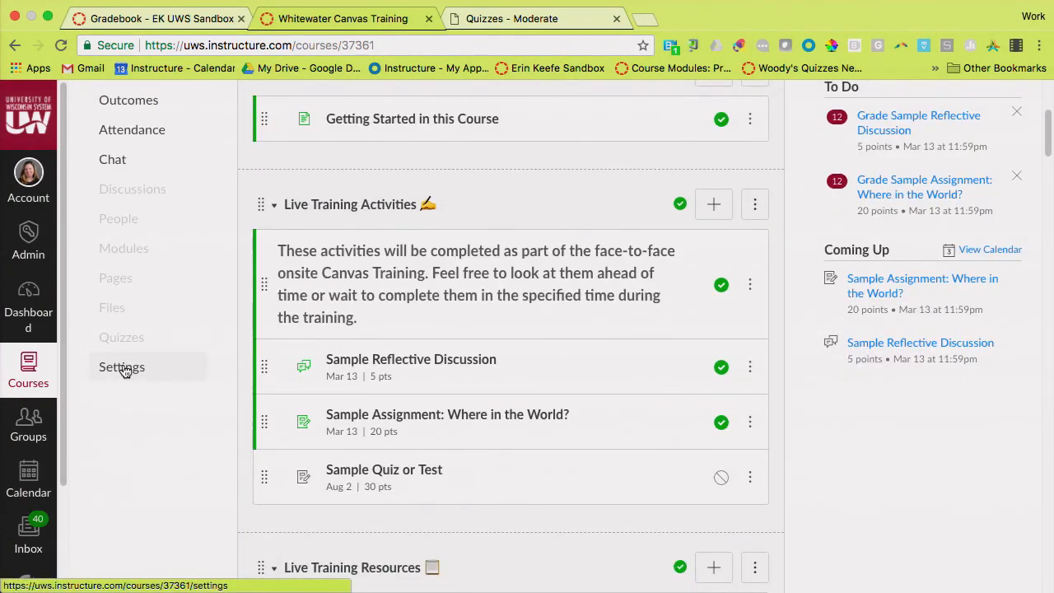
pyautogui.click(140, 372)
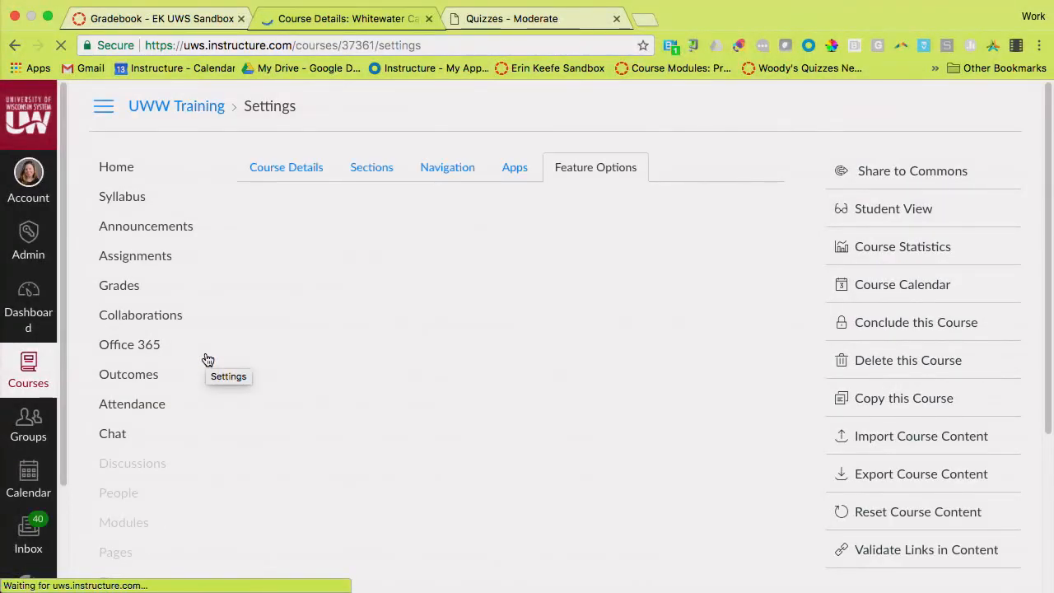
pyautogui.click(288, 169)
# Enable the course grading scheme in the Course Details
pyautogui.scroll(-2, 212, 248)
pyautogui.scroll(-3, 211, 249)
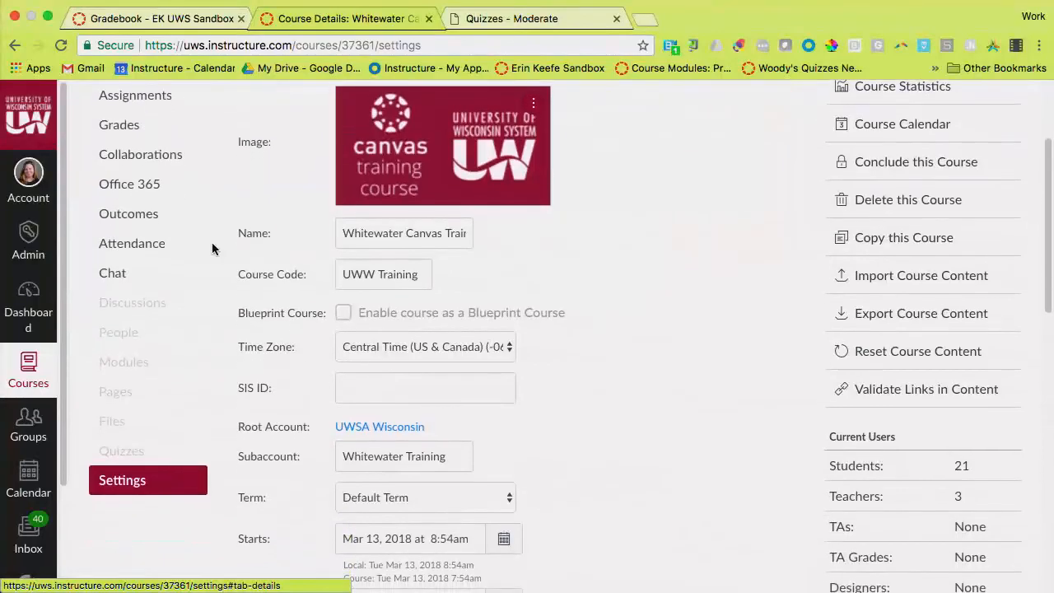
pyautogui.scroll(5, 212, 249)
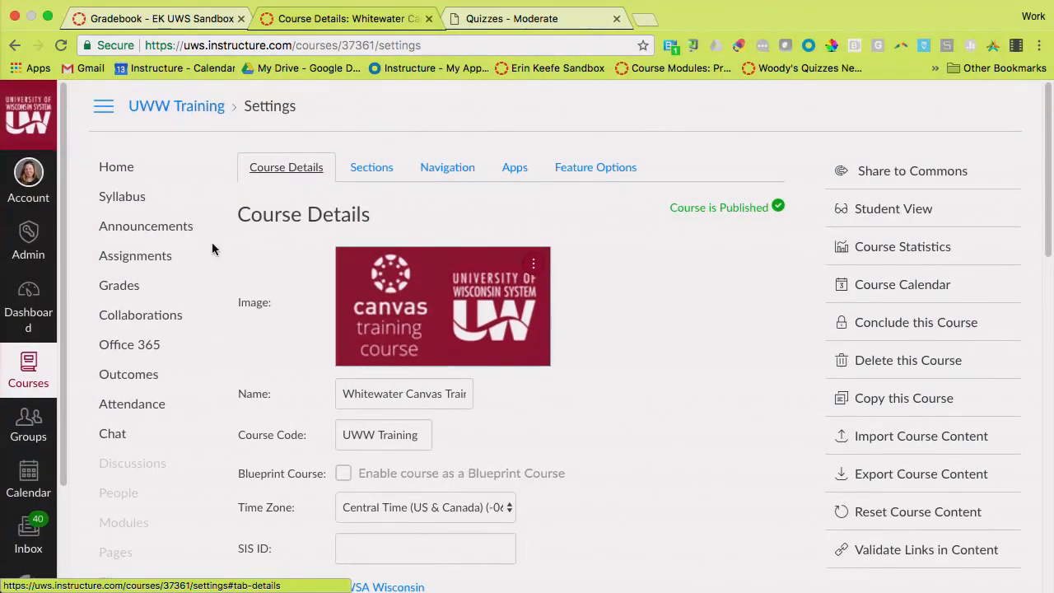
pyautogui.scroll(-2, 235, 272)
pyautogui.scroll(-6, 235, 276)
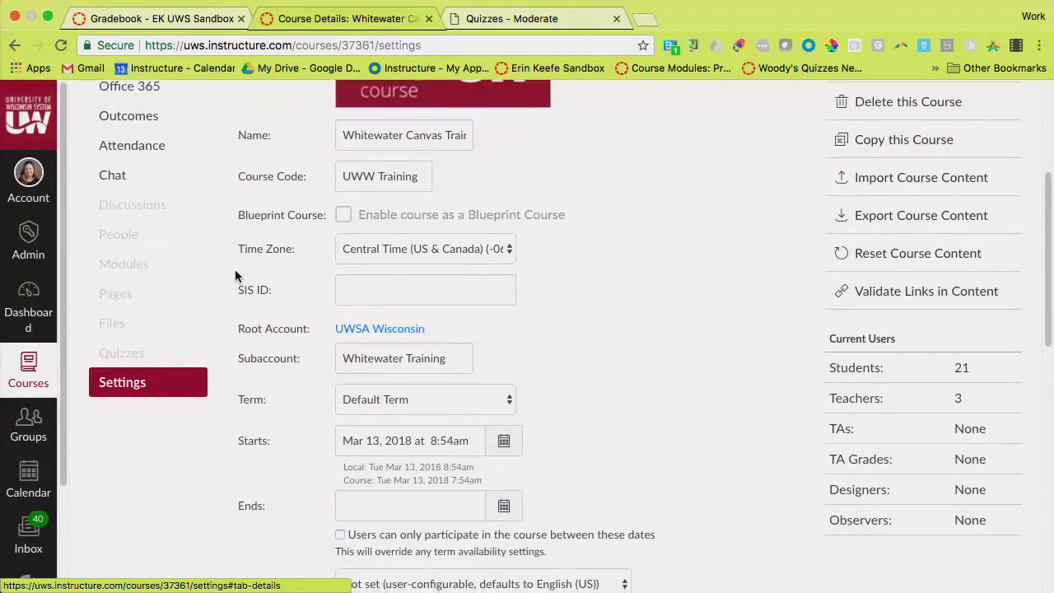
pyautogui.scroll(-5, 235, 276)
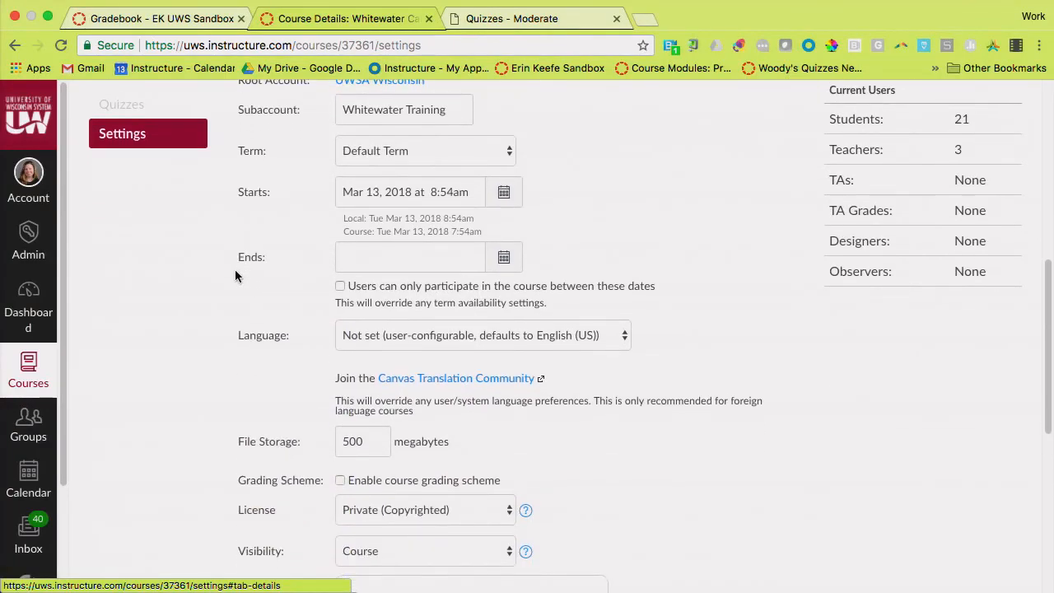
pyautogui.scroll(-1, 235, 276)
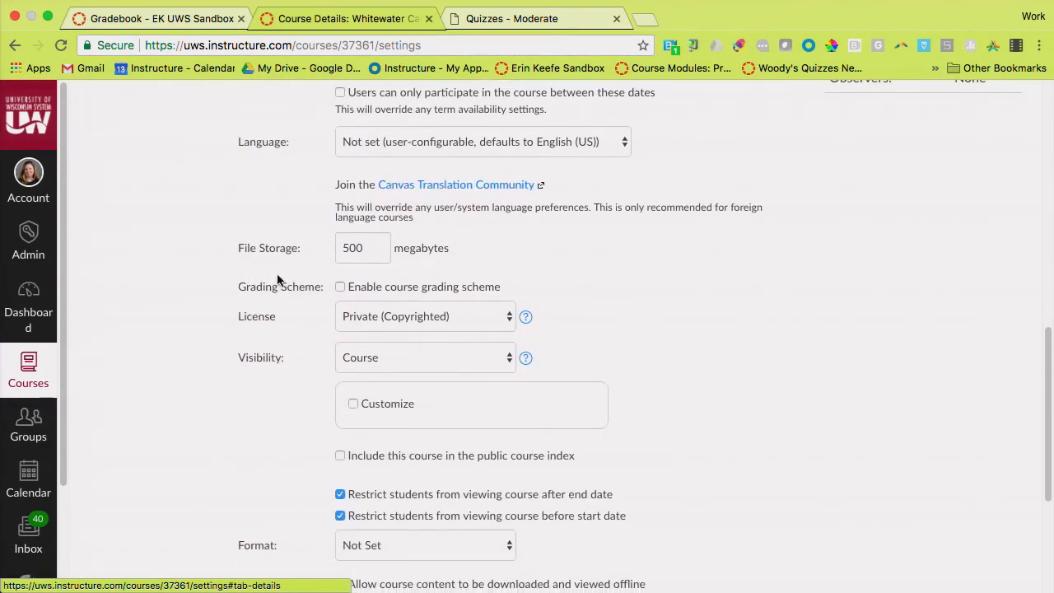
pyautogui.click(341, 288)
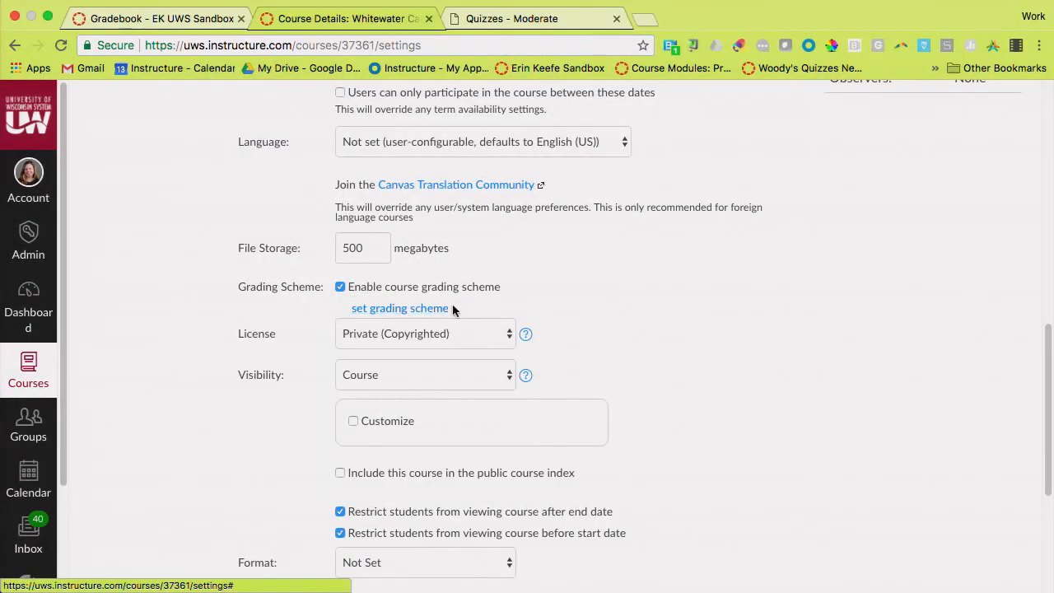
# Open the course grading scheme for editing and set the lower limit of the A range to 95%
pyautogui.click(413, 317)
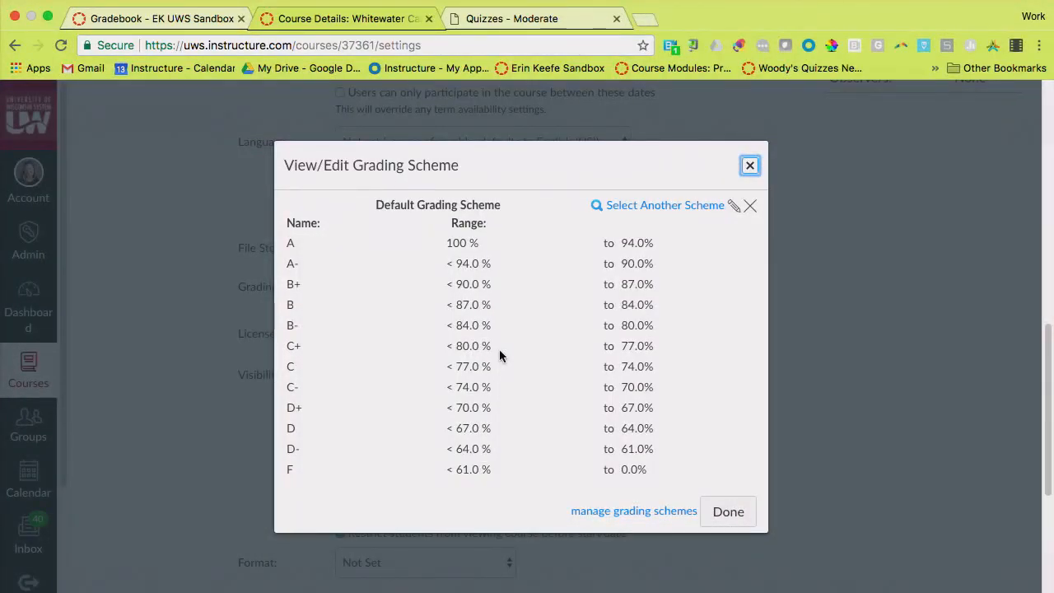
pyautogui.click(733, 207)
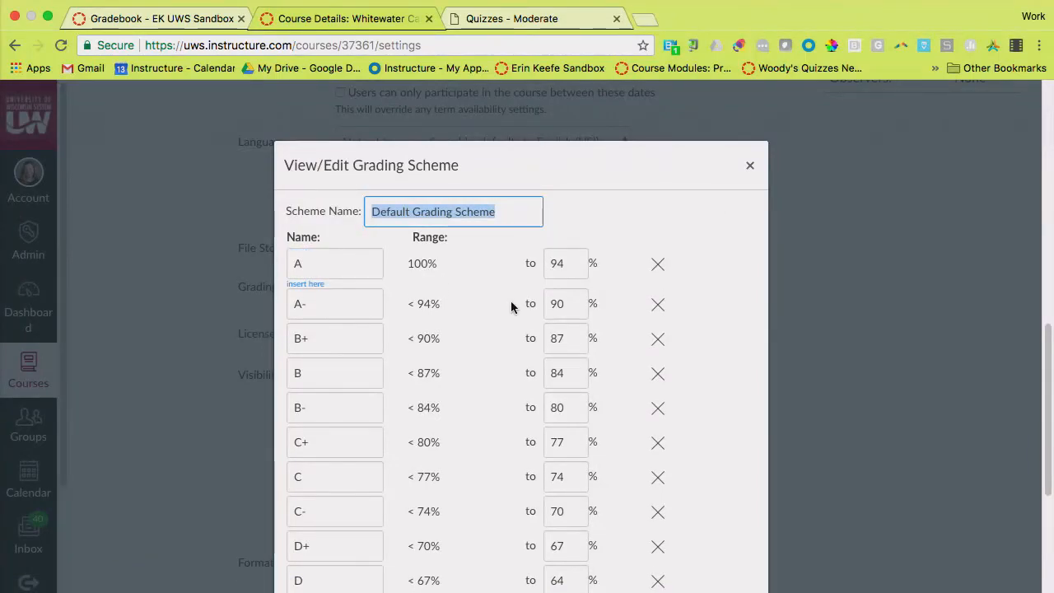
pyautogui.click(573, 266)
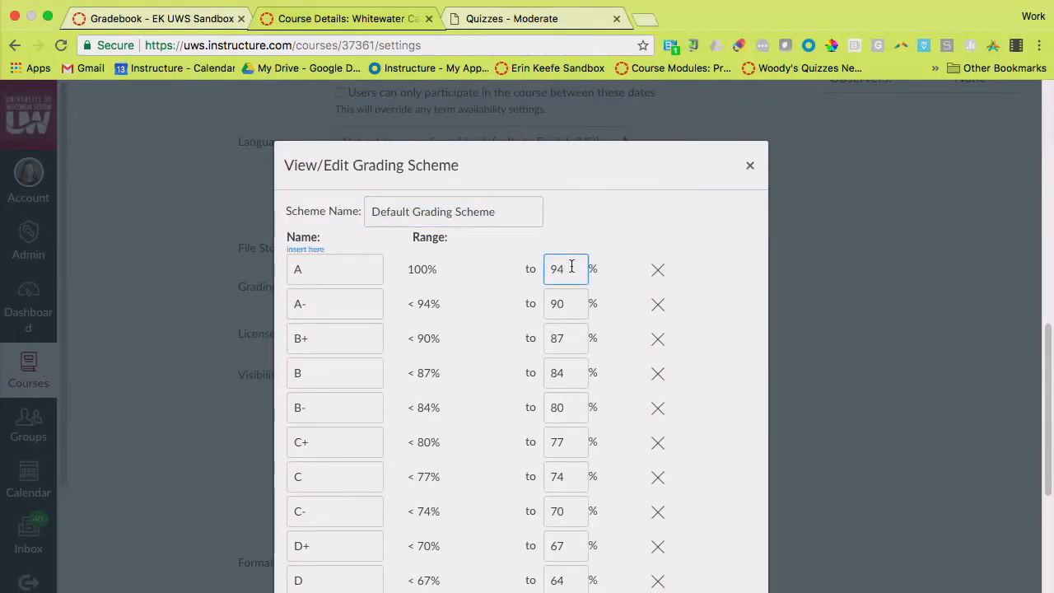
pyautogui.doubleClick(572, 267)
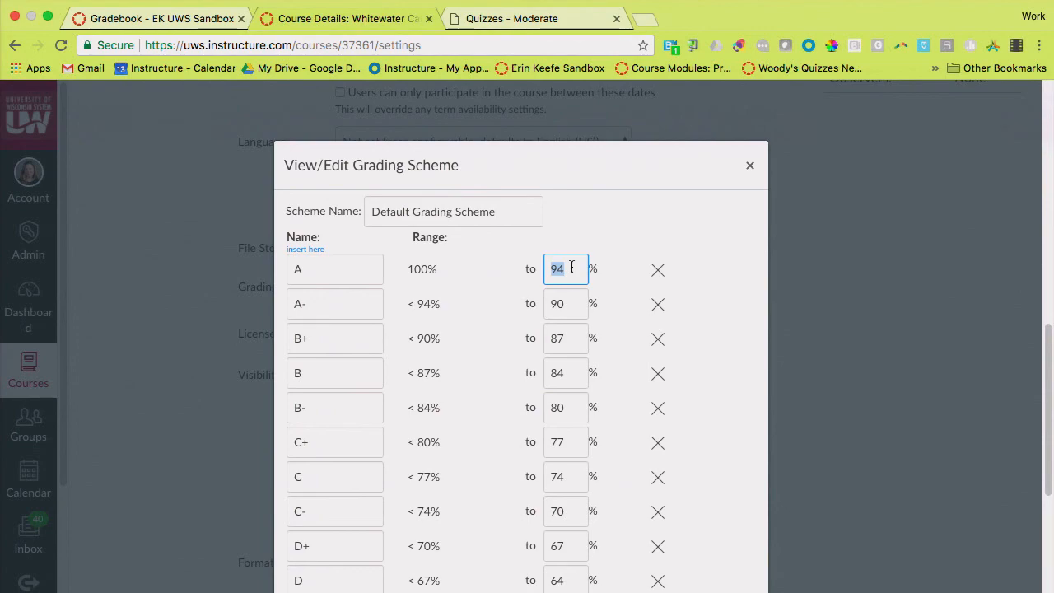
pyautogui.write('95')
# Select the minus sign in the A- grade name, look through the ranges down to F, and close the scheme editor
pyautogui.click(349, 303)
pyautogui.hotkey('shift', 'Left')
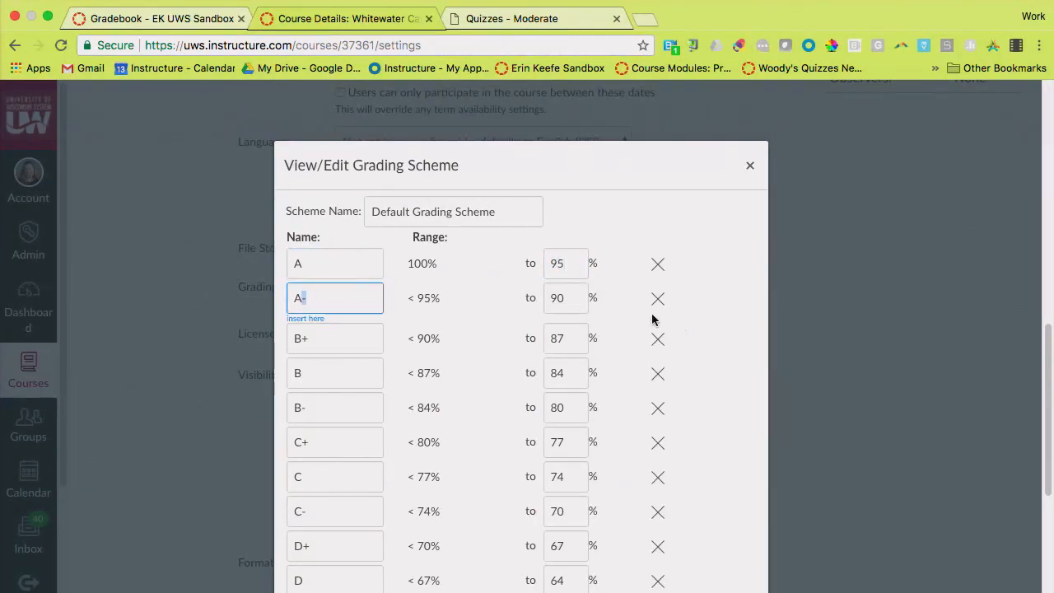
pyautogui.scroll(-3, 348, 294)
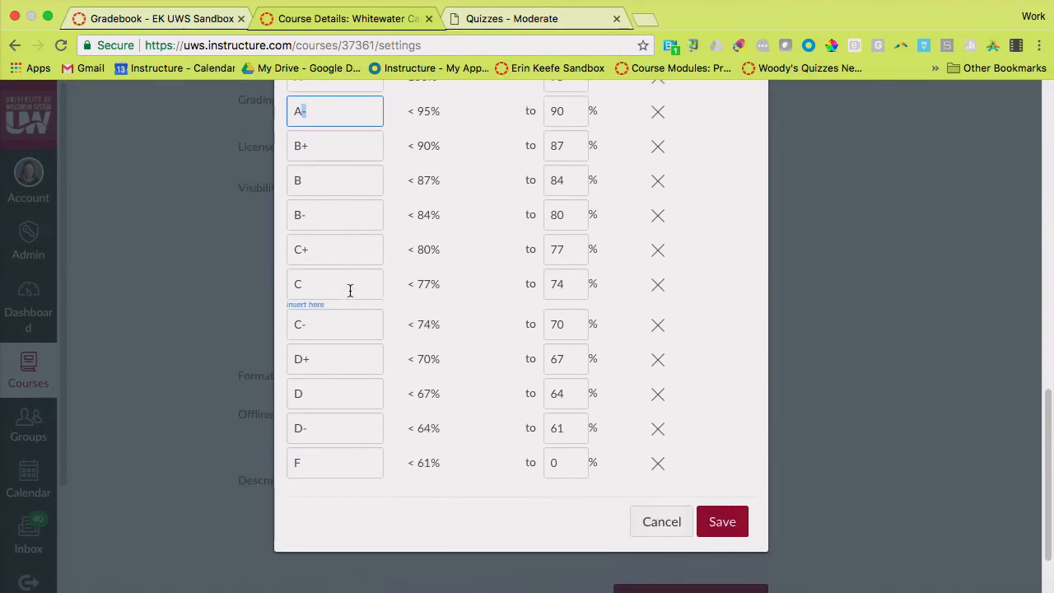
pyautogui.scroll(3, 350, 290)
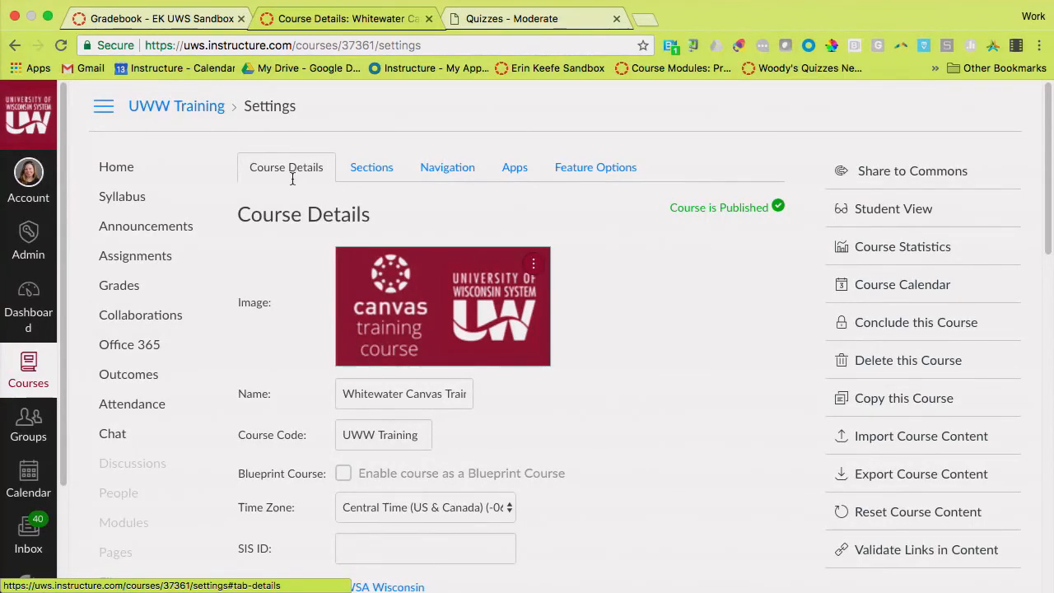
pyautogui.scroll(-5, 291, 179)
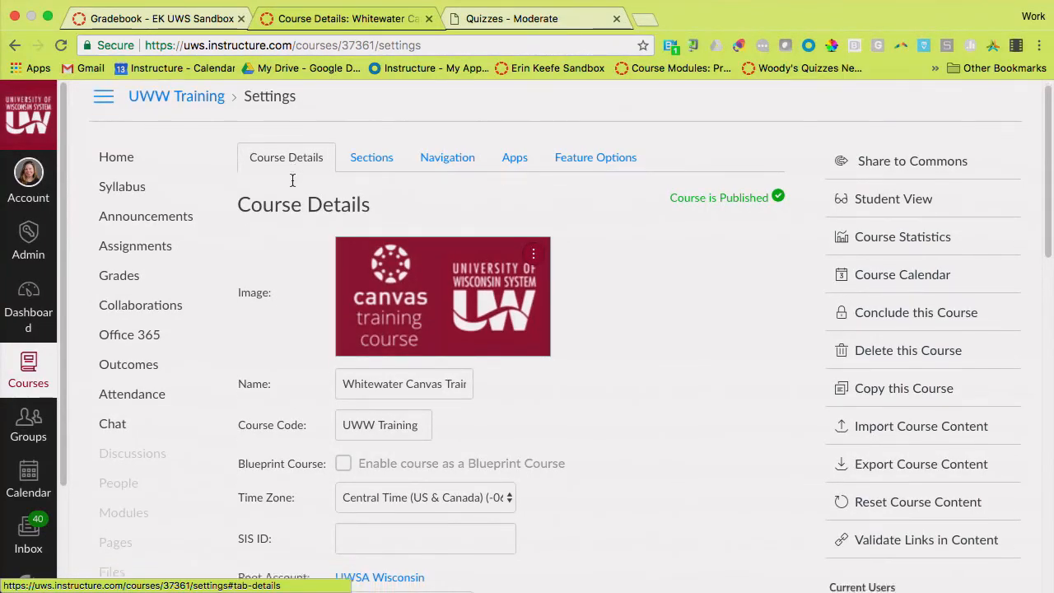
# Disable the course grading scheme in the Course Details and enable it again
pyautogui.scroll(-5, 292, 178)
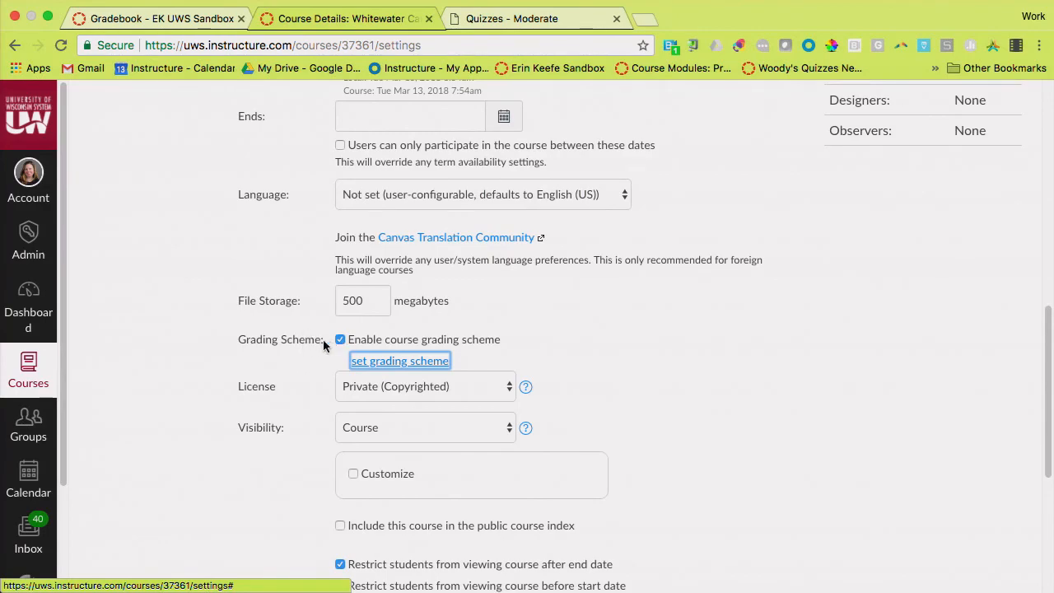
pyautogui.click(341, 342)
pyautogui.click(341, 342)
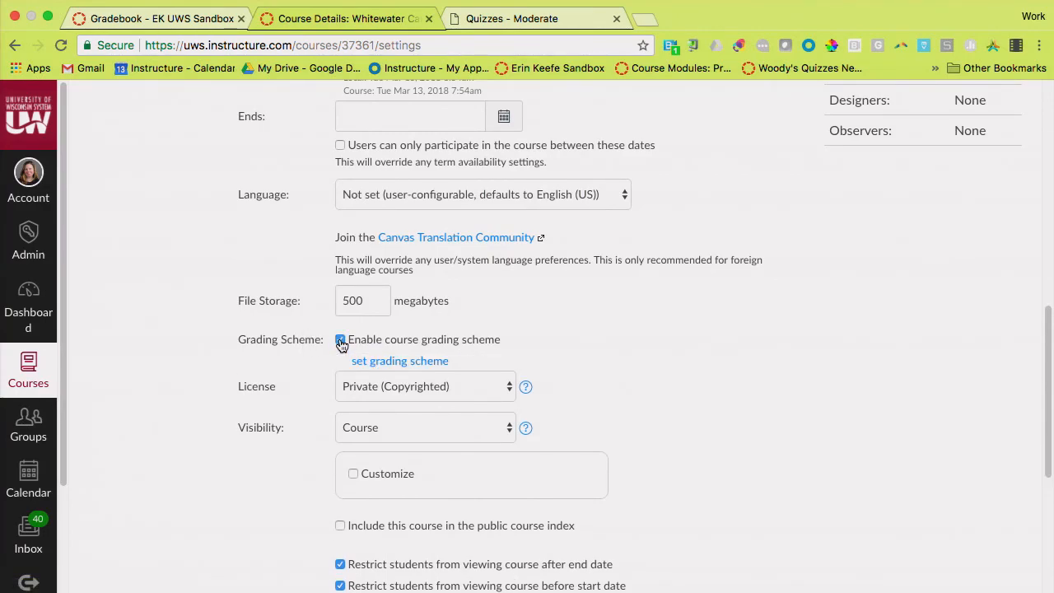
# Reopen the course grading scheme, select the text of its scheme name, and close the editor without renaming it
pyautogui.scroll(3, 418, 363)
pyautogui.click(419, 363)
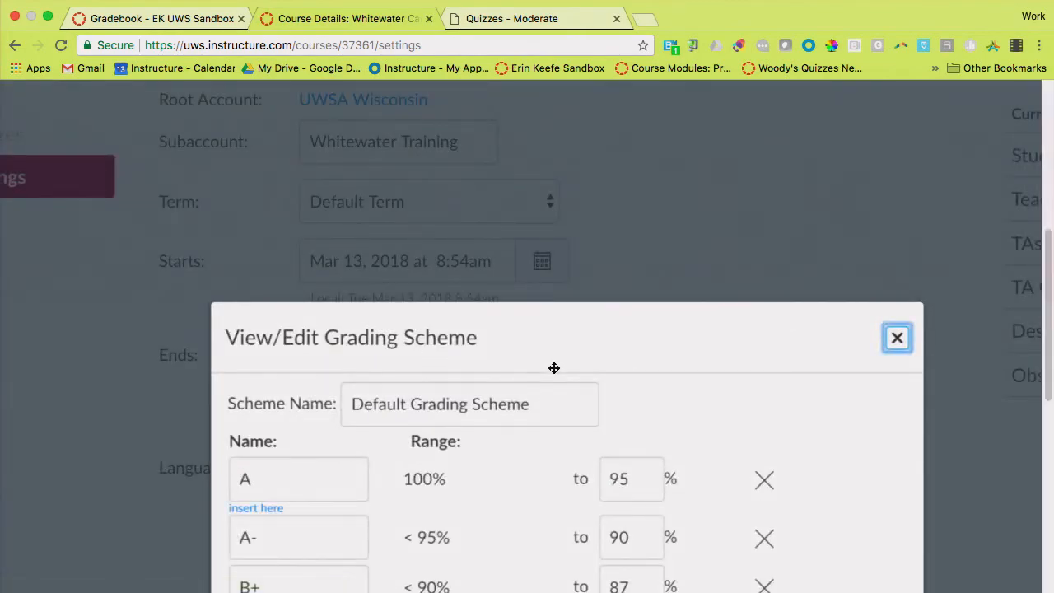
pyautogui.tripleClick(533, 407)
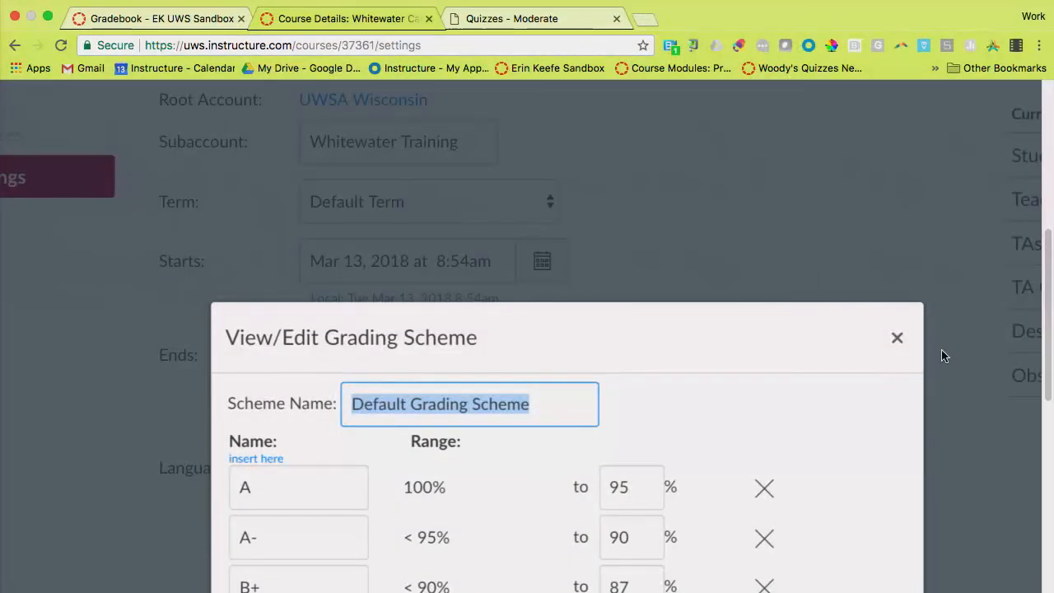
pyautogui.click(898, 341)
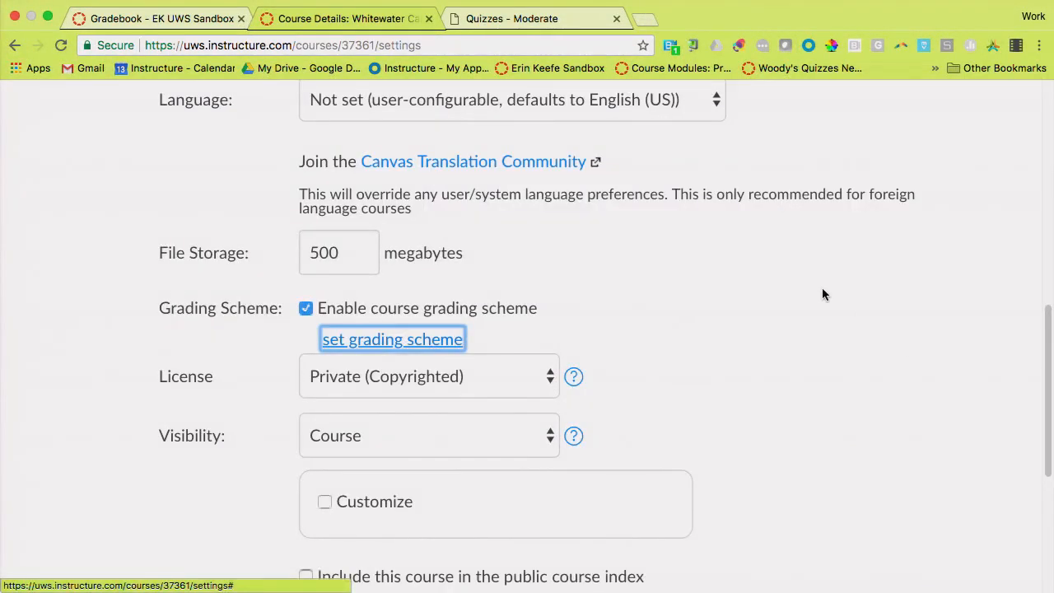
# Update the course details to save the grading scheme setting
pyautogui.scroll(-5, 822, 294)
pyautogui.click(725, 519)
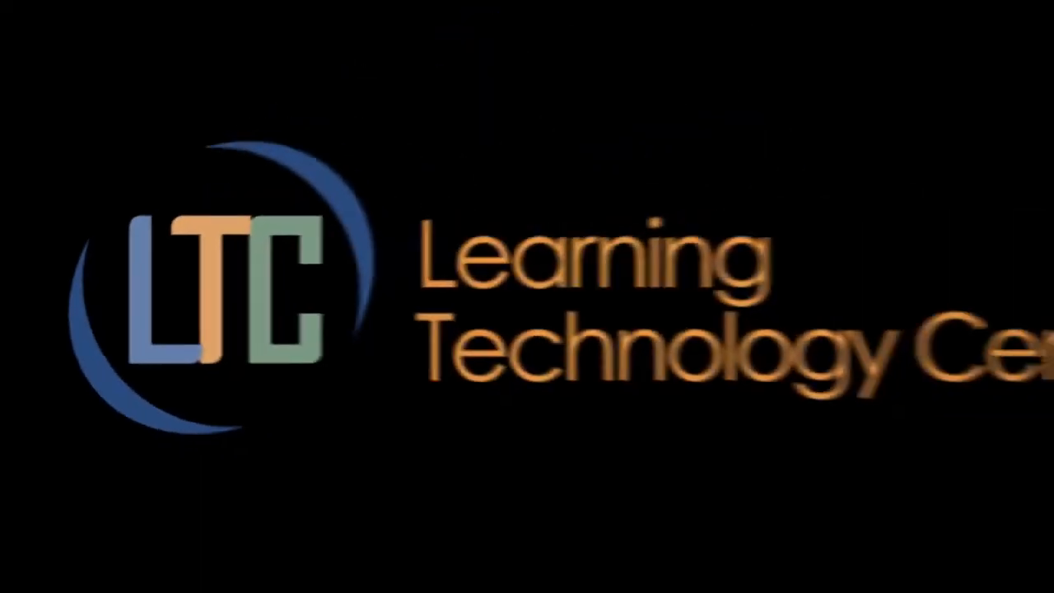